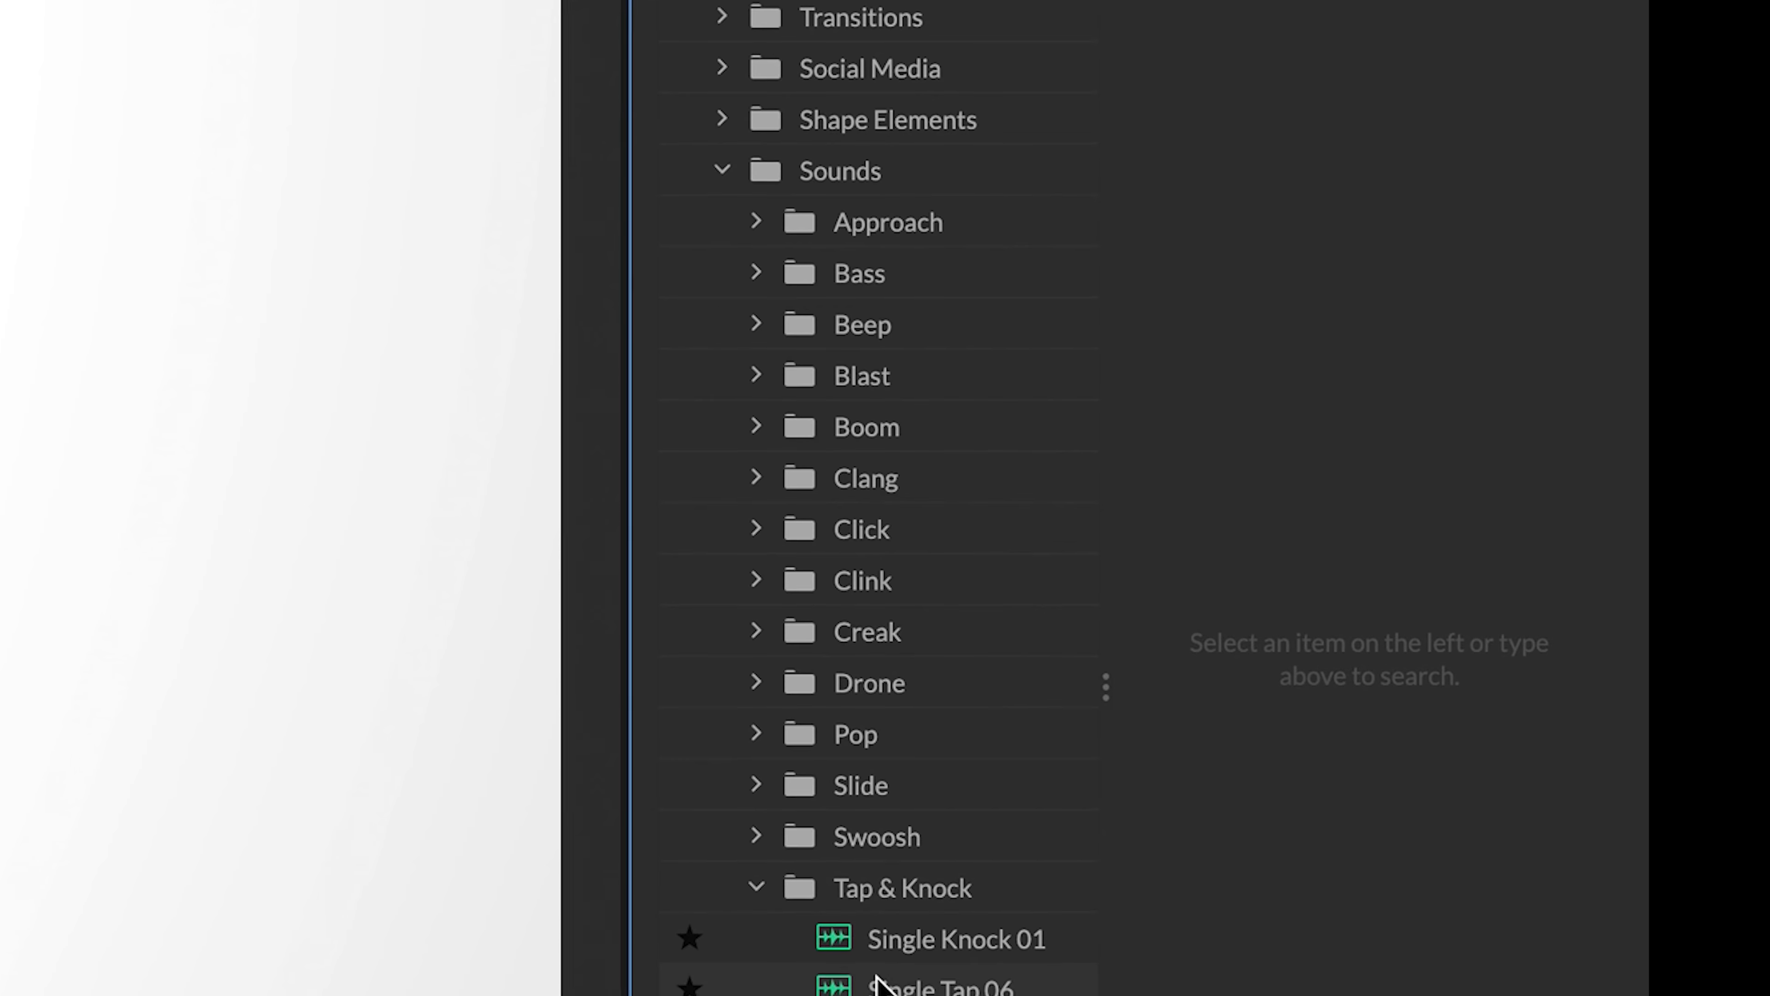
Step: Select the Single Tap 06 sound in the Tap & Knock folder and open the Premiere Composer extension
click(878, 983)
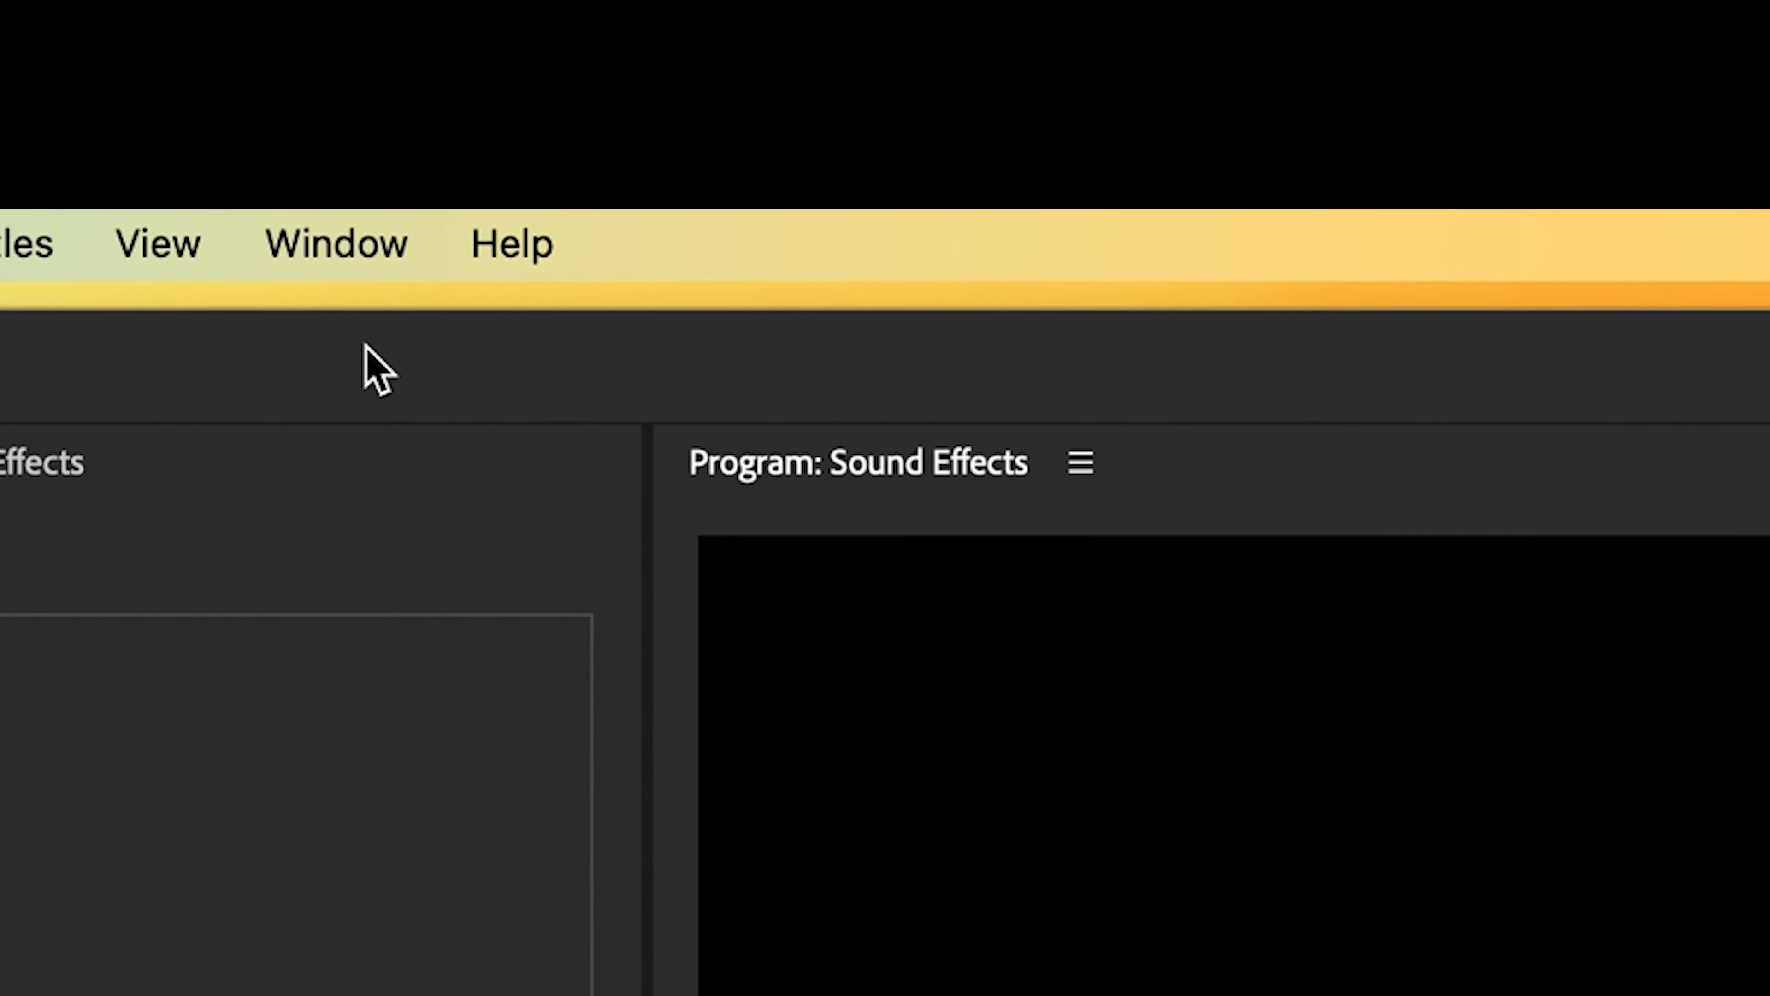
click(334, 241)
mouse_move(909, 513)
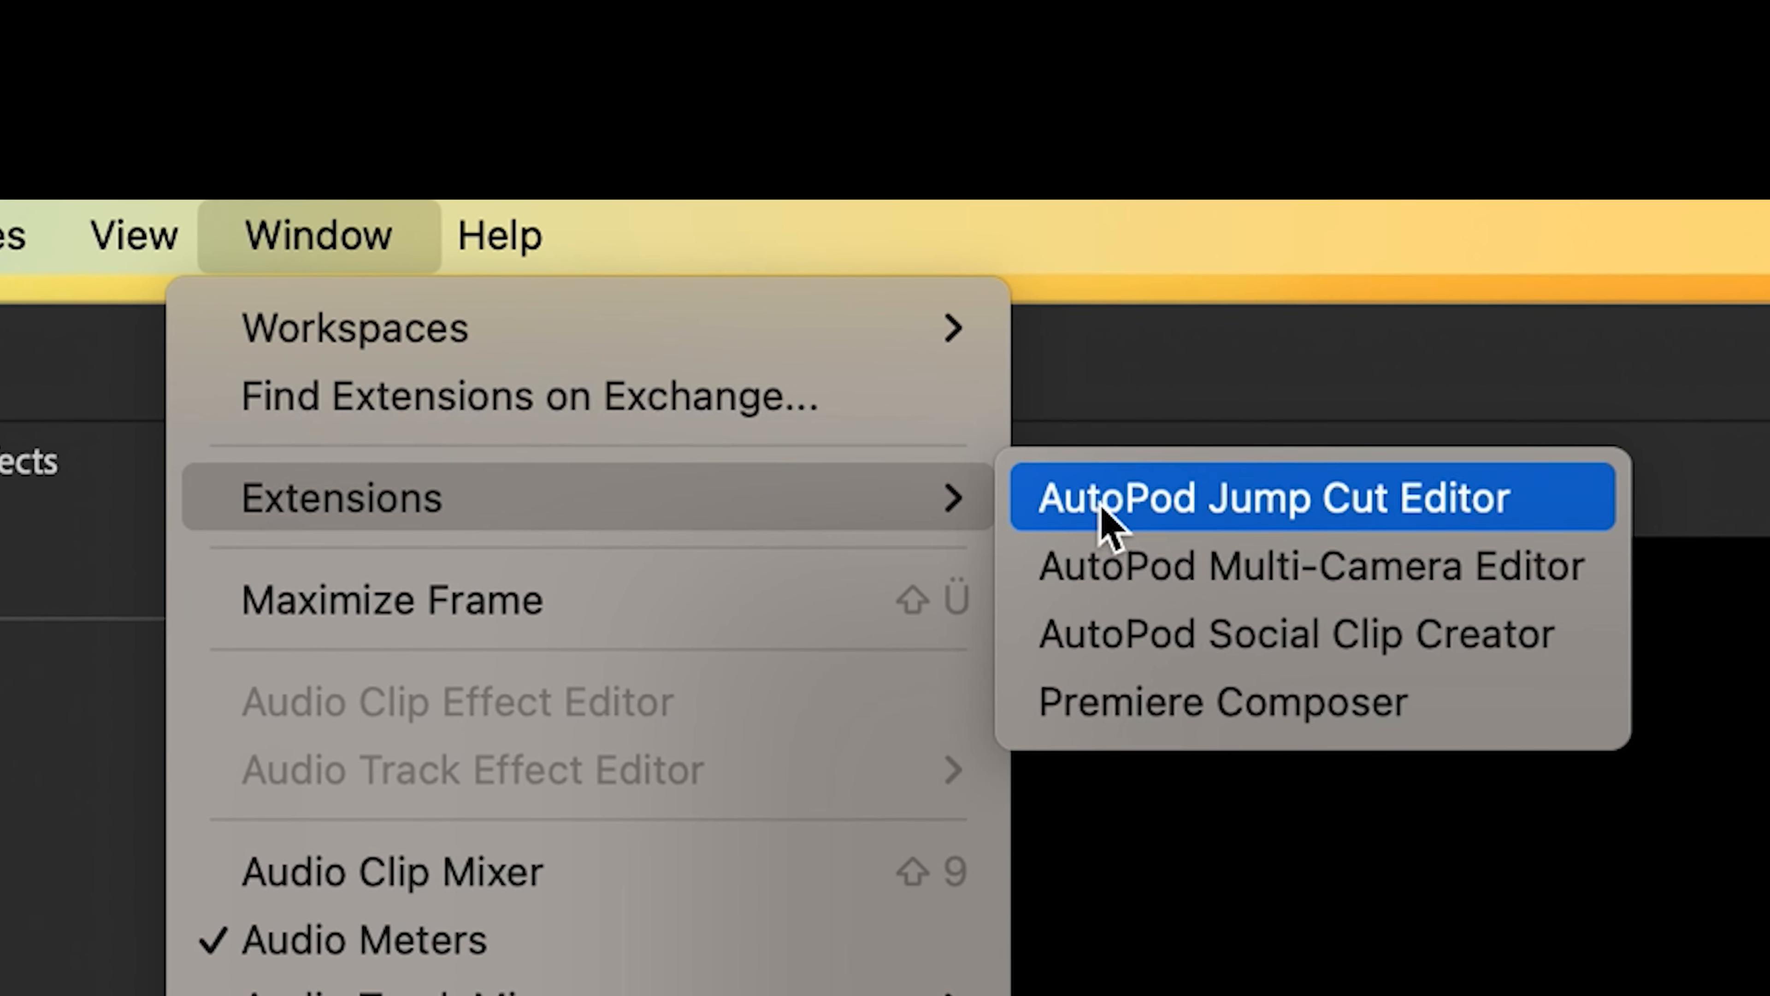
click(1265, 739)
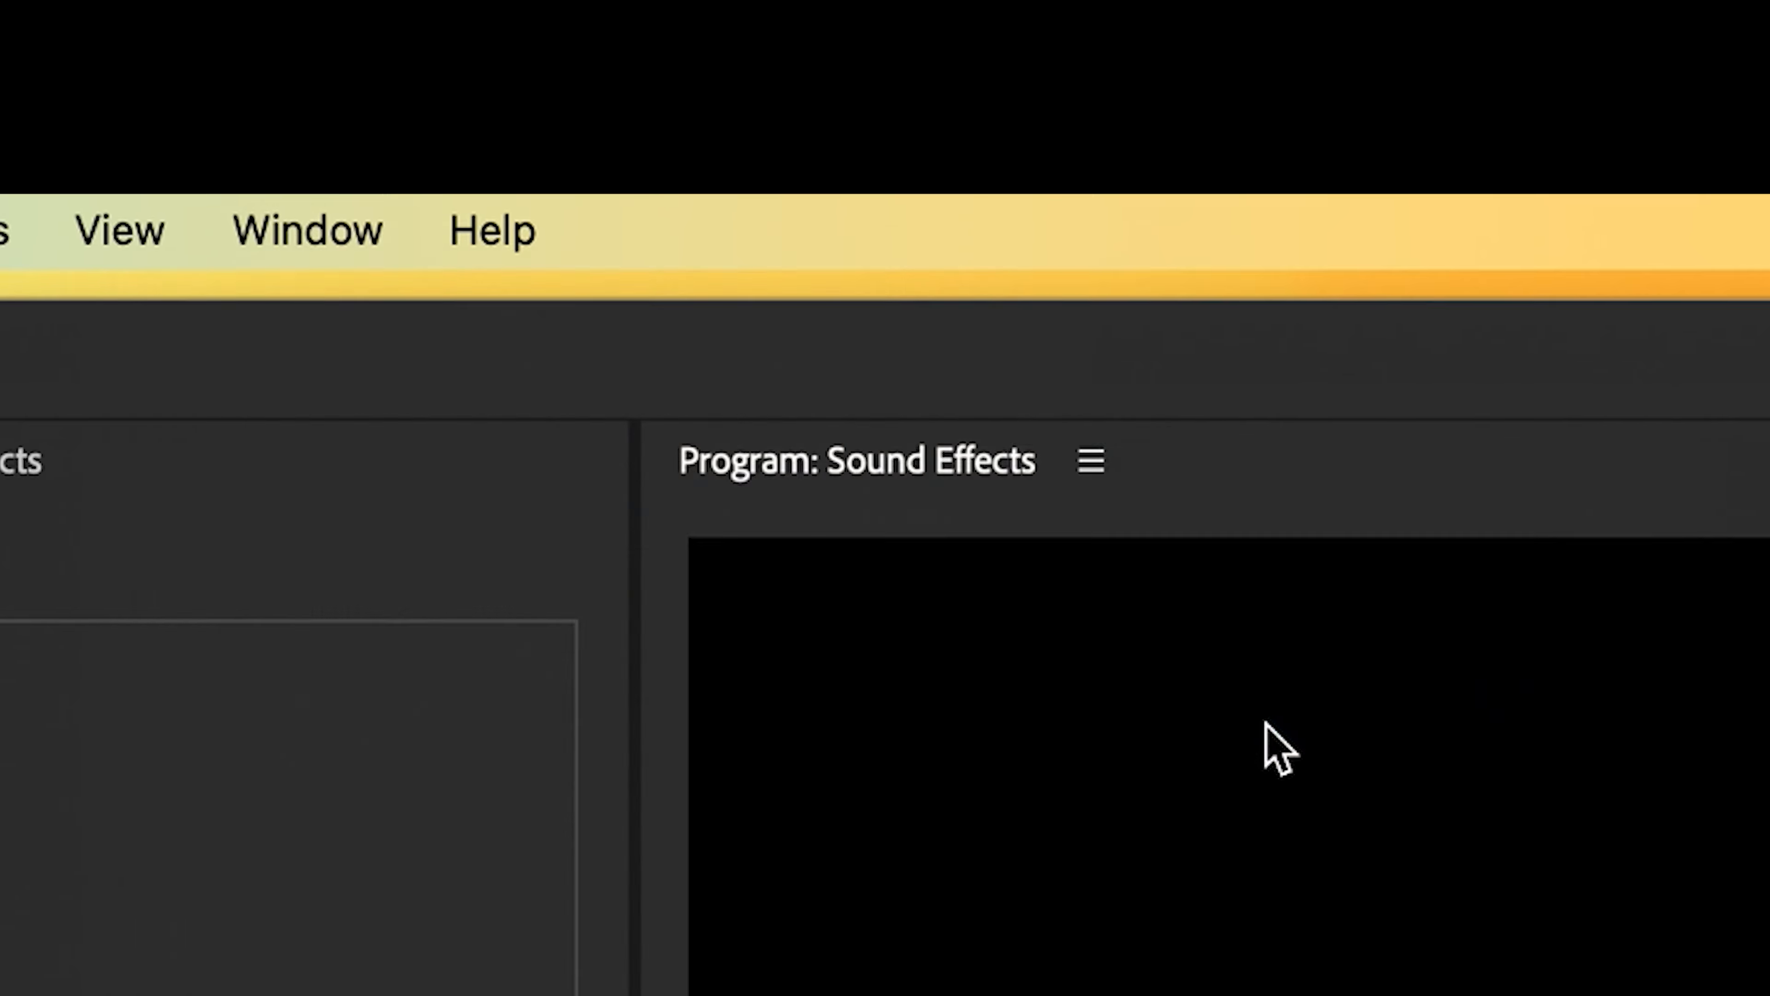
Step: Switch to the web browser and load the folivora.ai website
drag(635, 357, 885, 407)
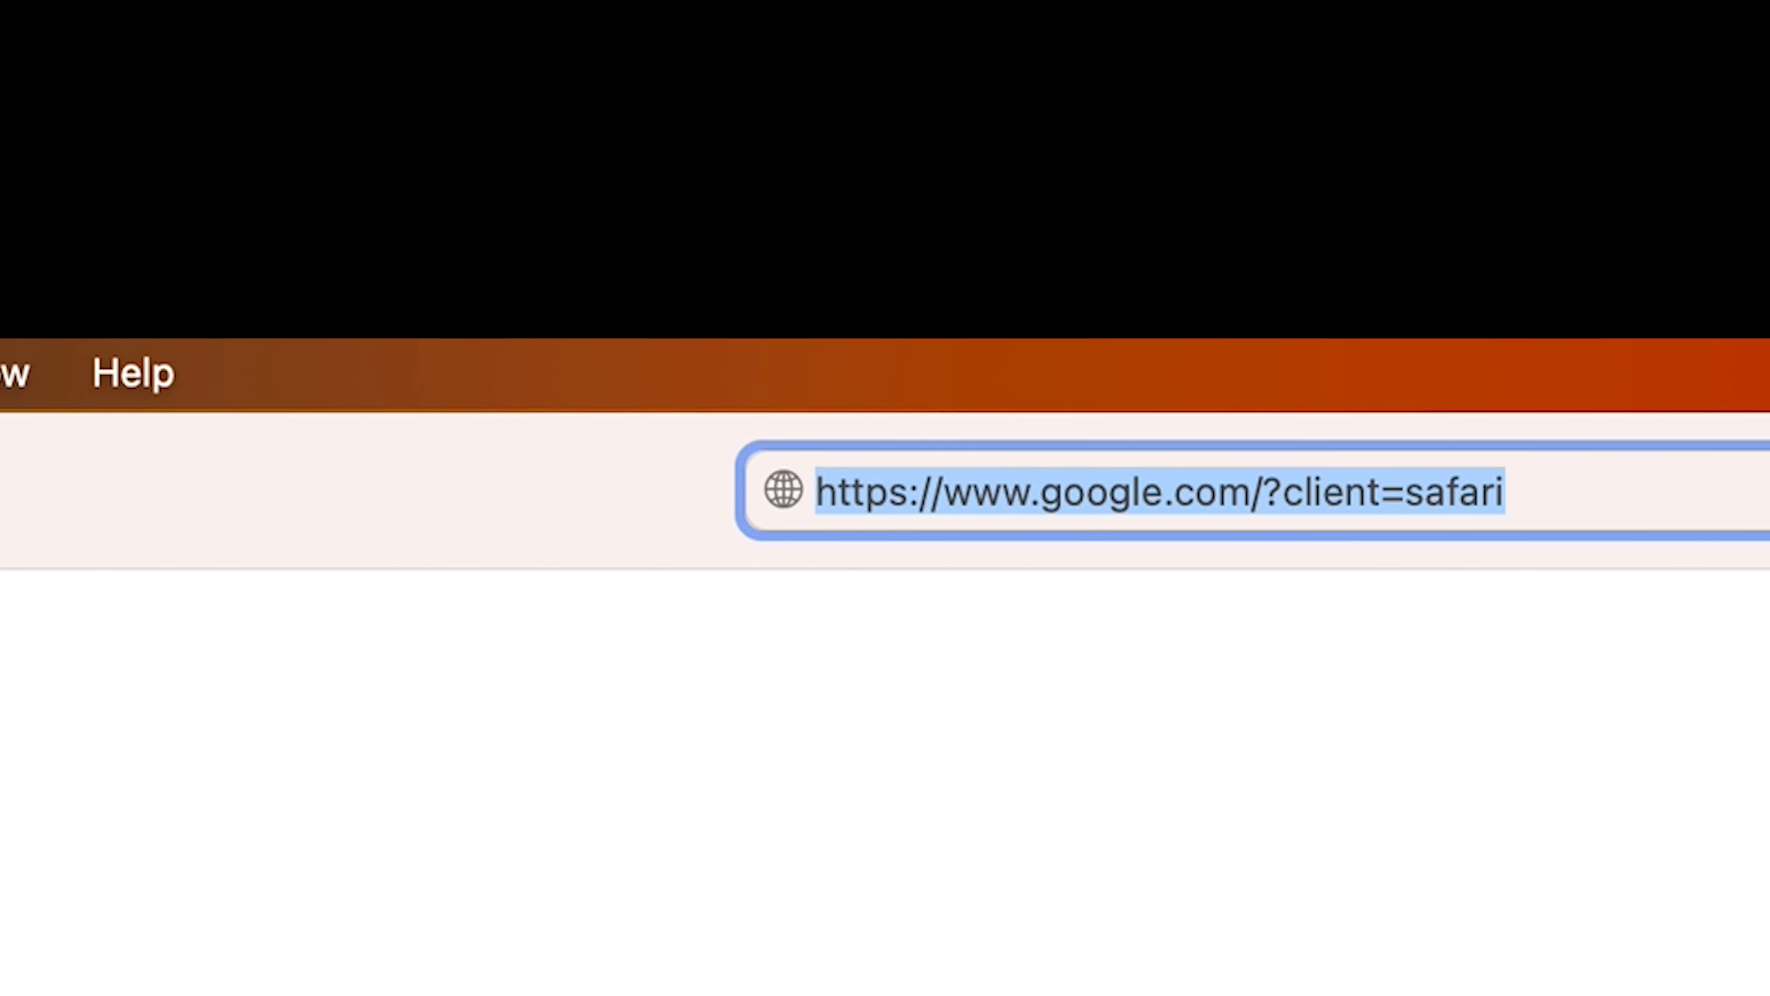
text(folivora.ai)
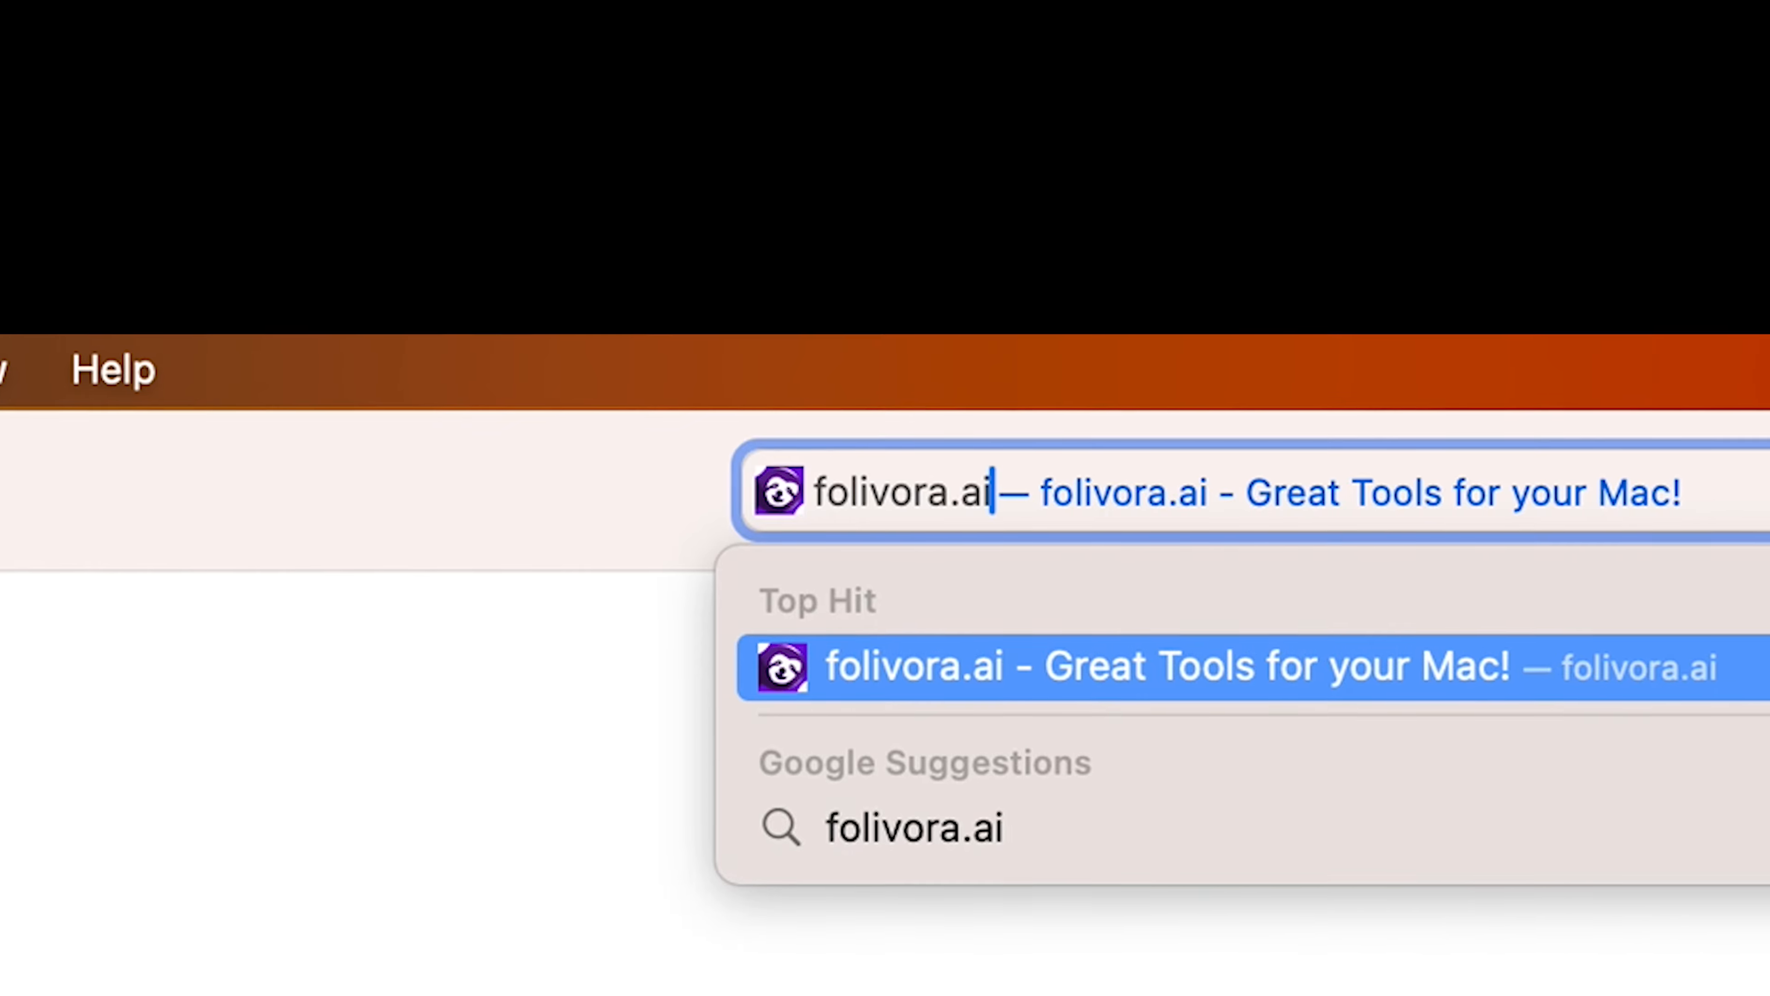
key(Return)
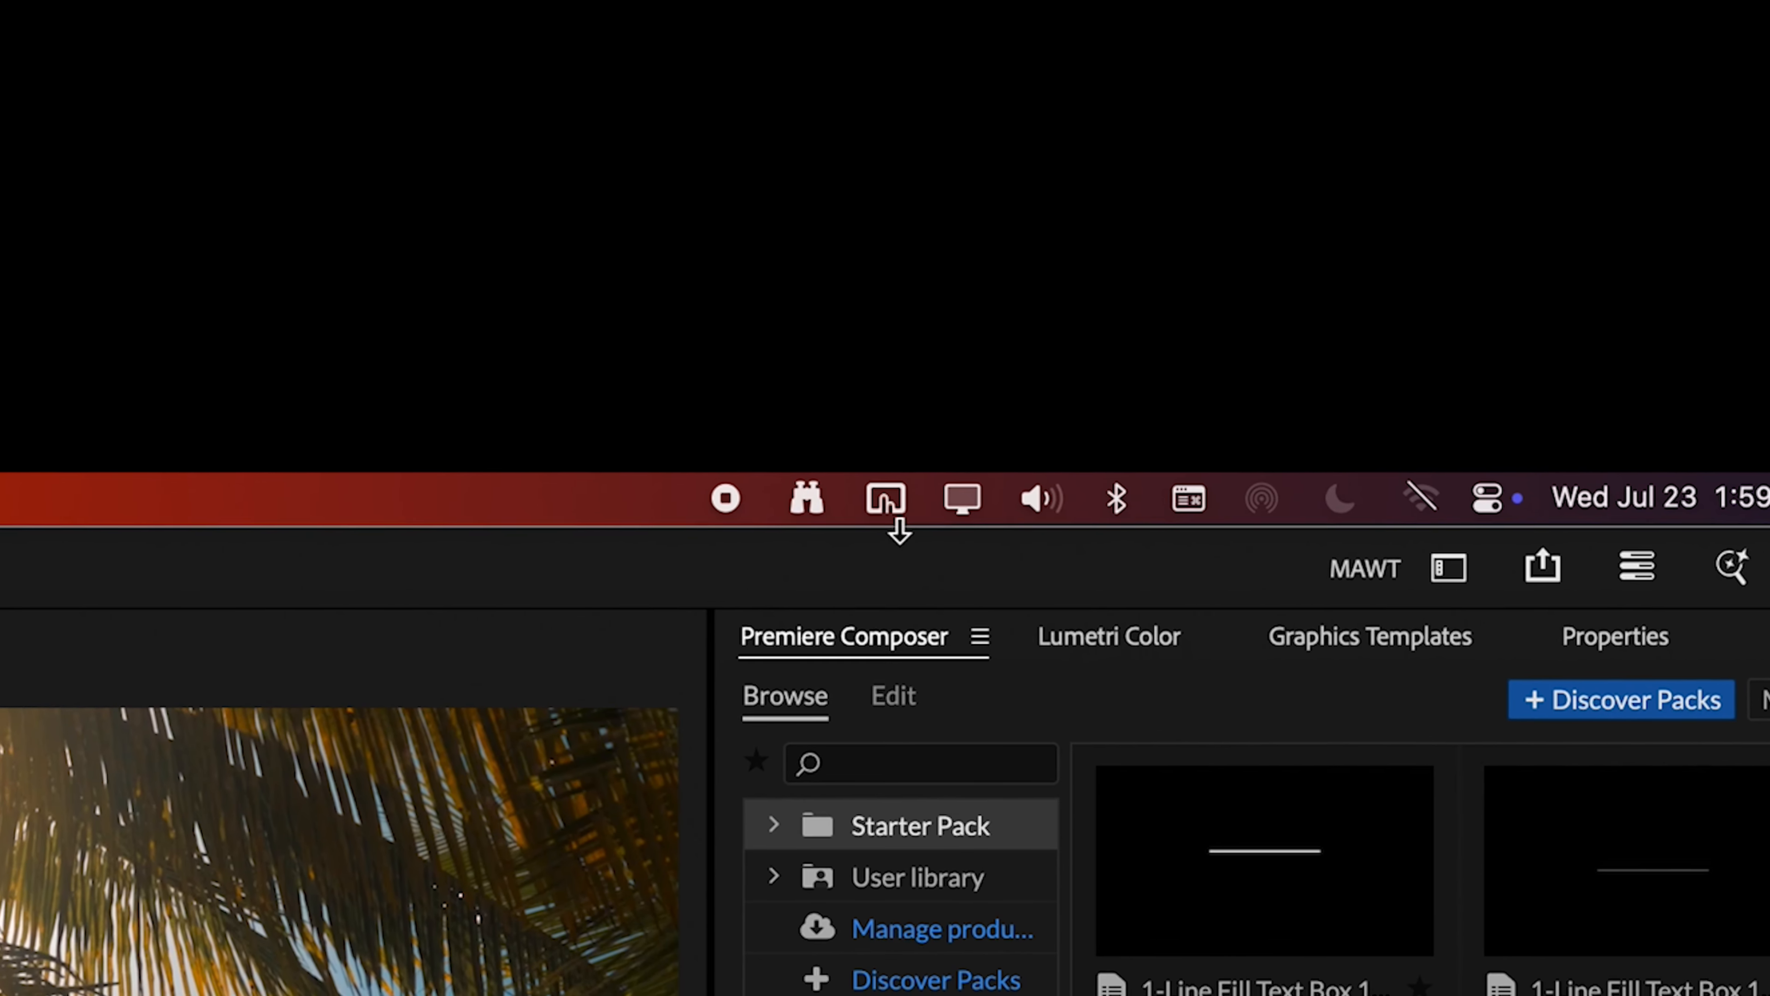
Step: Switch to the BetterTouchTool configuration and show the Named & Other Triggers category
click(895, 504)
click(919, 570)
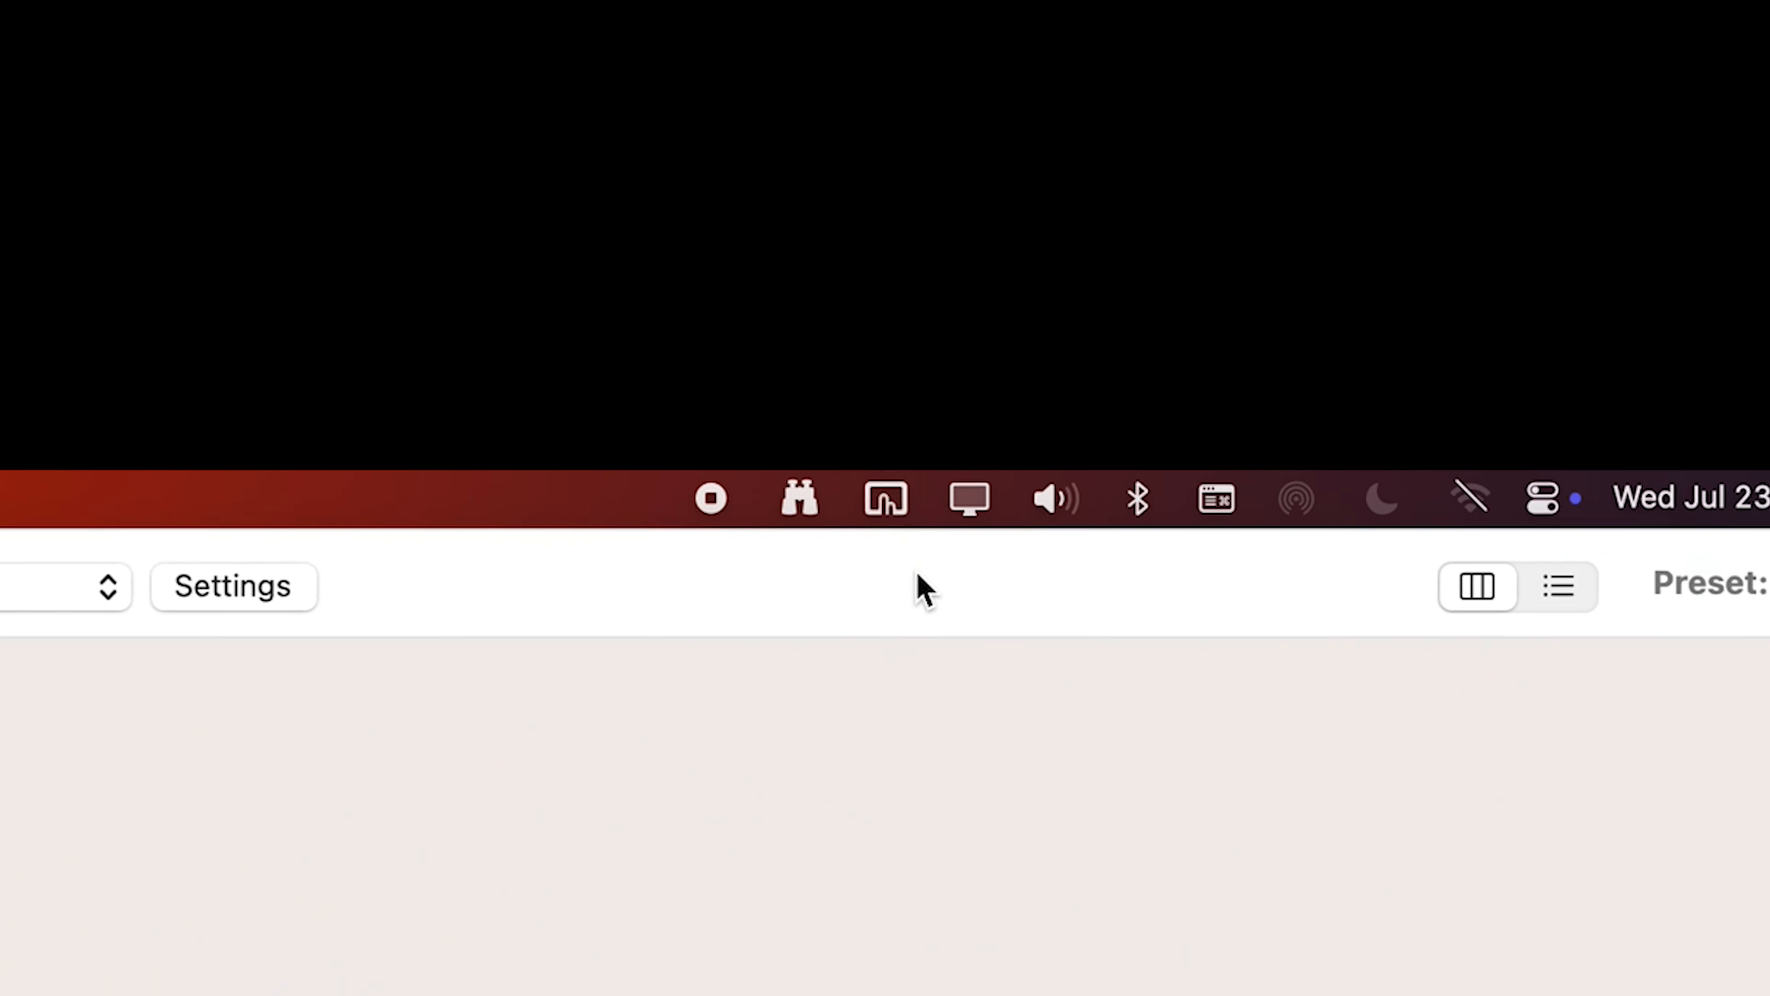
click(859, 521)
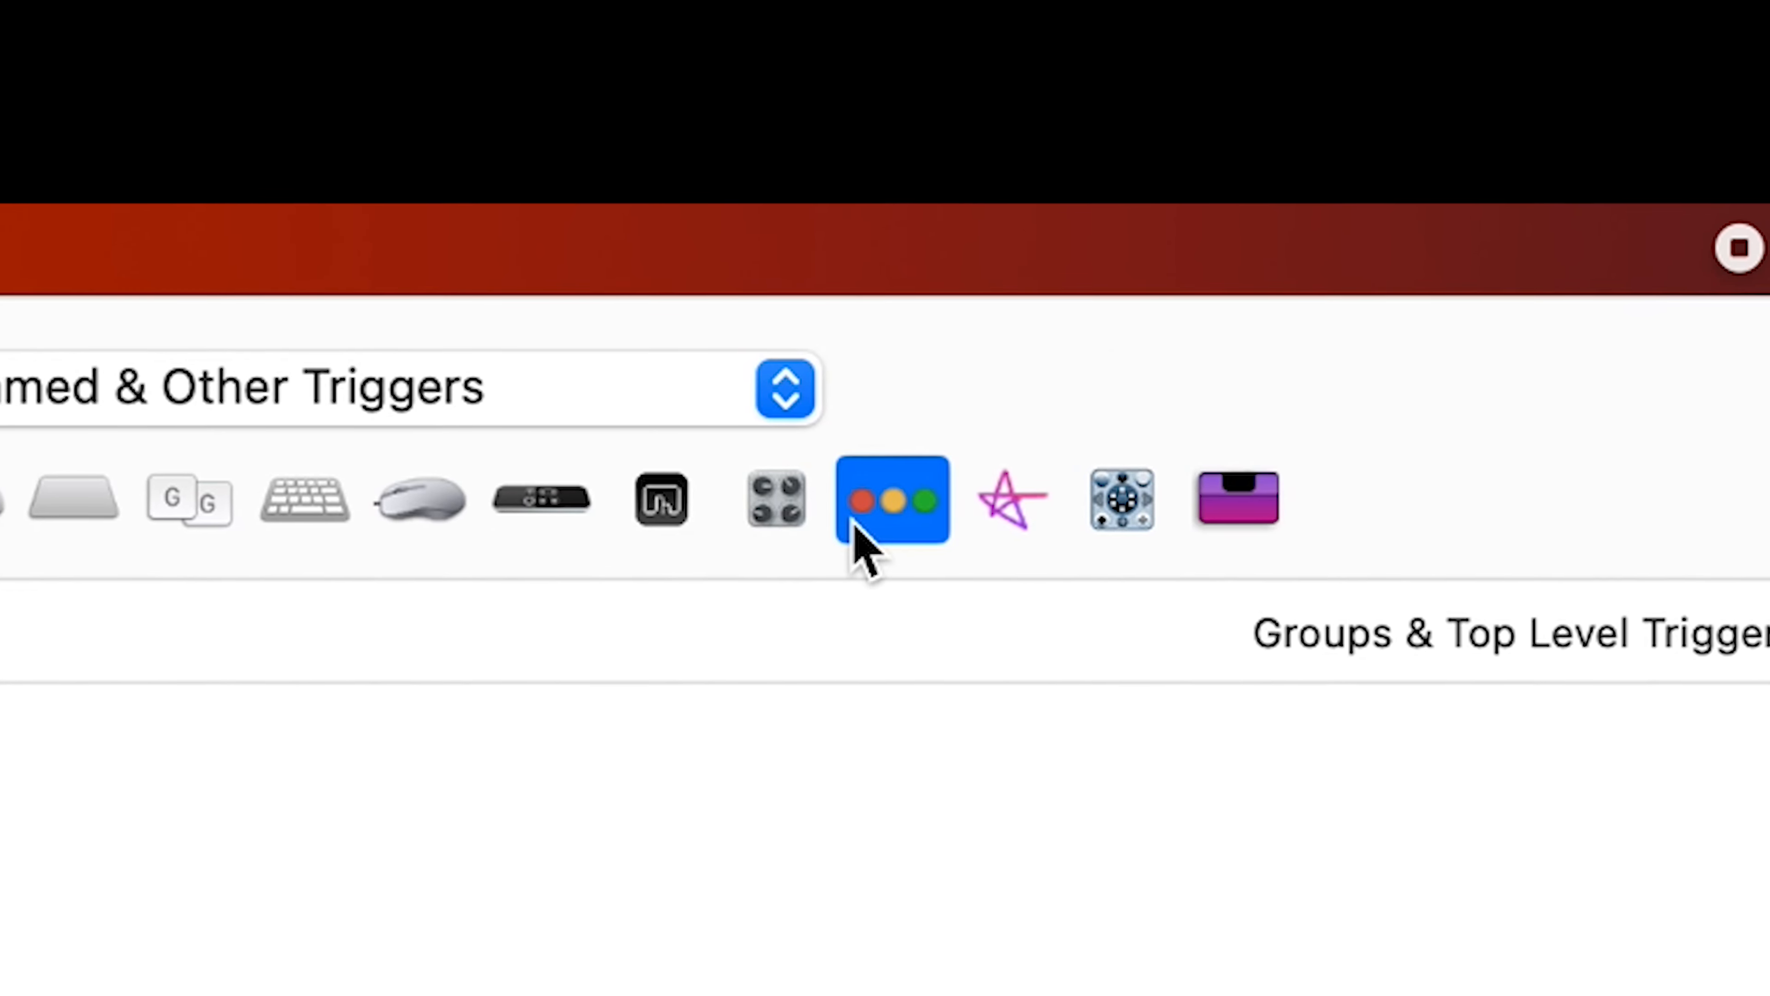
click(887, 502)
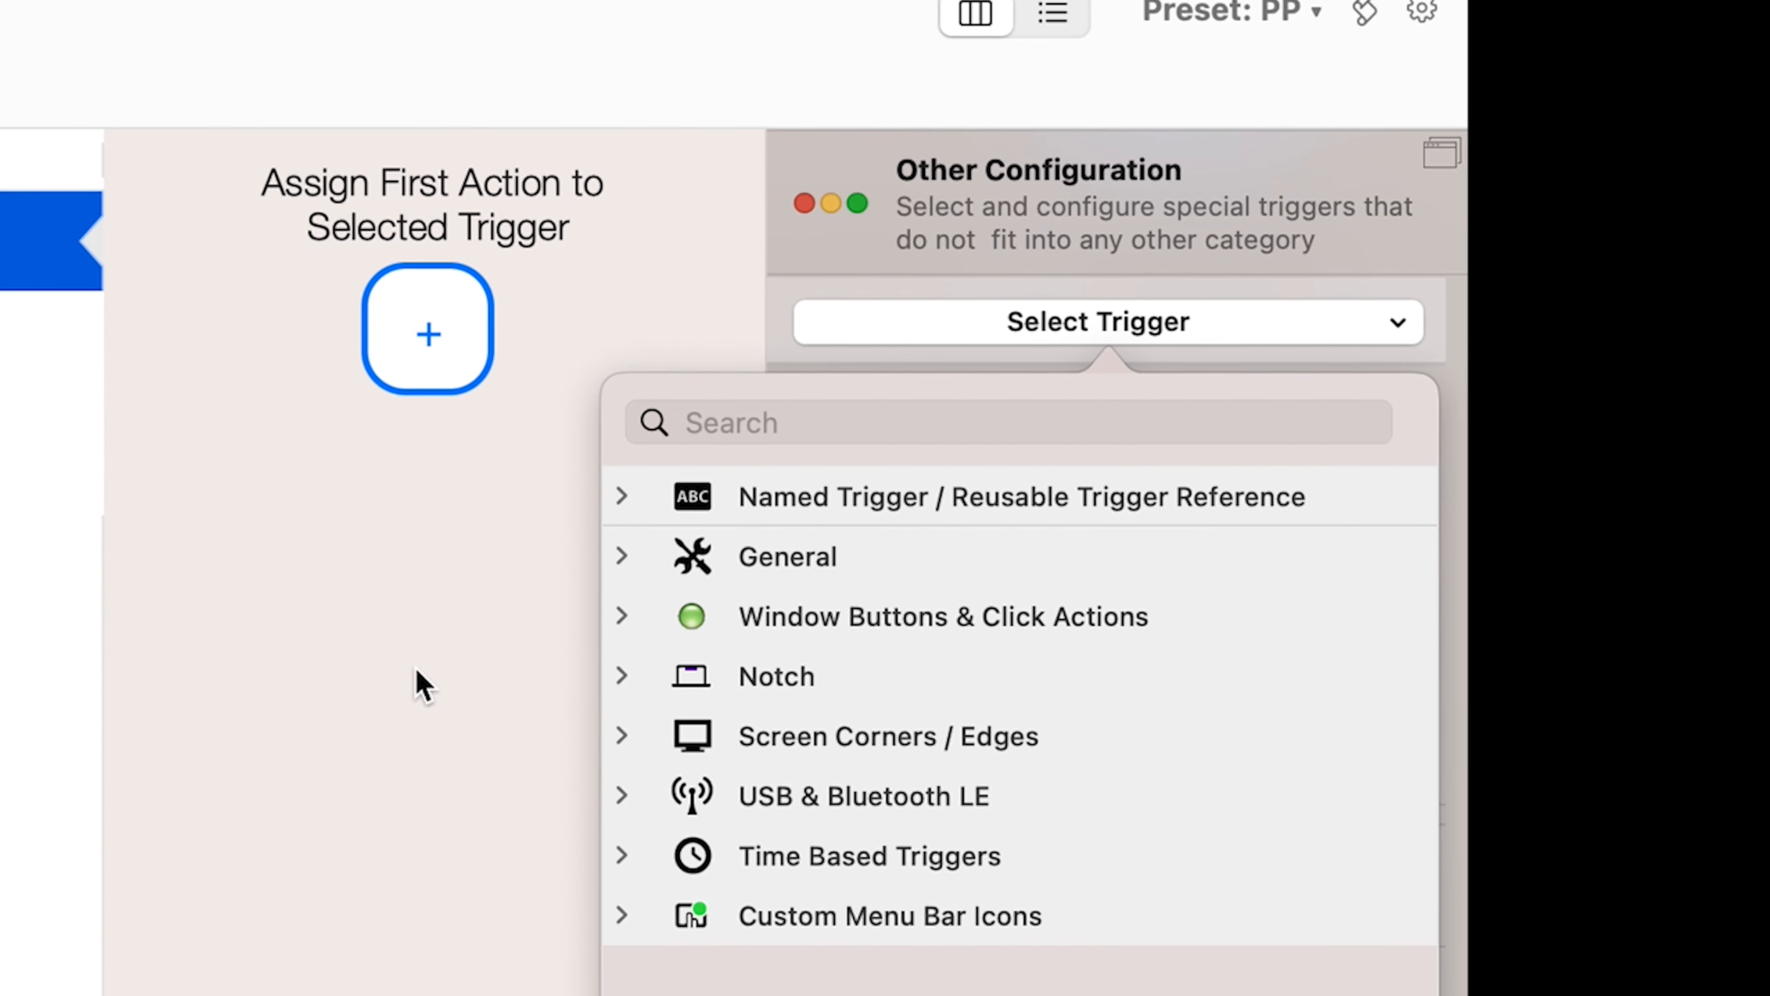
Step: Configure the new trigger as a Reusable Named Trigger with the name Workflow Speed
click(833, 501)
click(834, 558)
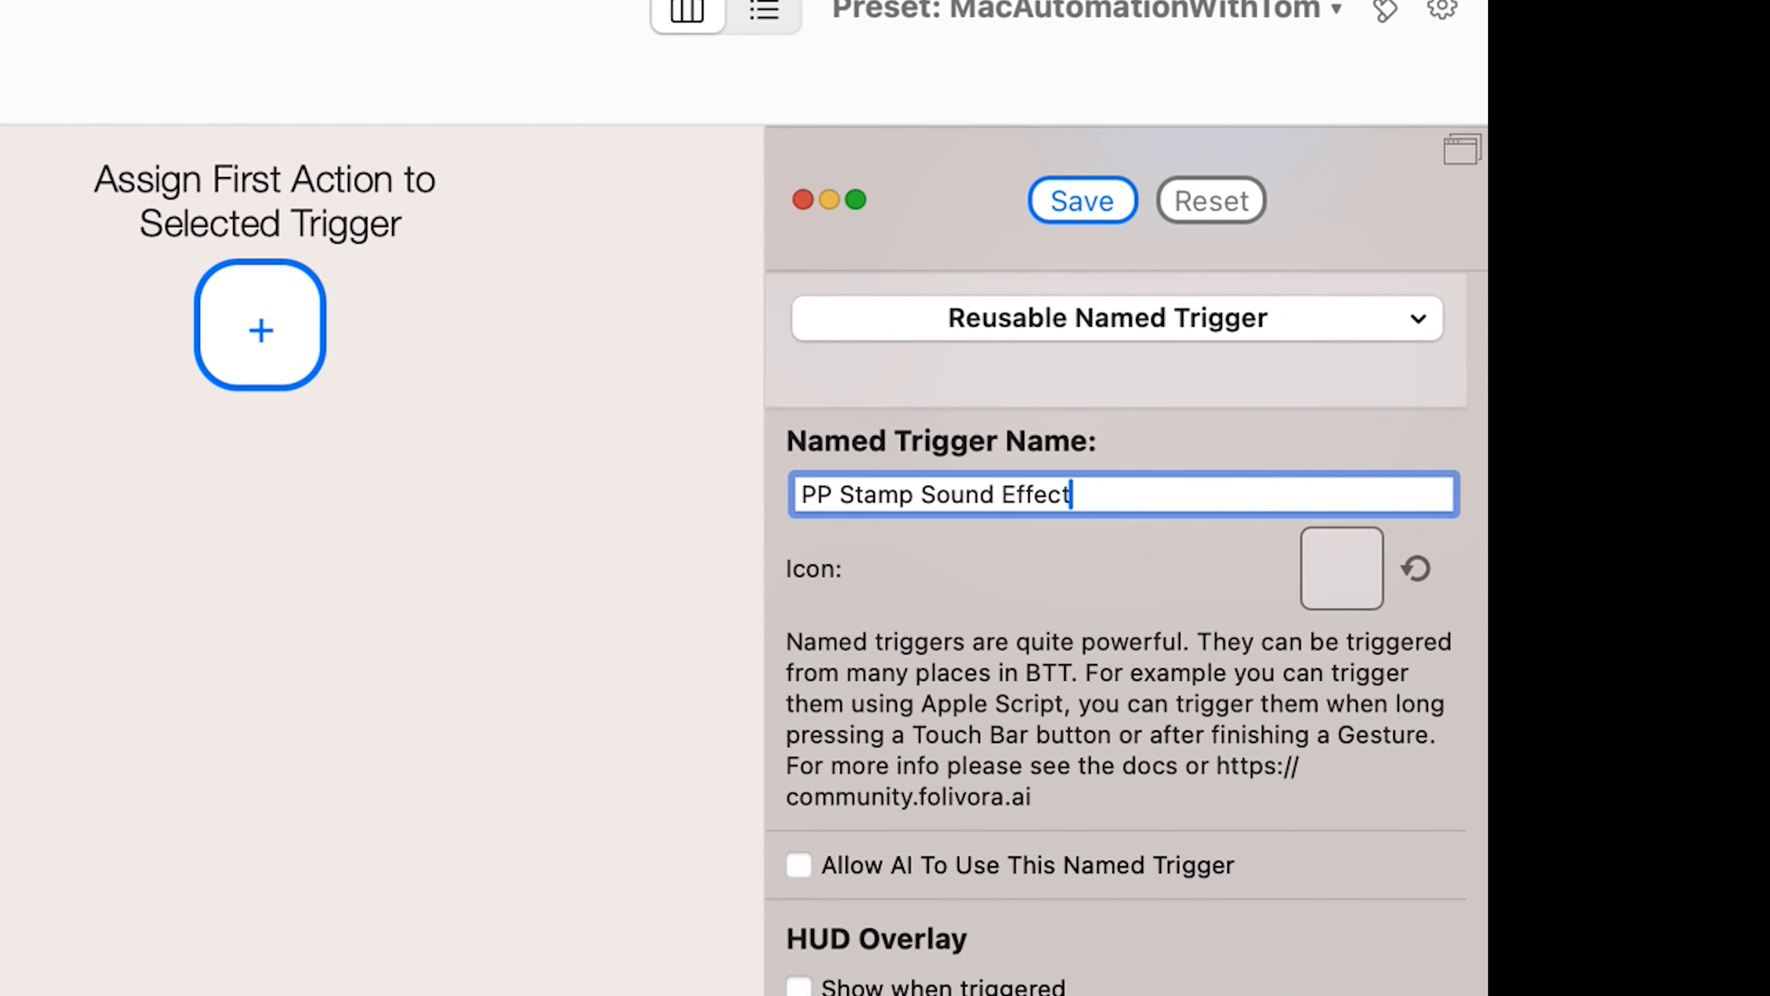
text(Workflow S)
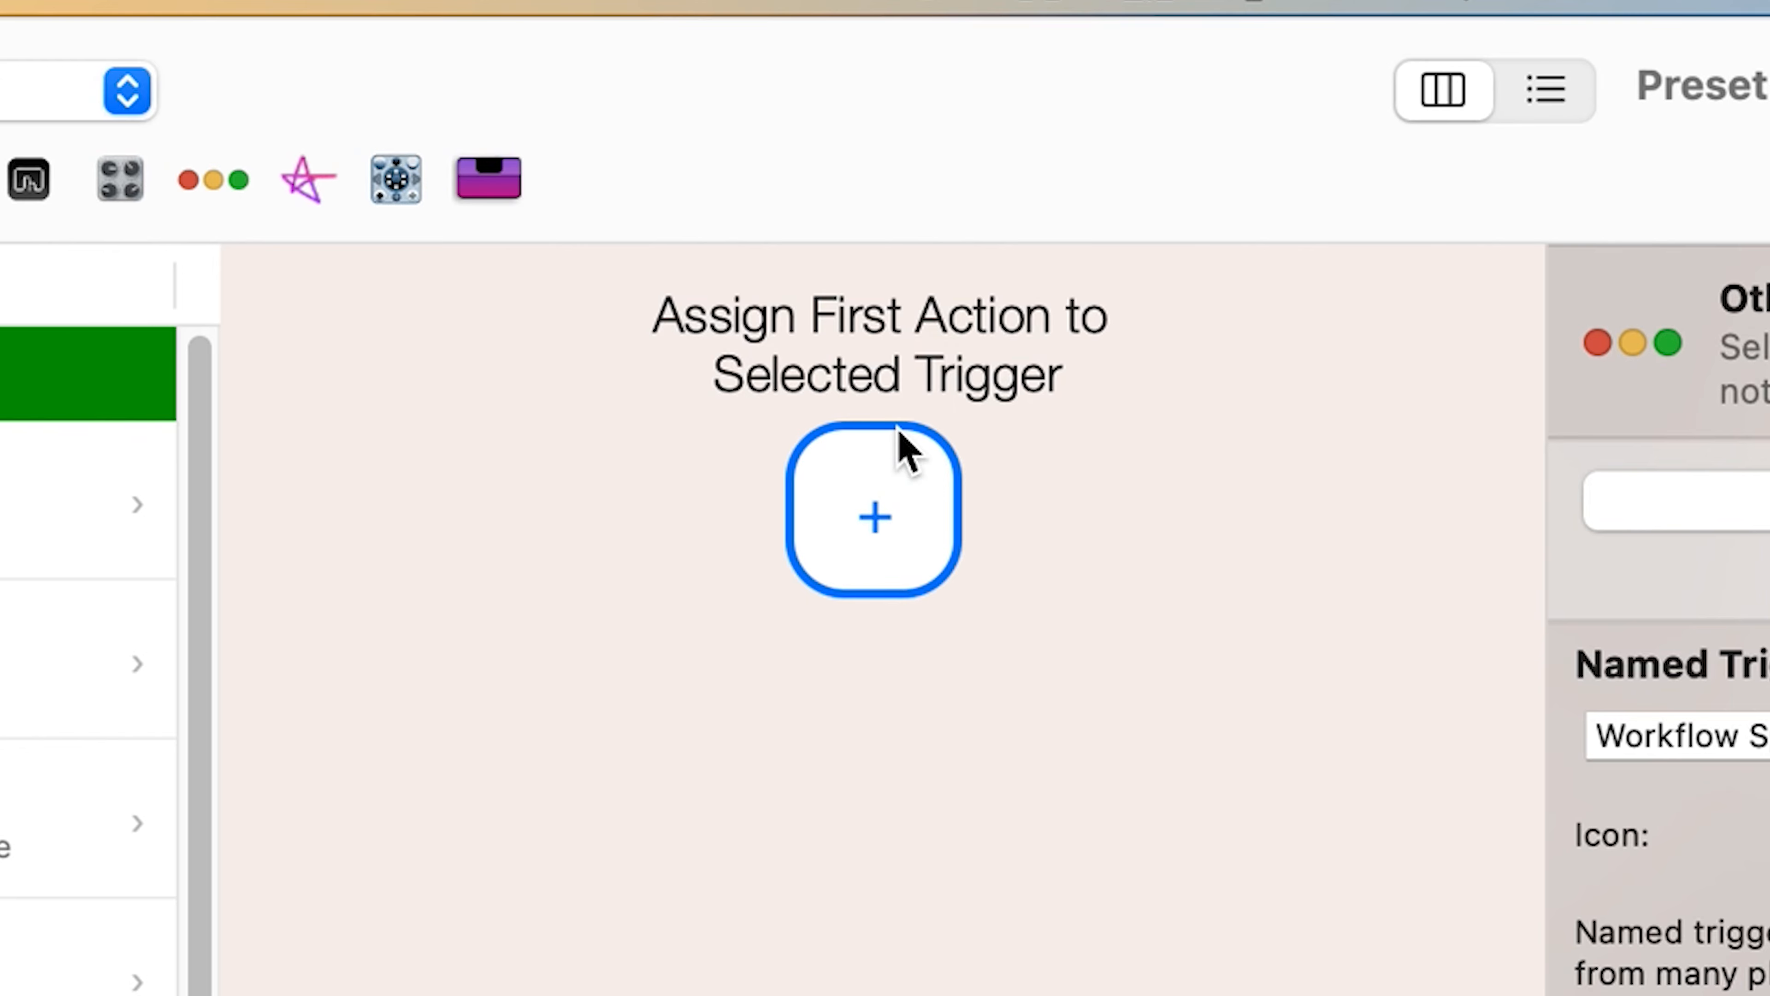
Step: Add a blocking Pause Execution / Delay Next Action to the Workflow Speed trigger with a delay of 1 second
click(60, 266)
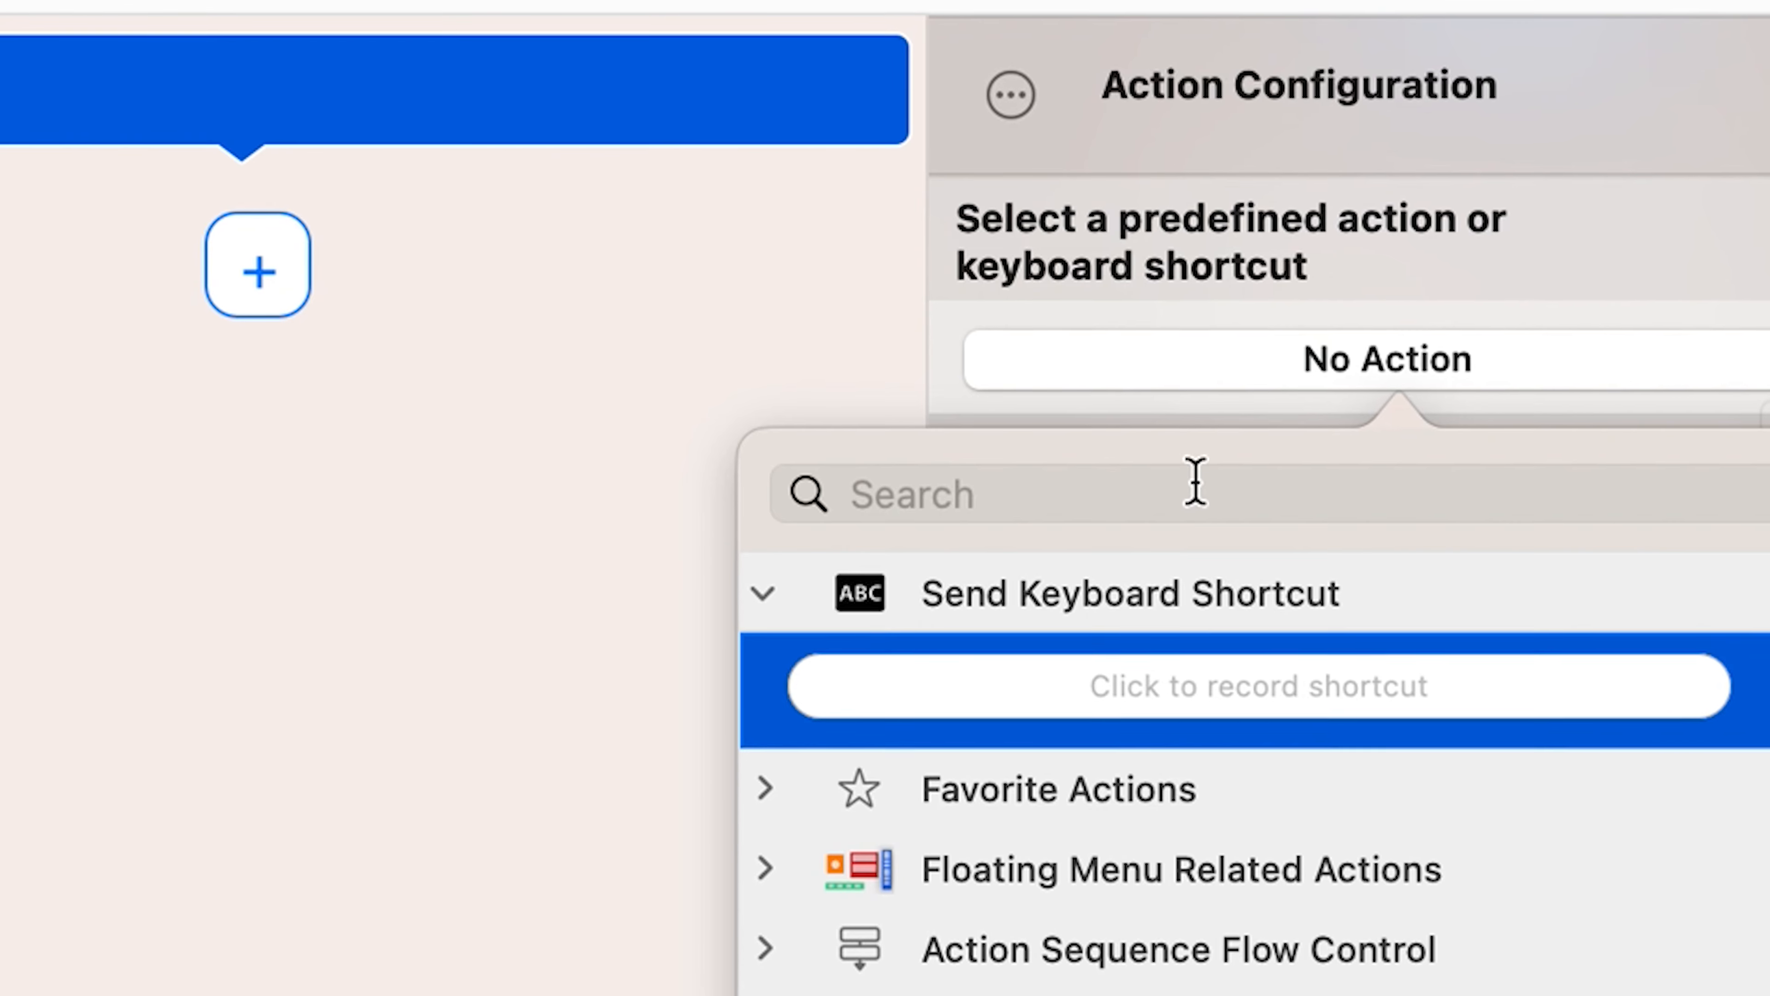
click(1196, 481)
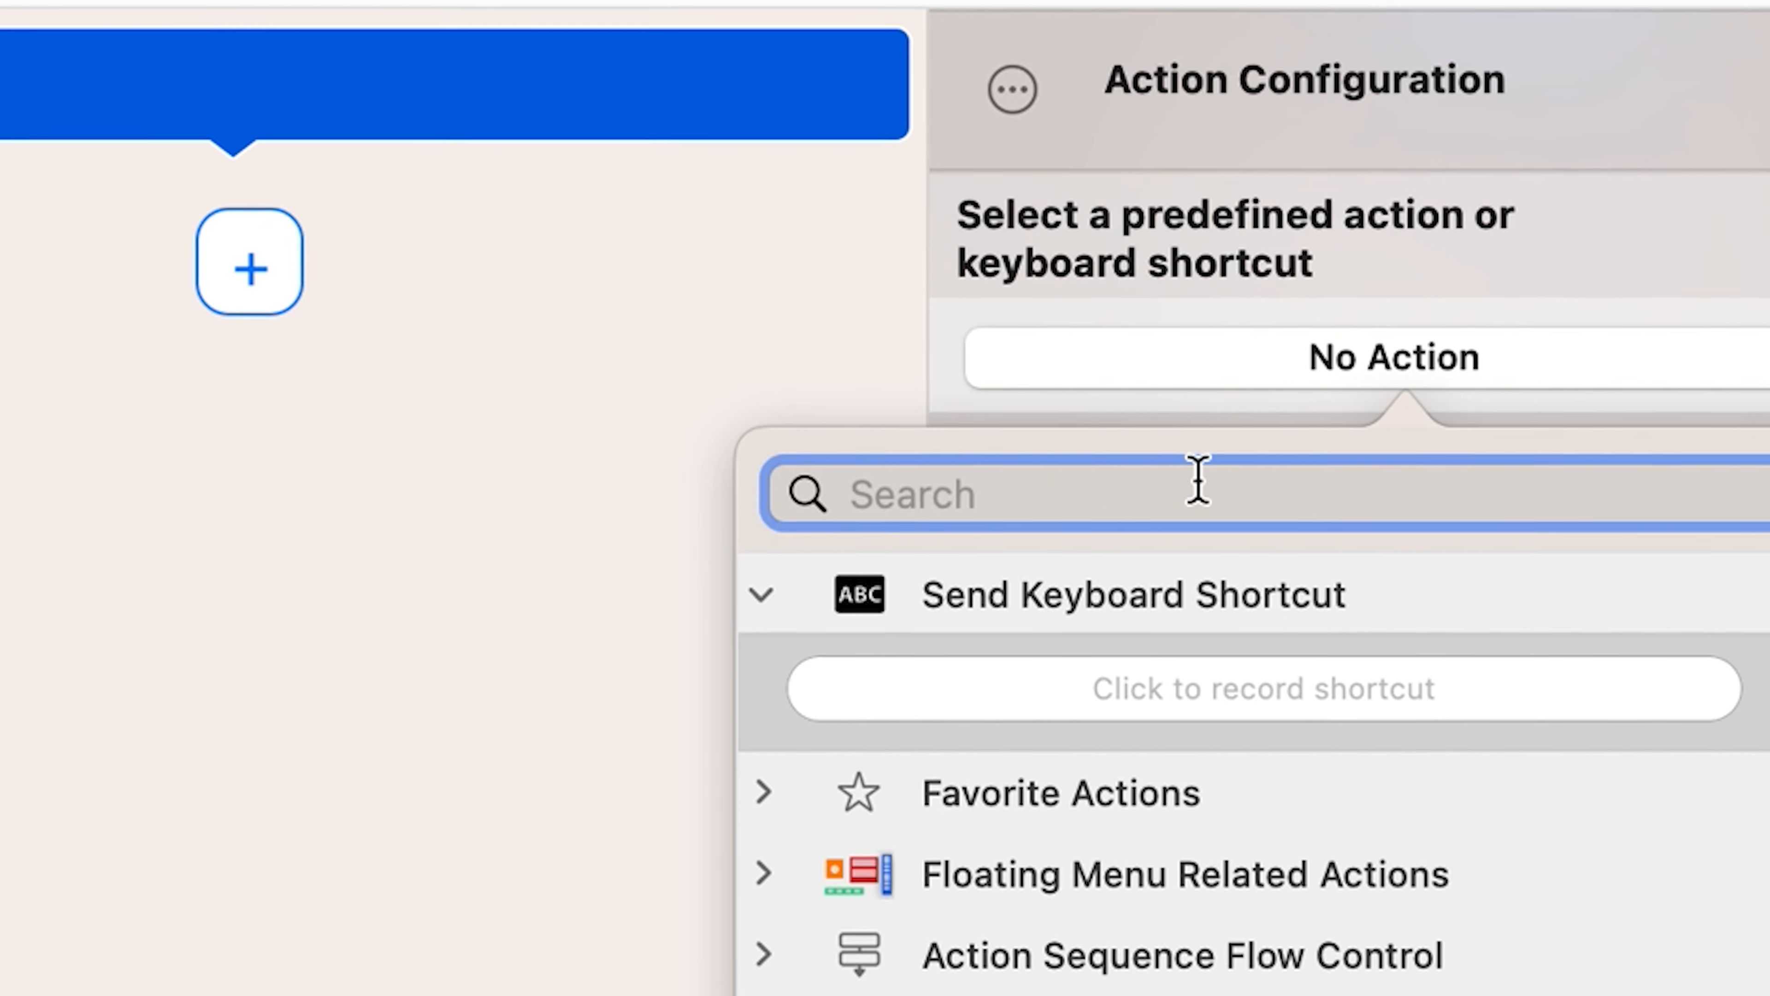
text(pause)
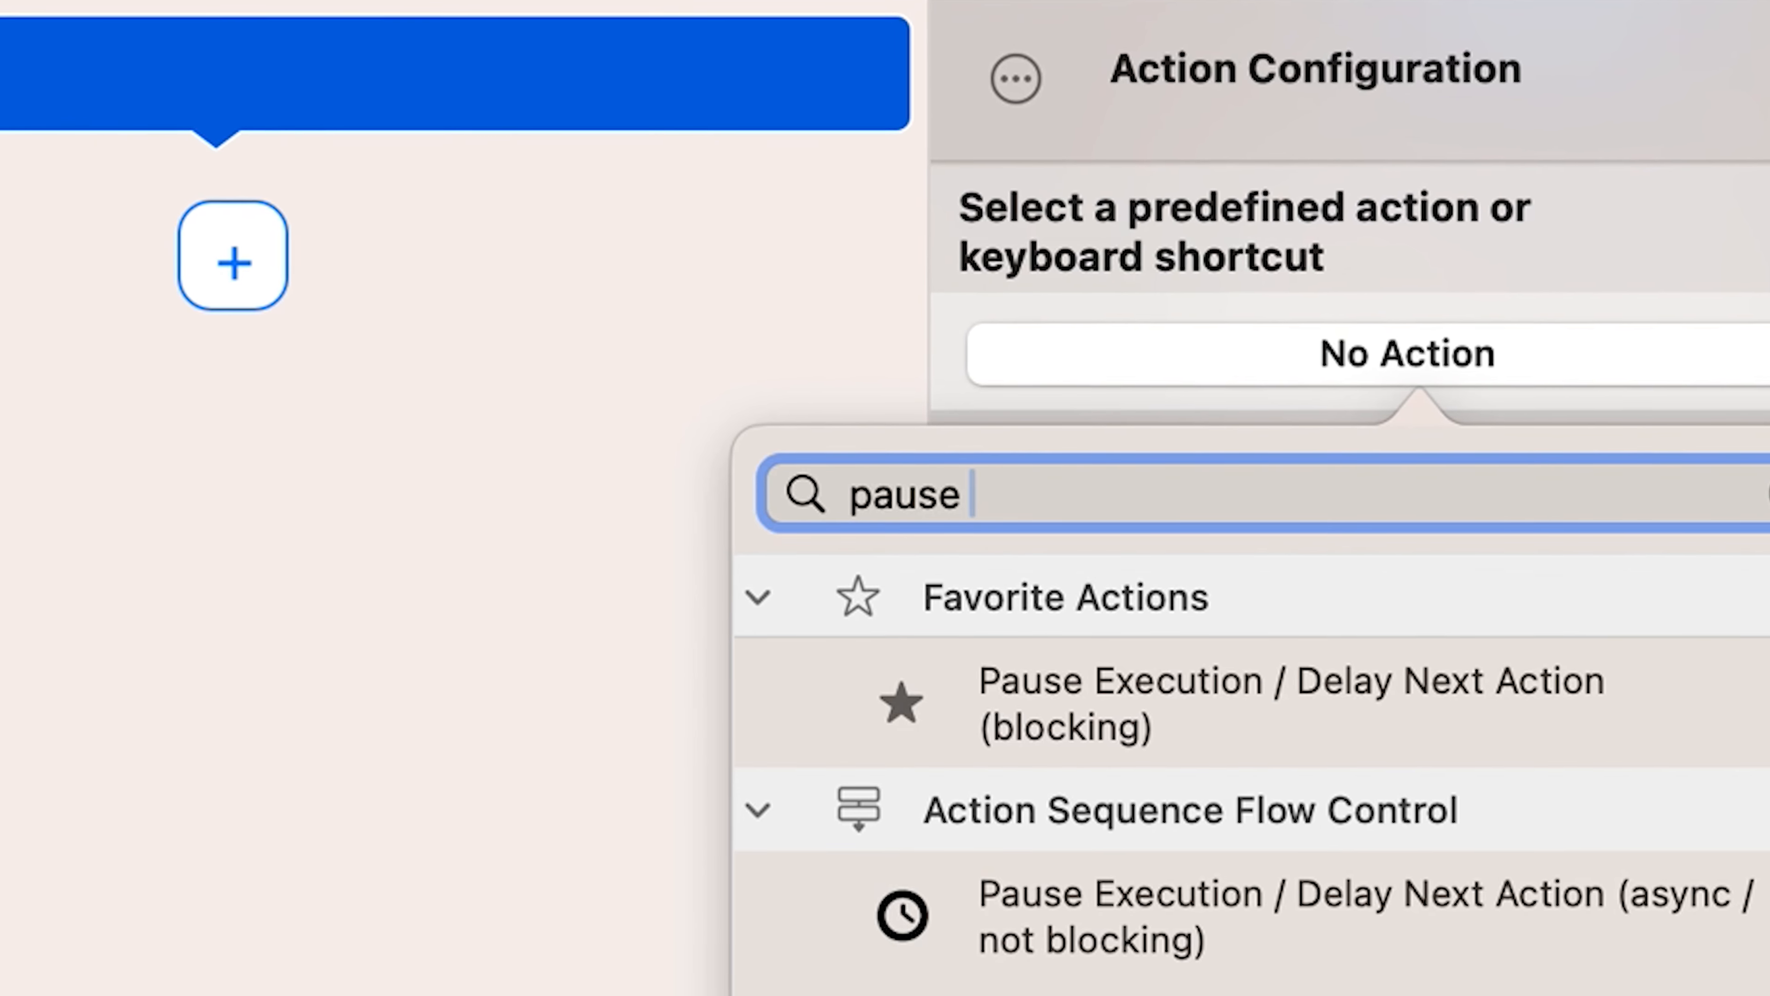
click(1268, 706)
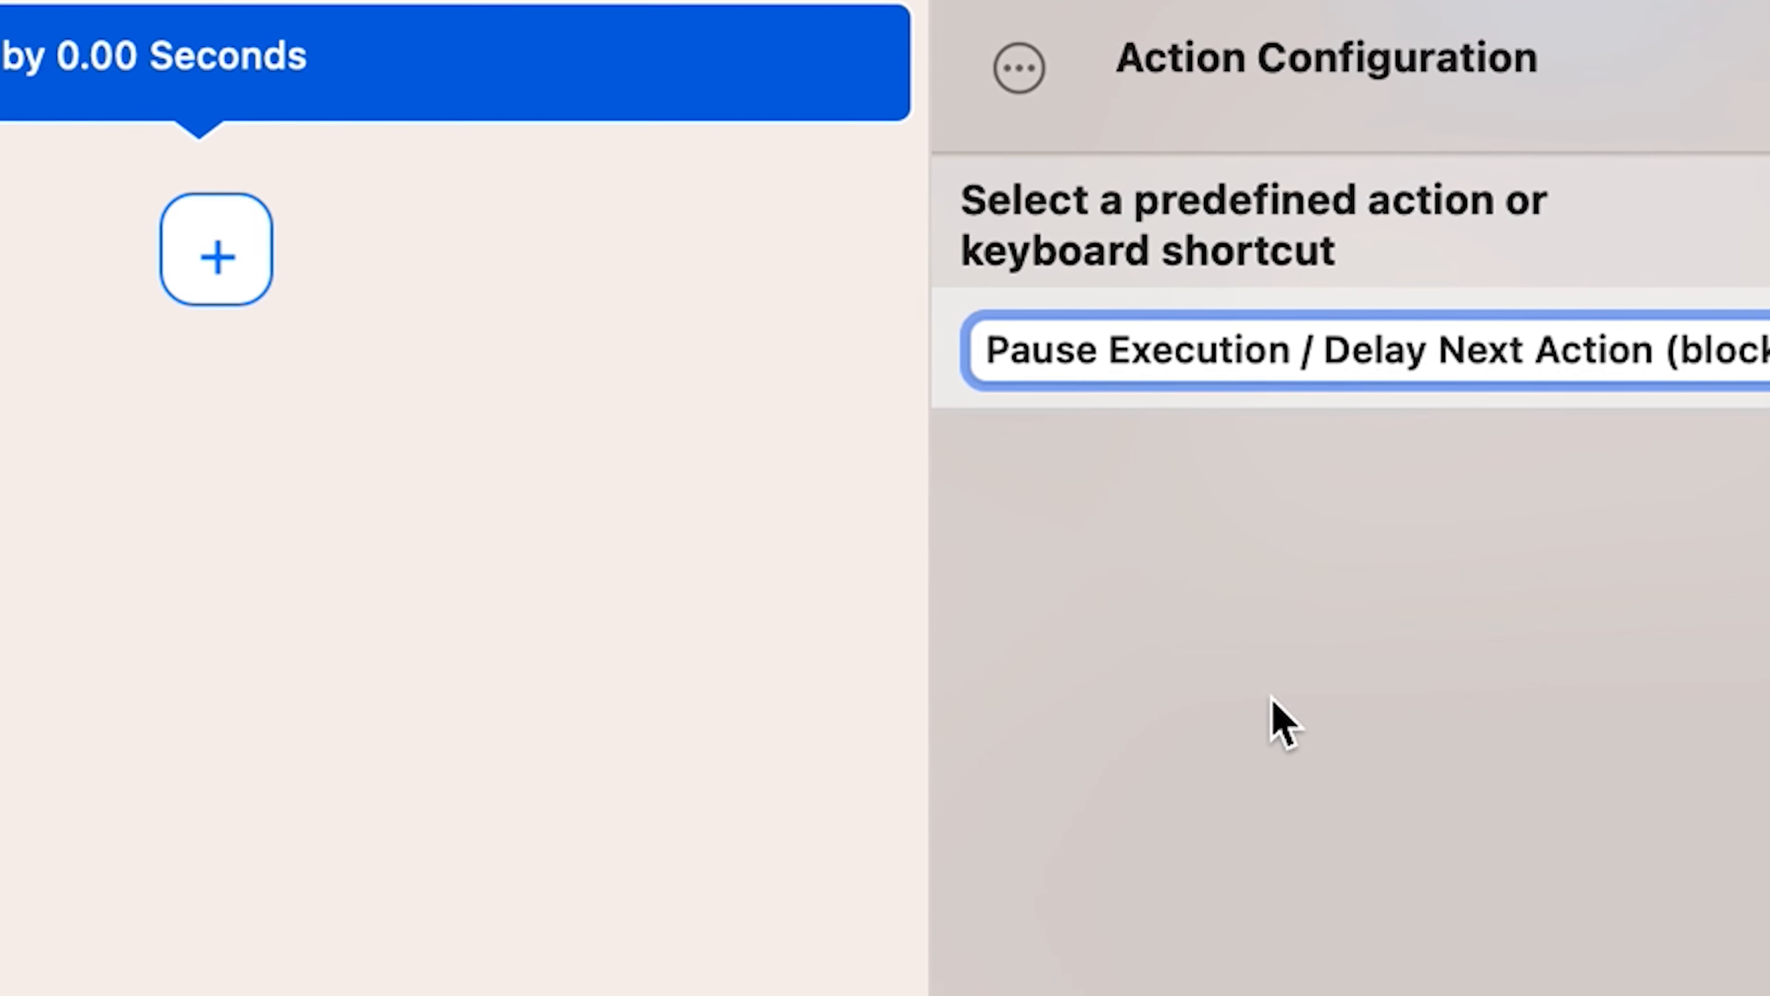
click(1179, 727)
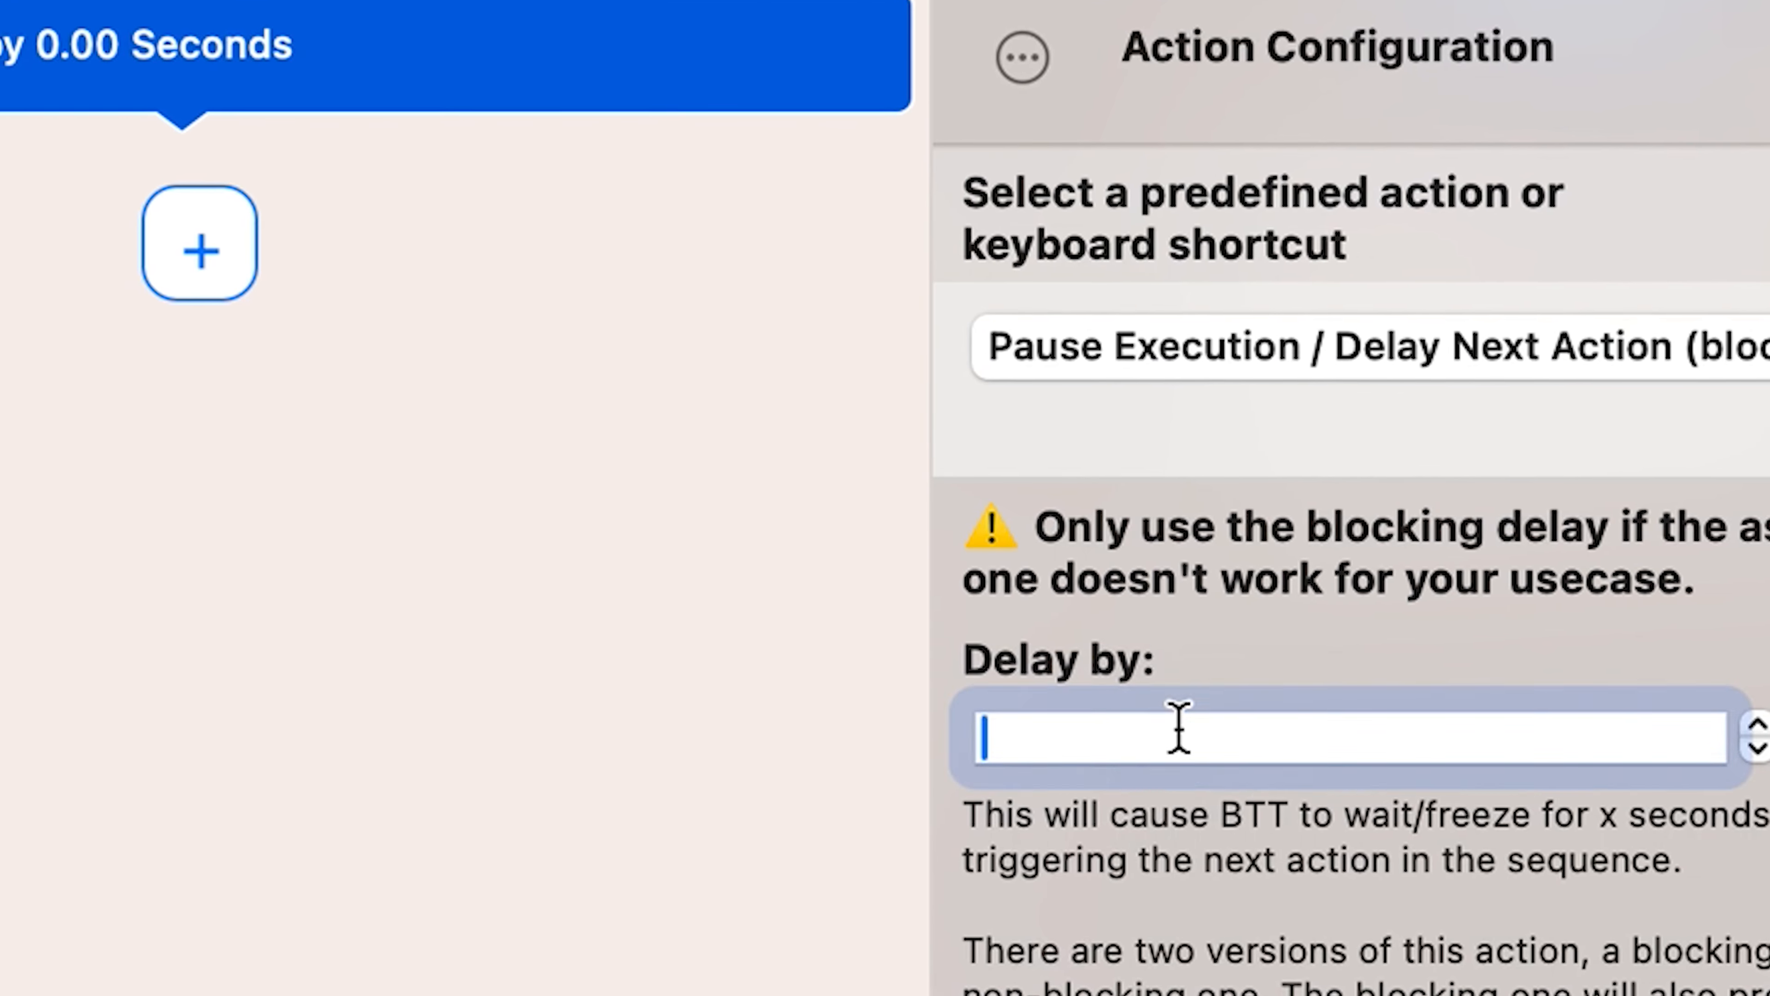
text(1)
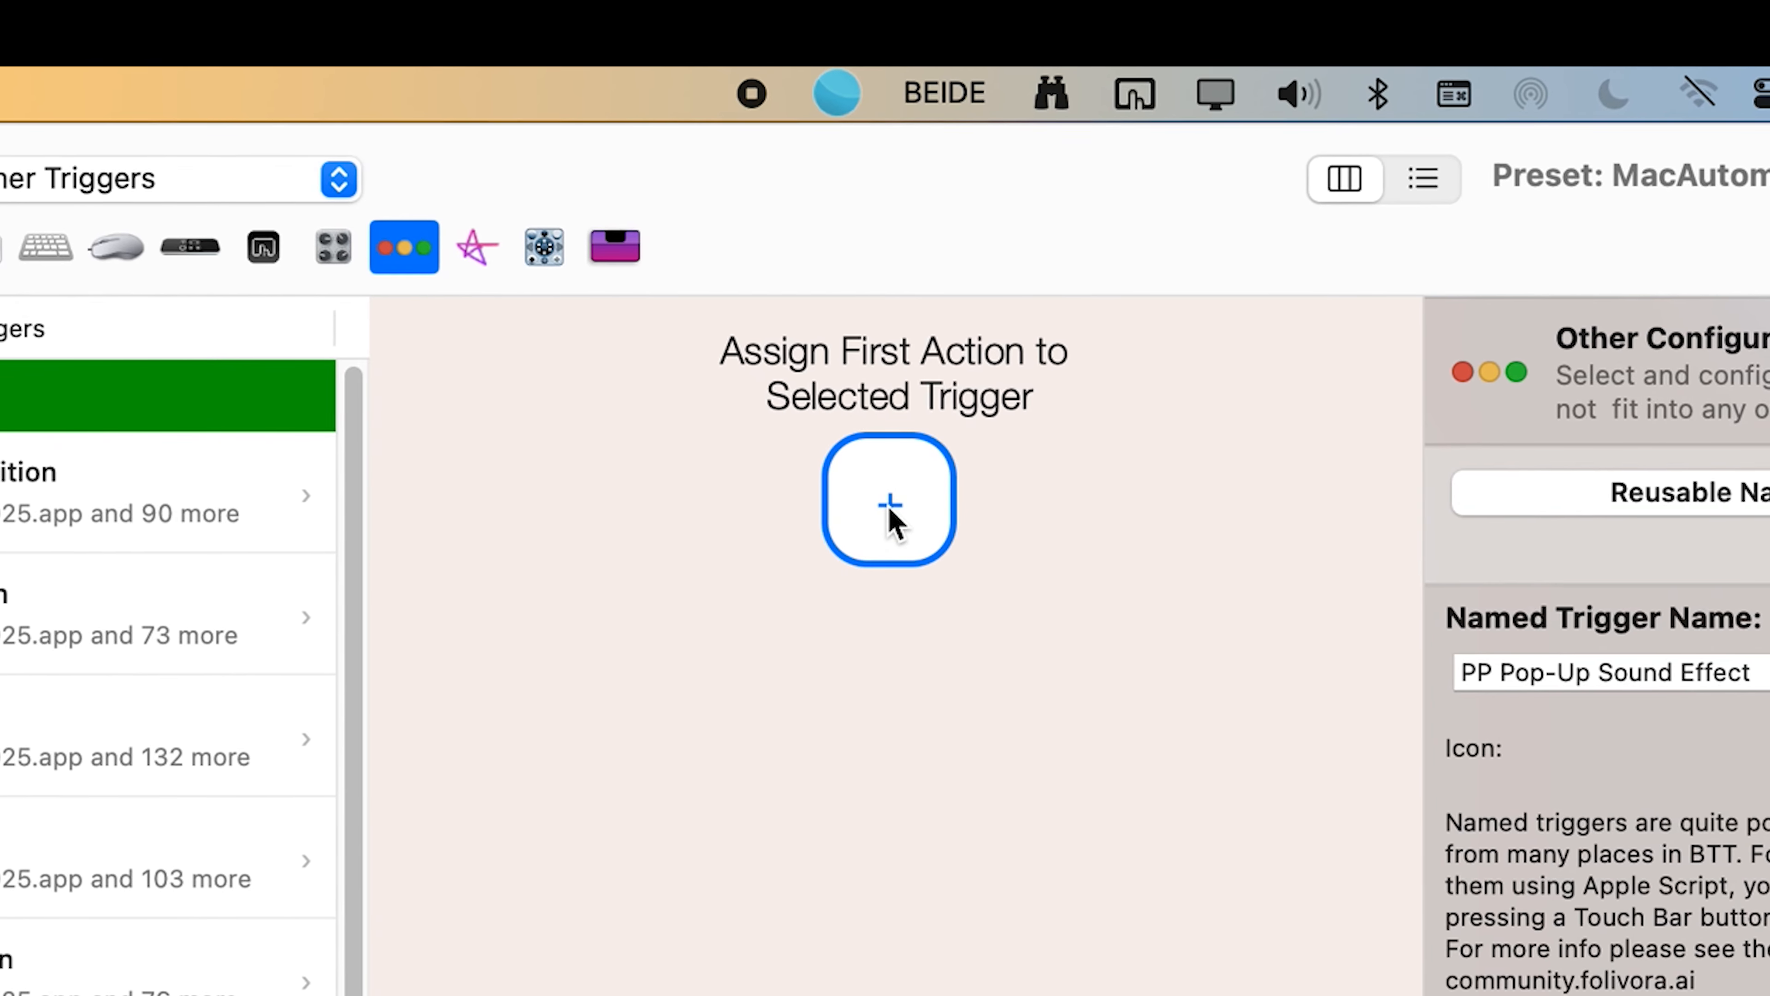
Step: Add a Launch Application action to the PP Pop-Up Sound Effect trigger that opens the running app Adobe Premiere Pro 2025
click(893, 517)
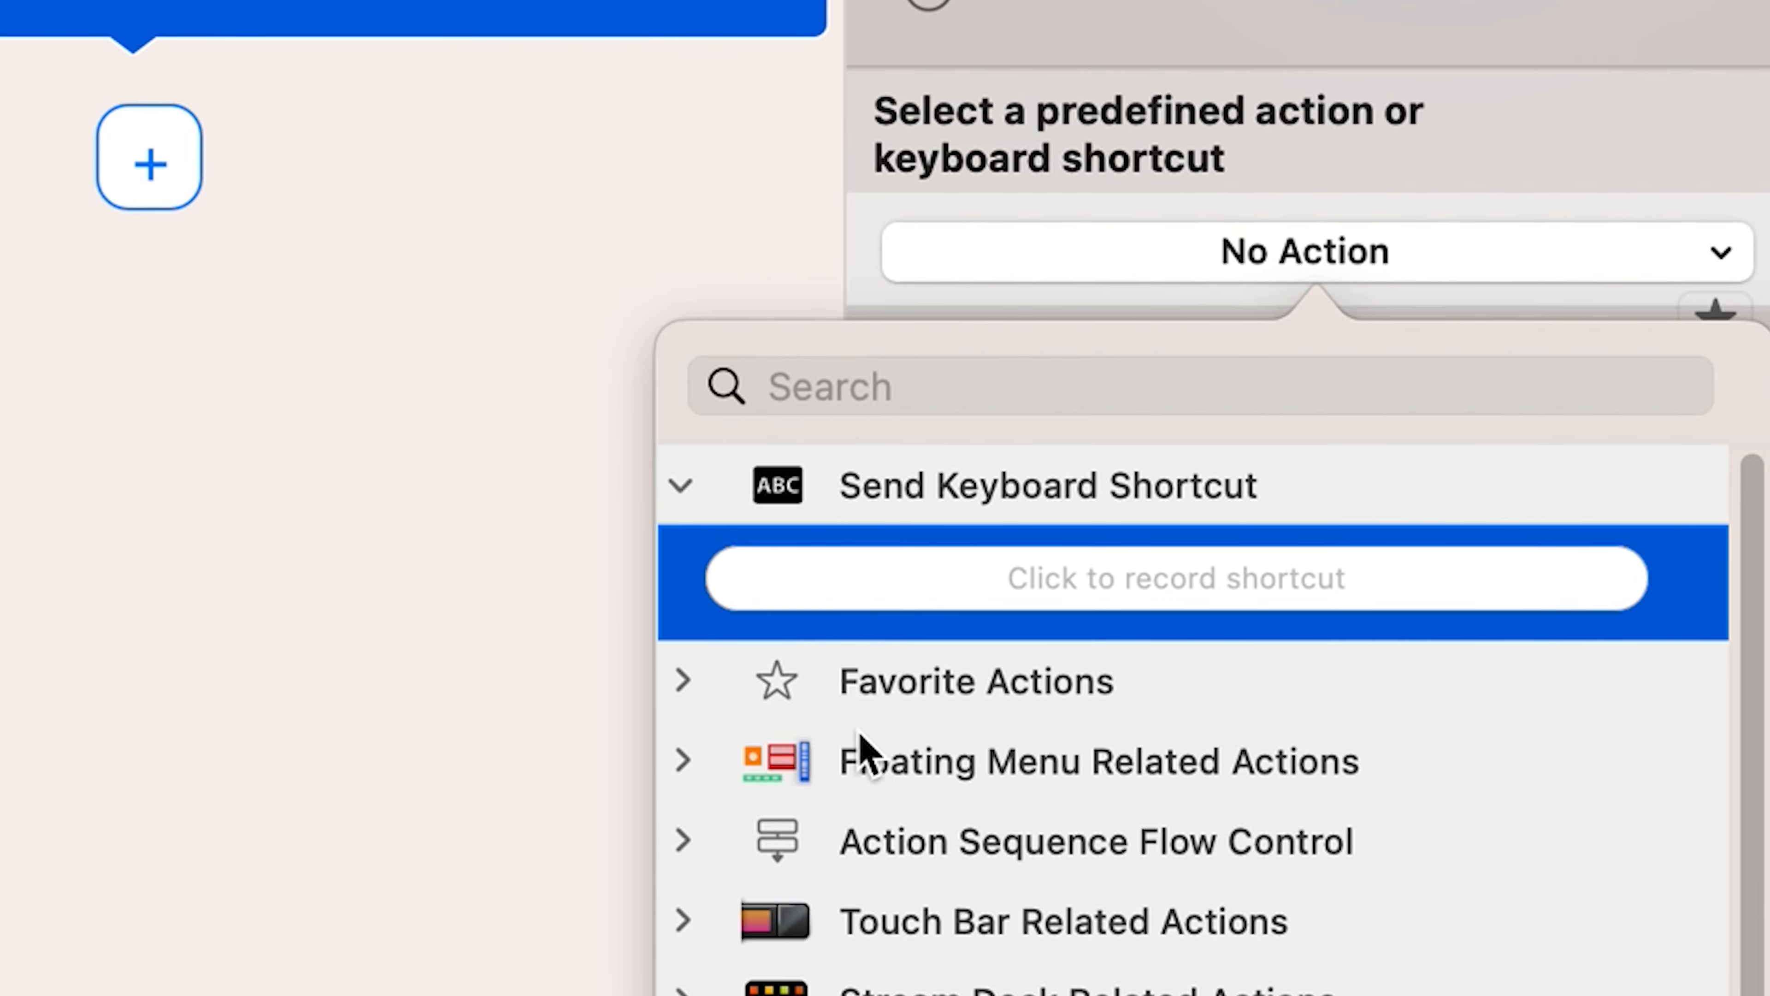
click(896, 386)
text(laun)
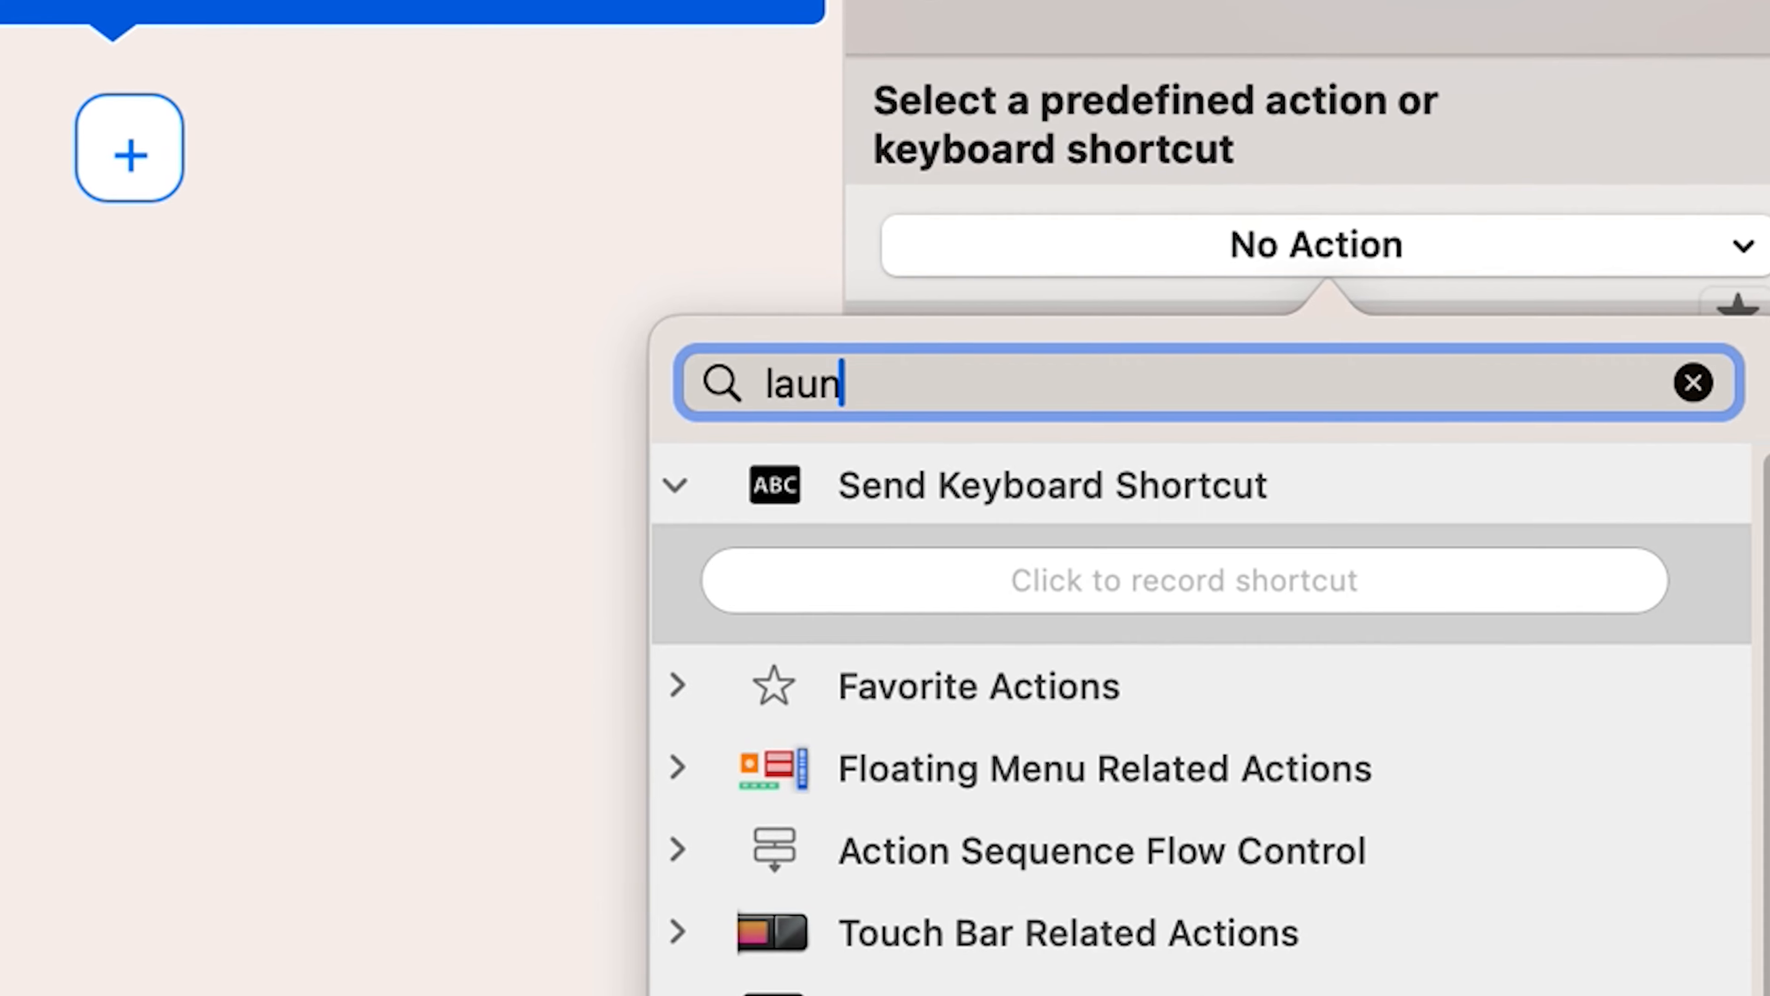
text(ch)
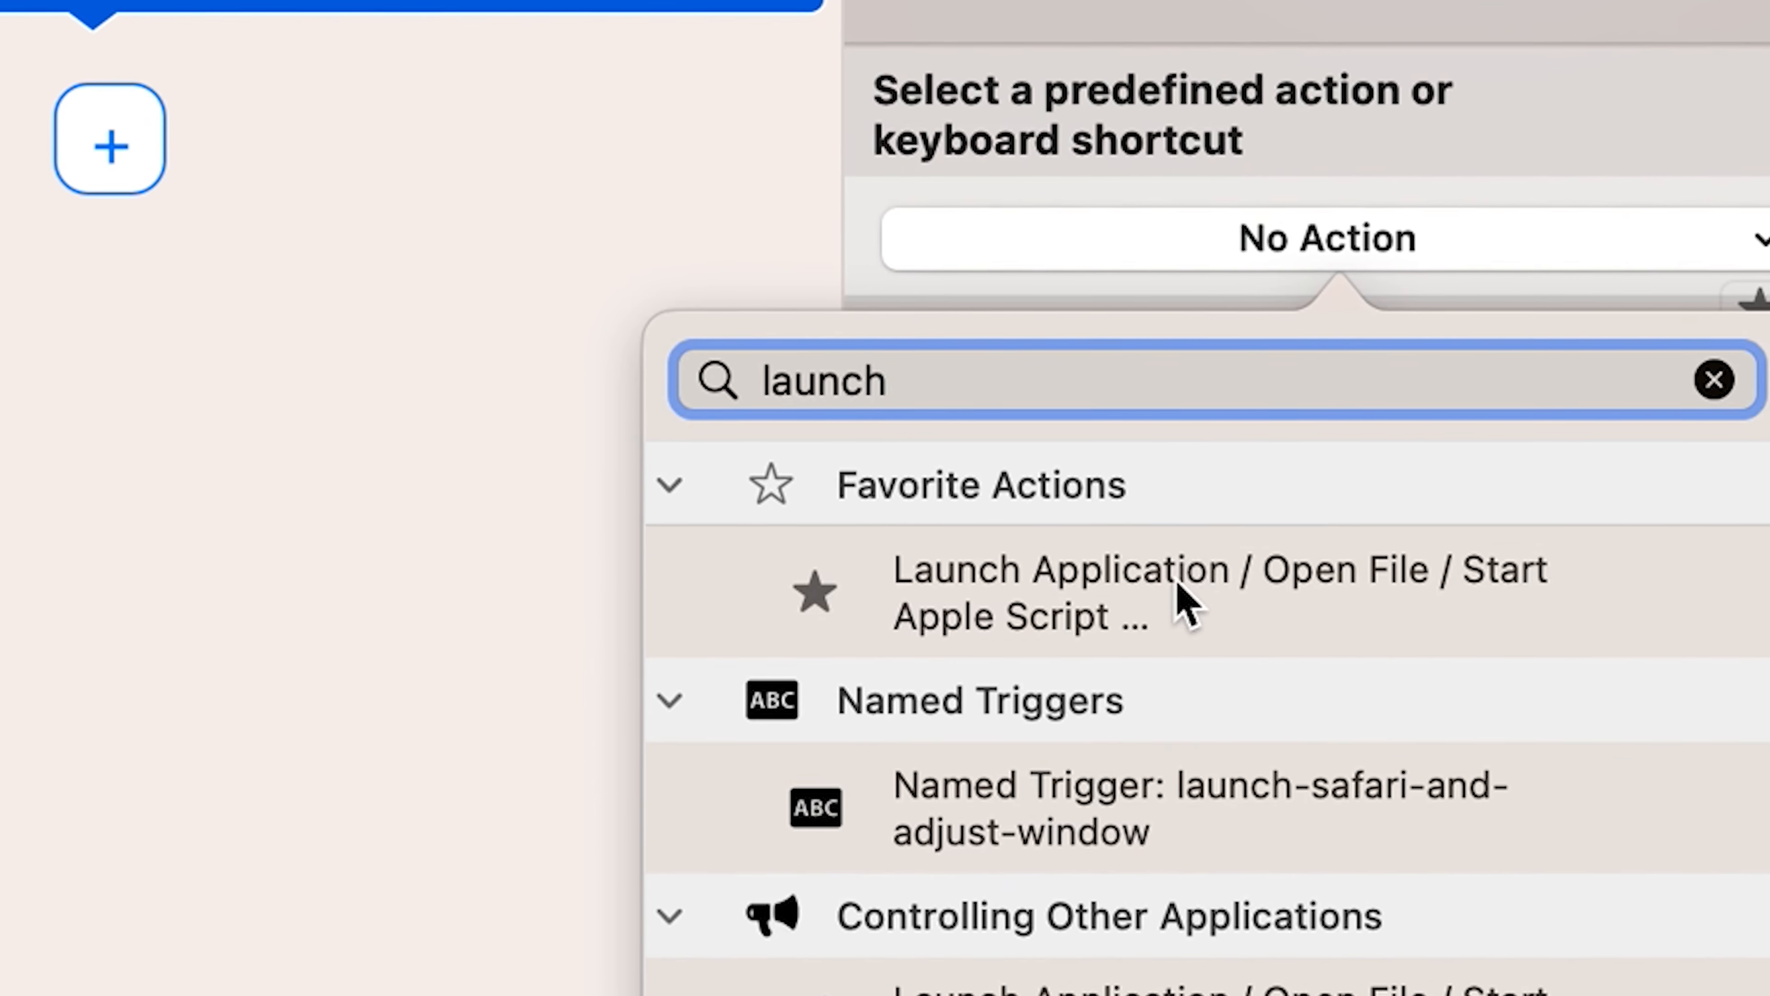
click(1178, 586)
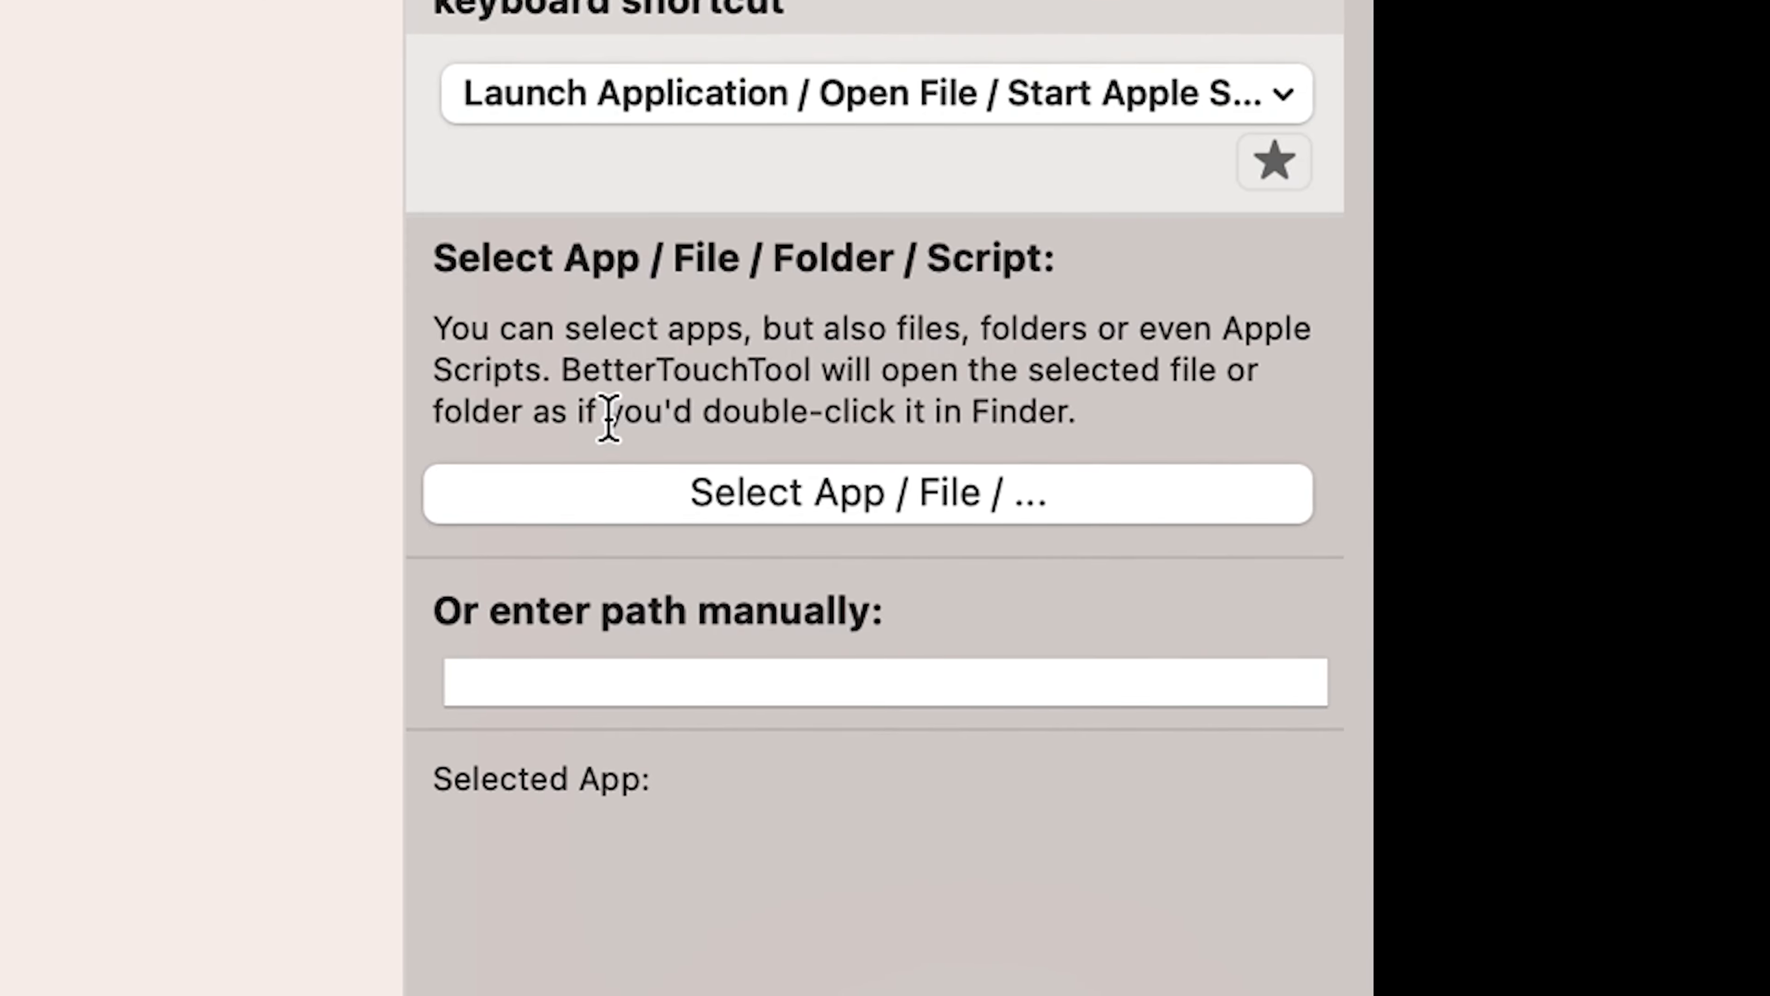
click(1362, 664)
mouse_move(899, 601)
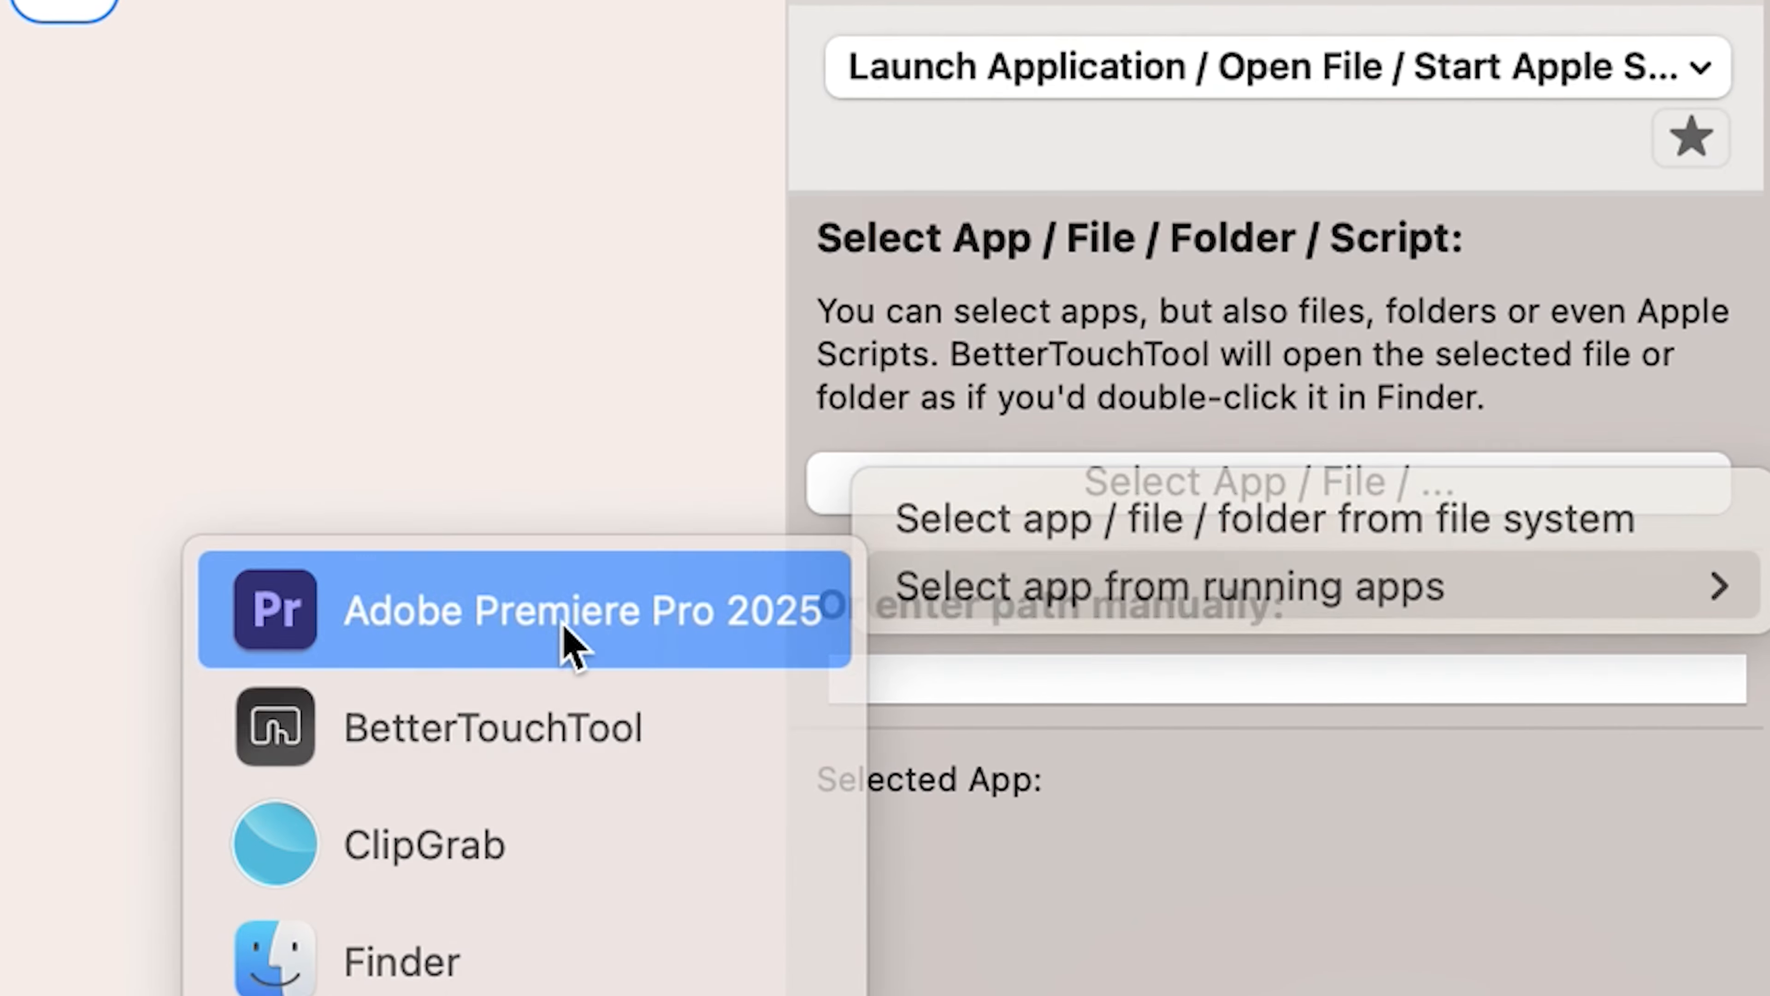
click(566, 645)
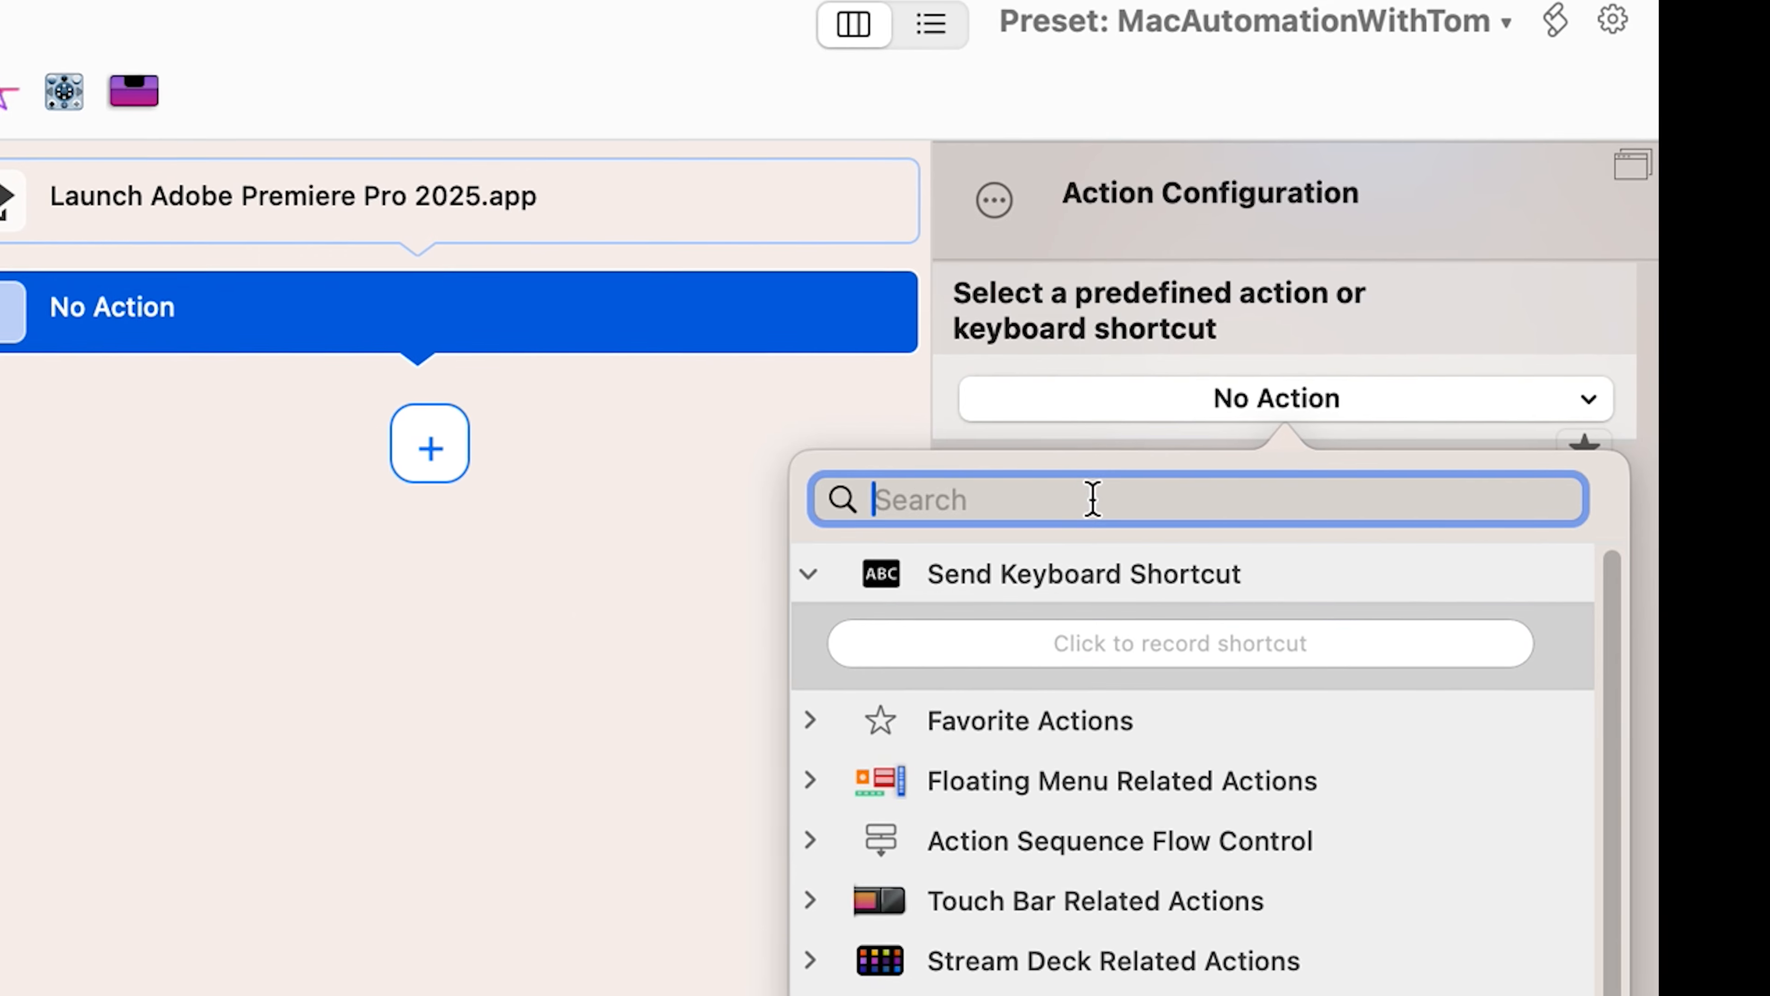
Step: Add a named-trigger action after the Premiere Pro launch action in the sequence
text(trigger name)
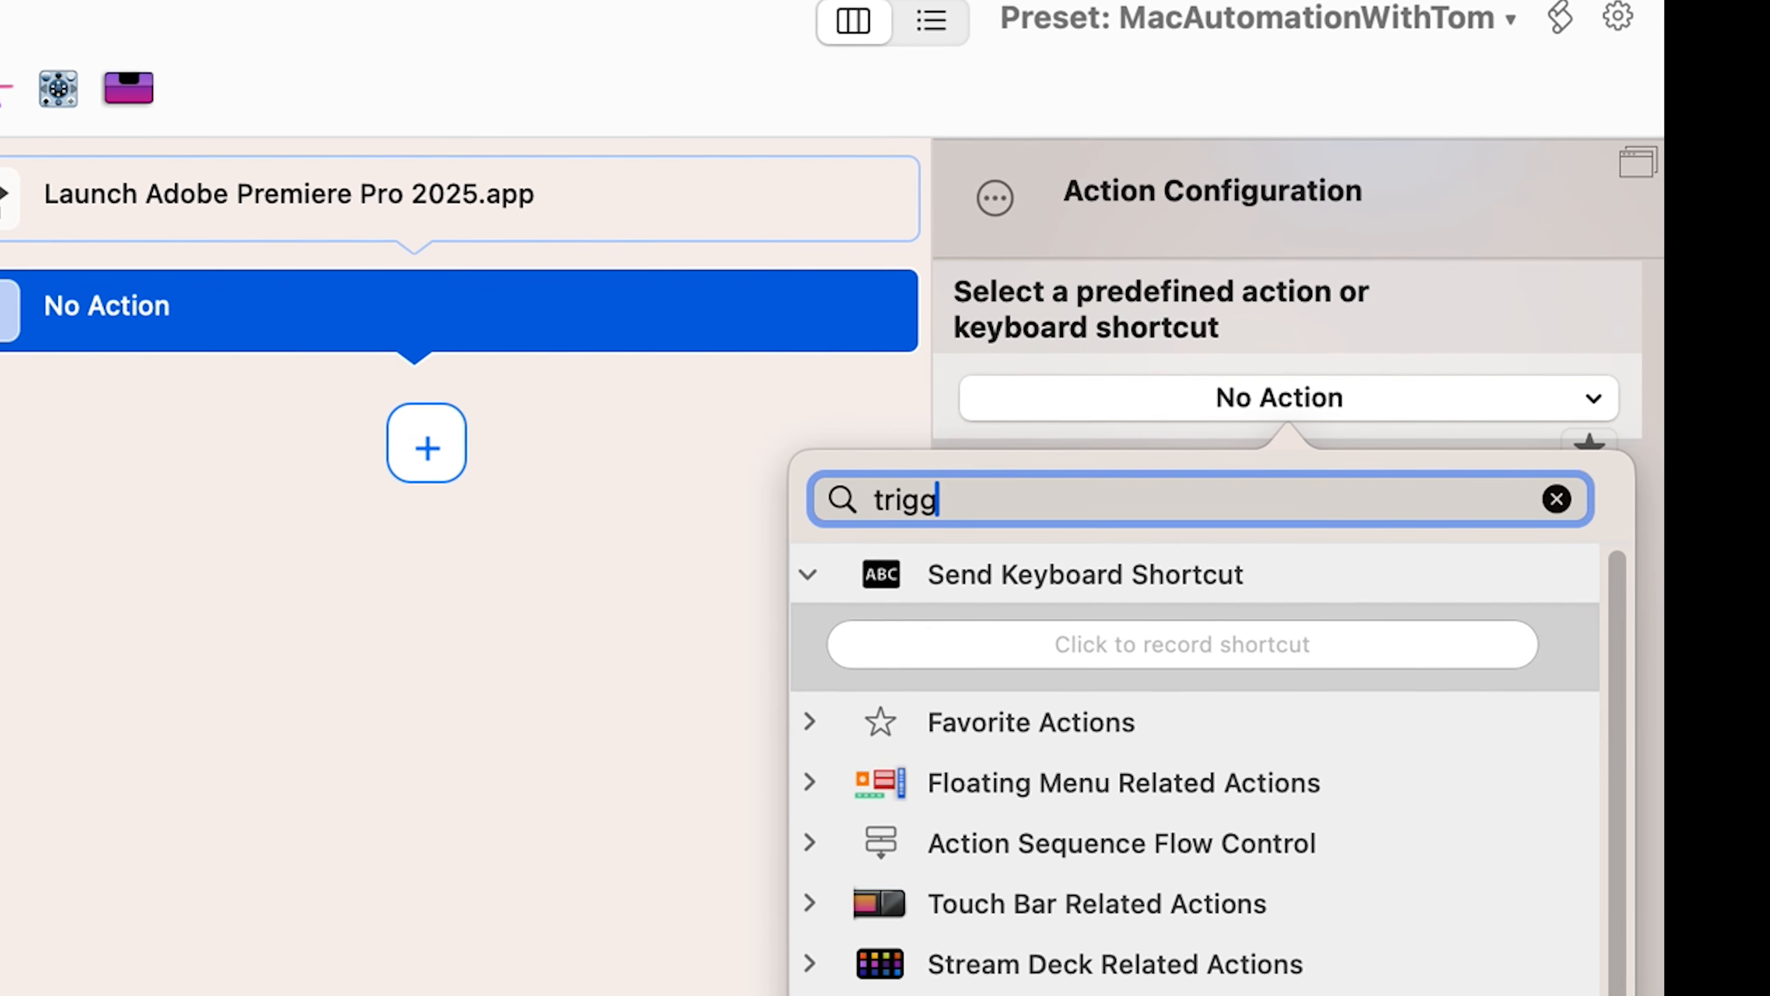
text(d)
click(1191, 640)
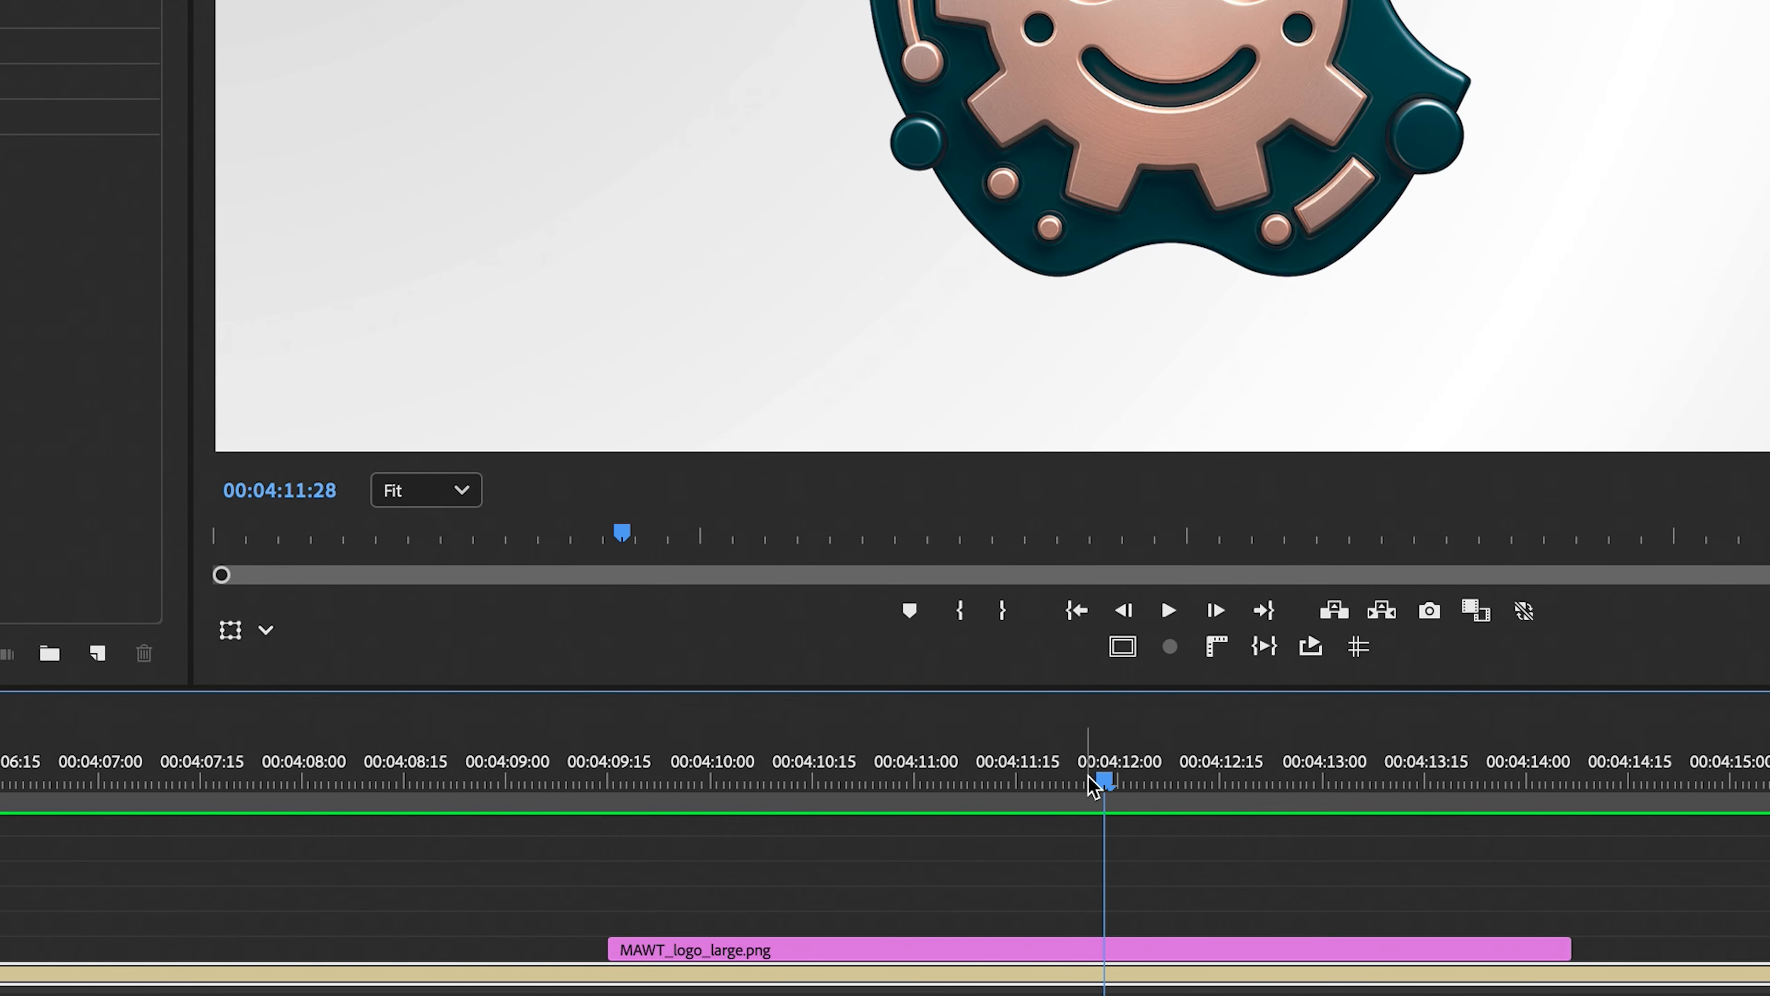
mouse_move(926, 809)
mouse_down()
mouse_move(899, 811)
mouse_move(918, 810)
mouse_up()
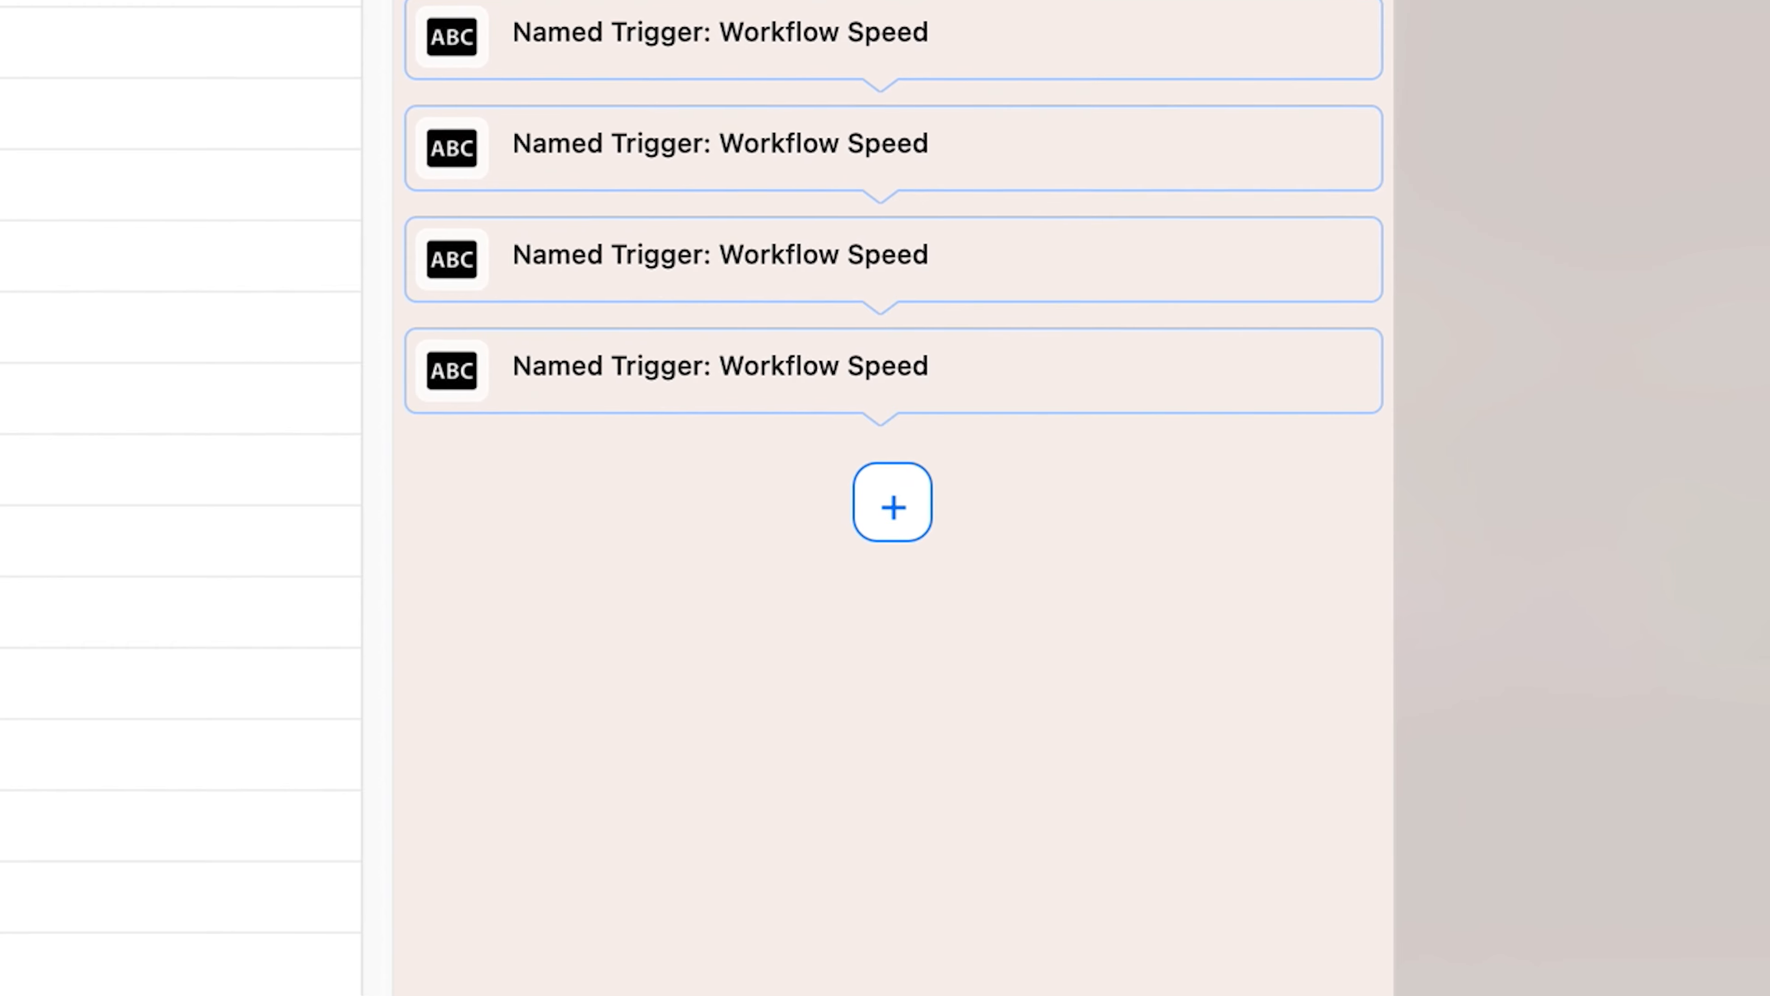
Step: Add a Find/Search Image on Screen & Move Mouse action to the pop-up sound effect sequence
click(895, 505)
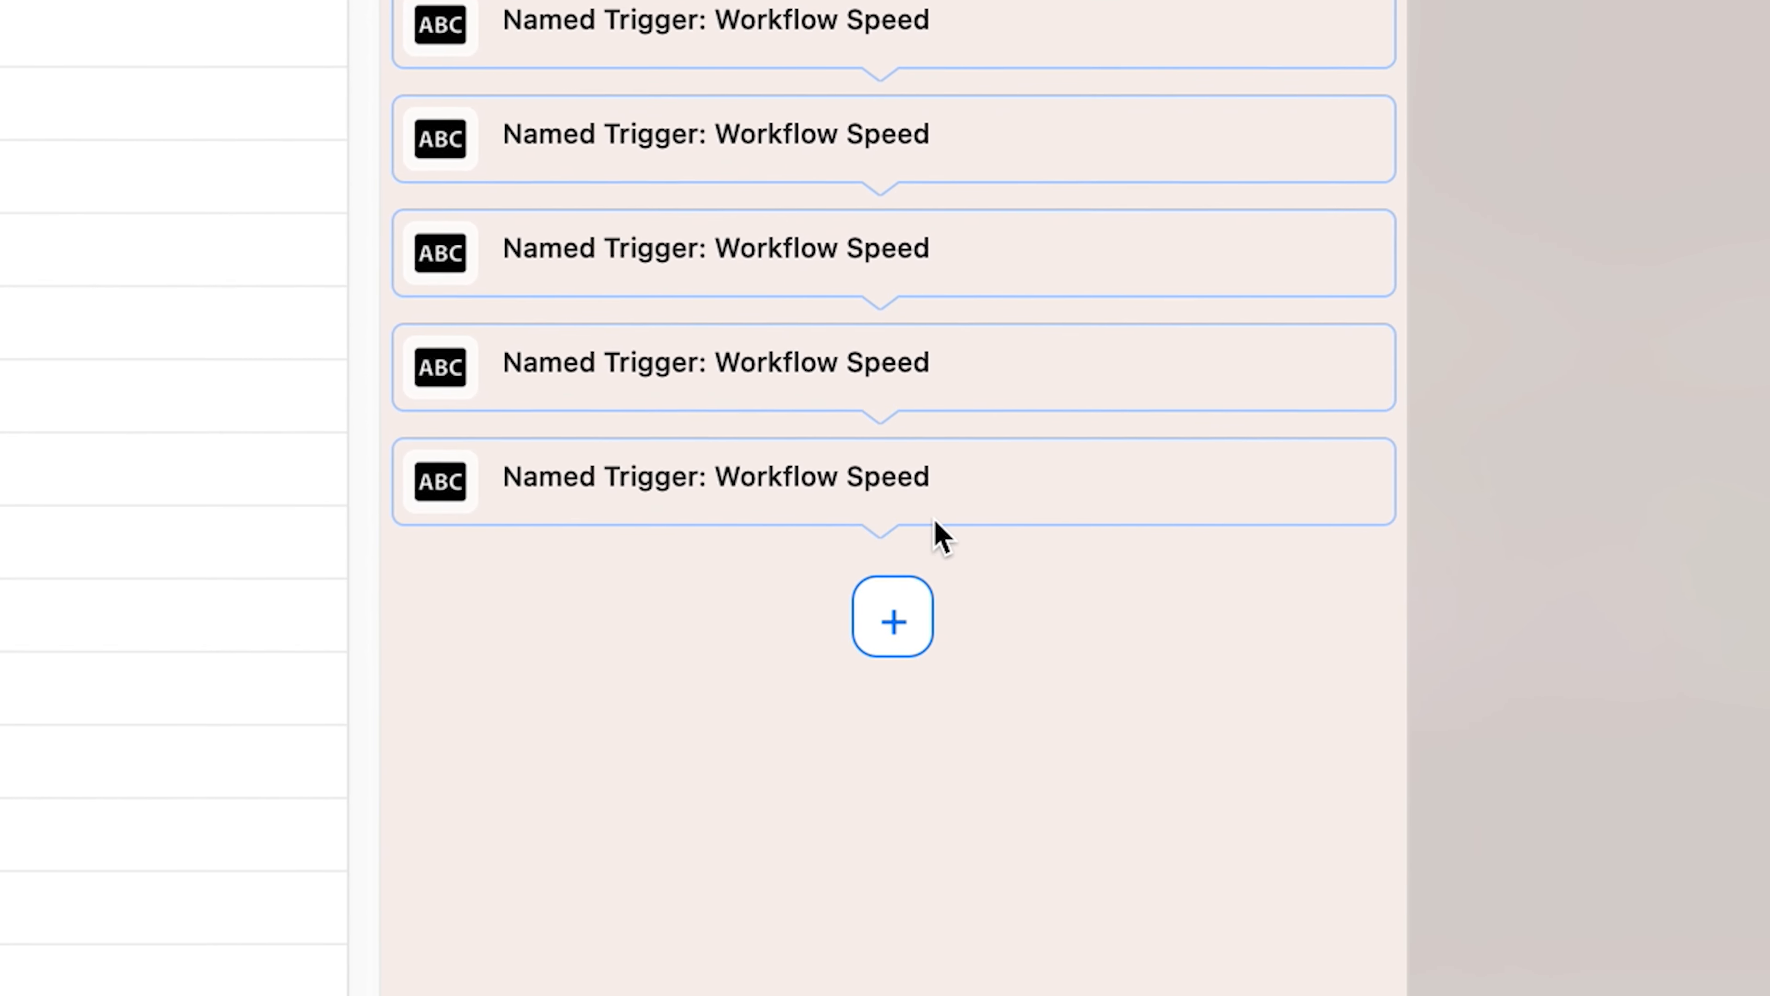
text(find search)
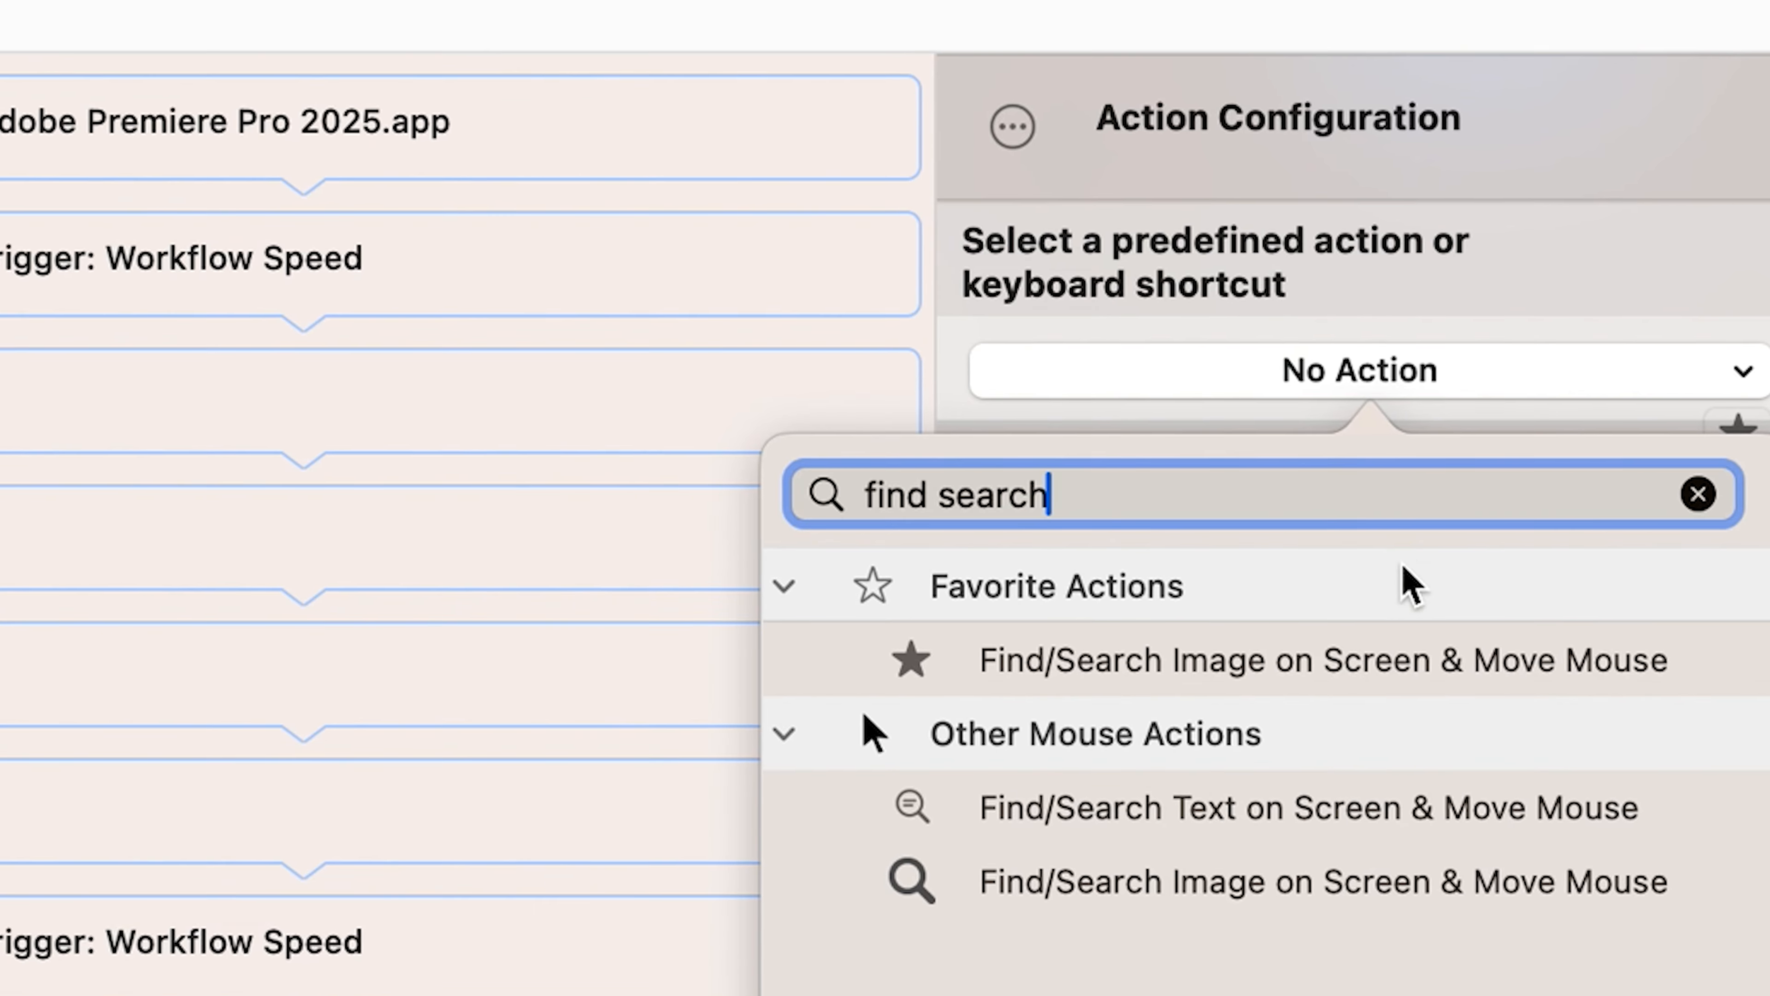
click(1373, 658)
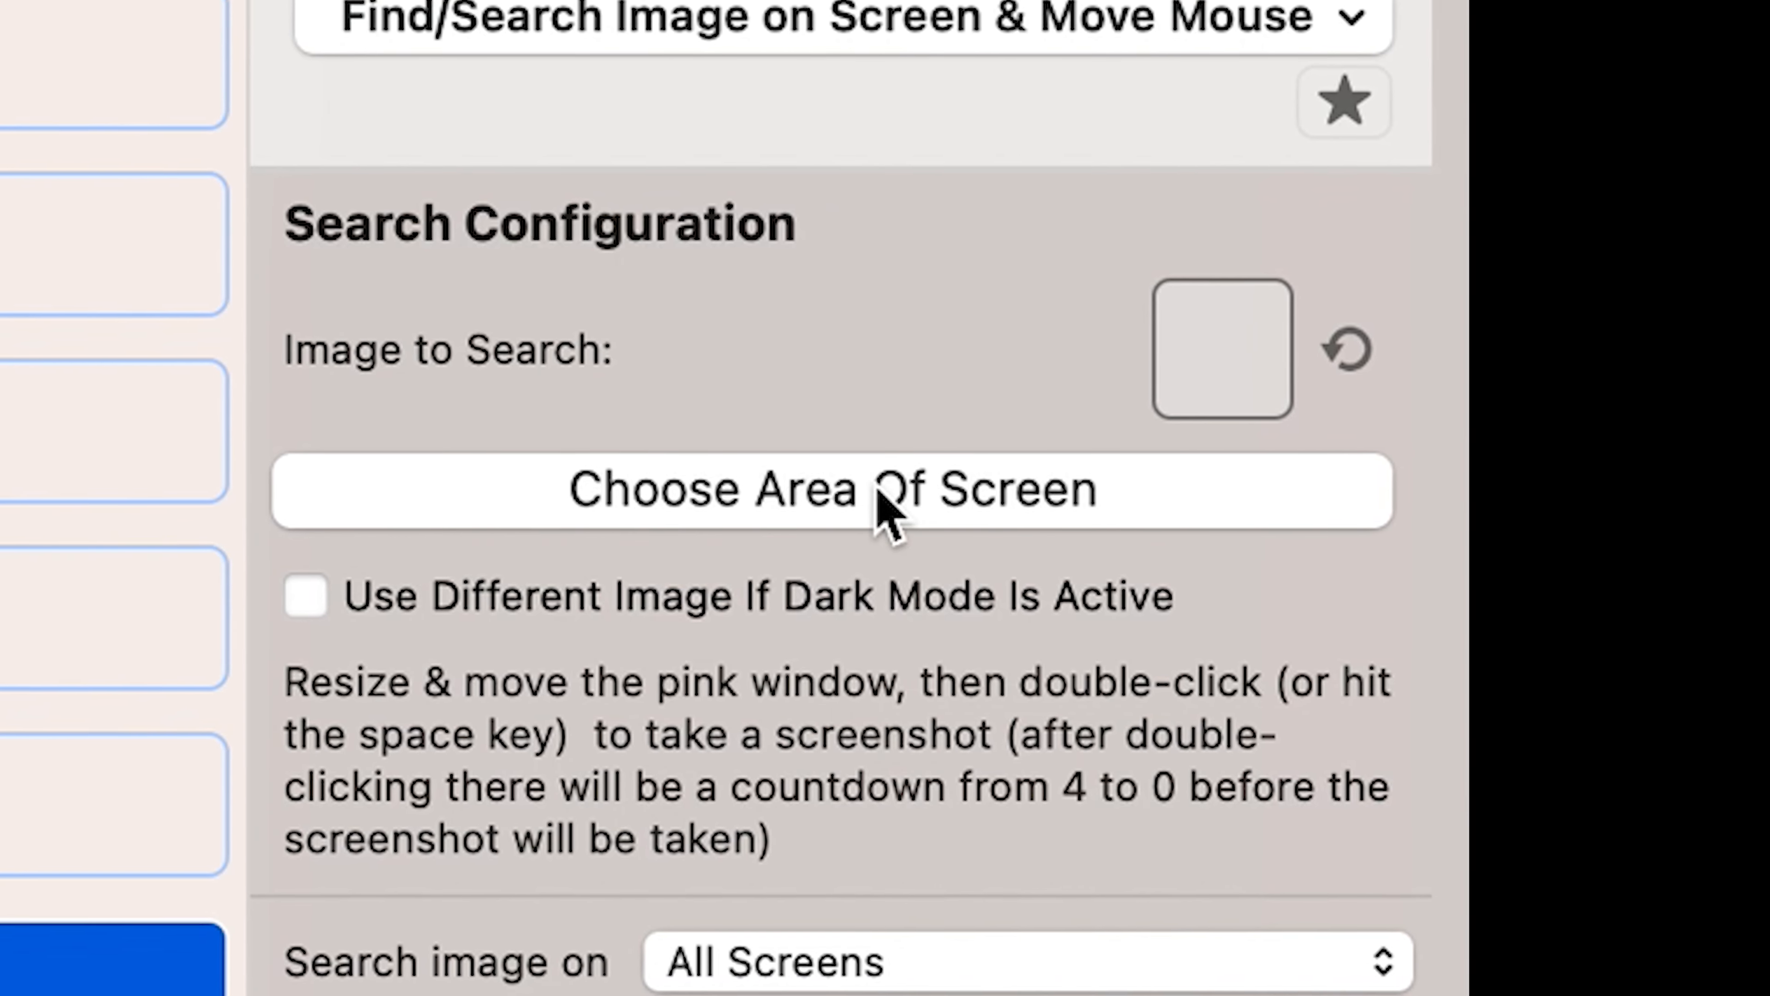
Step: Choose the screen area for the image search by resizing and positioning the capture window over the target
click(488, 491)
drag(1596, 870, 652, 136)
drag(450, 140, 833, 512)
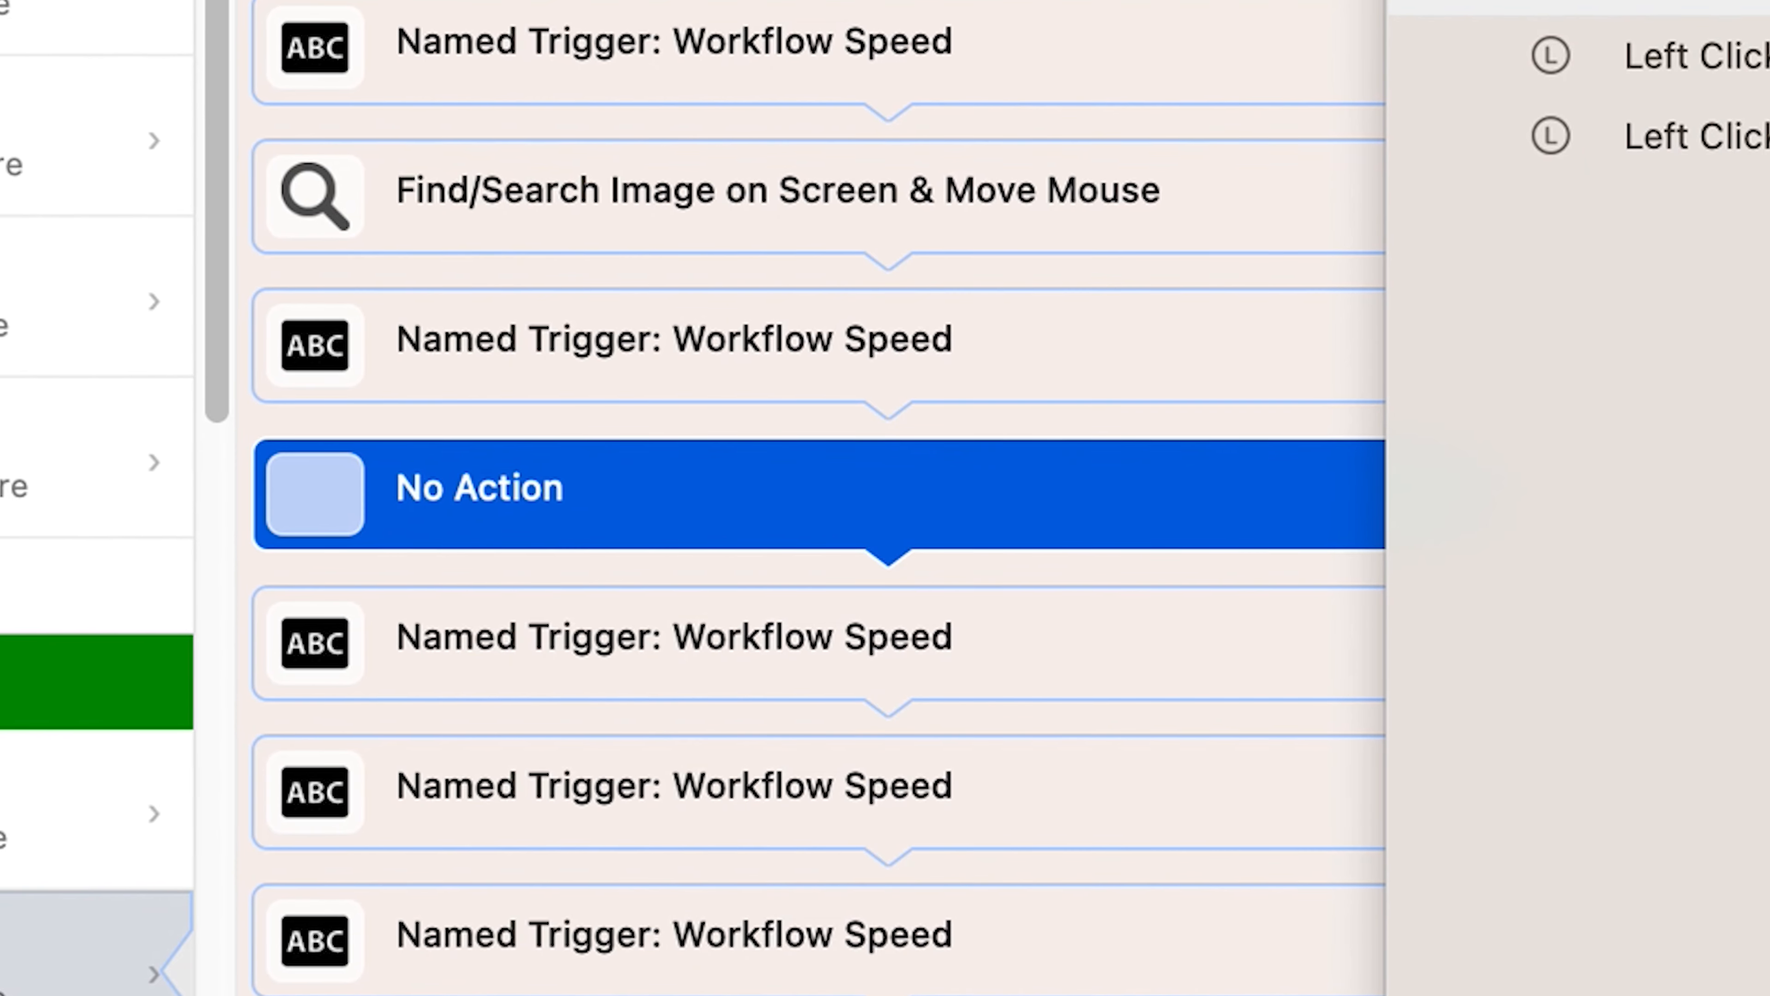
Step: Add a Left Click (At Current Mouse Position) action and a Move Mouse To Position action to the sequence
key(Return)
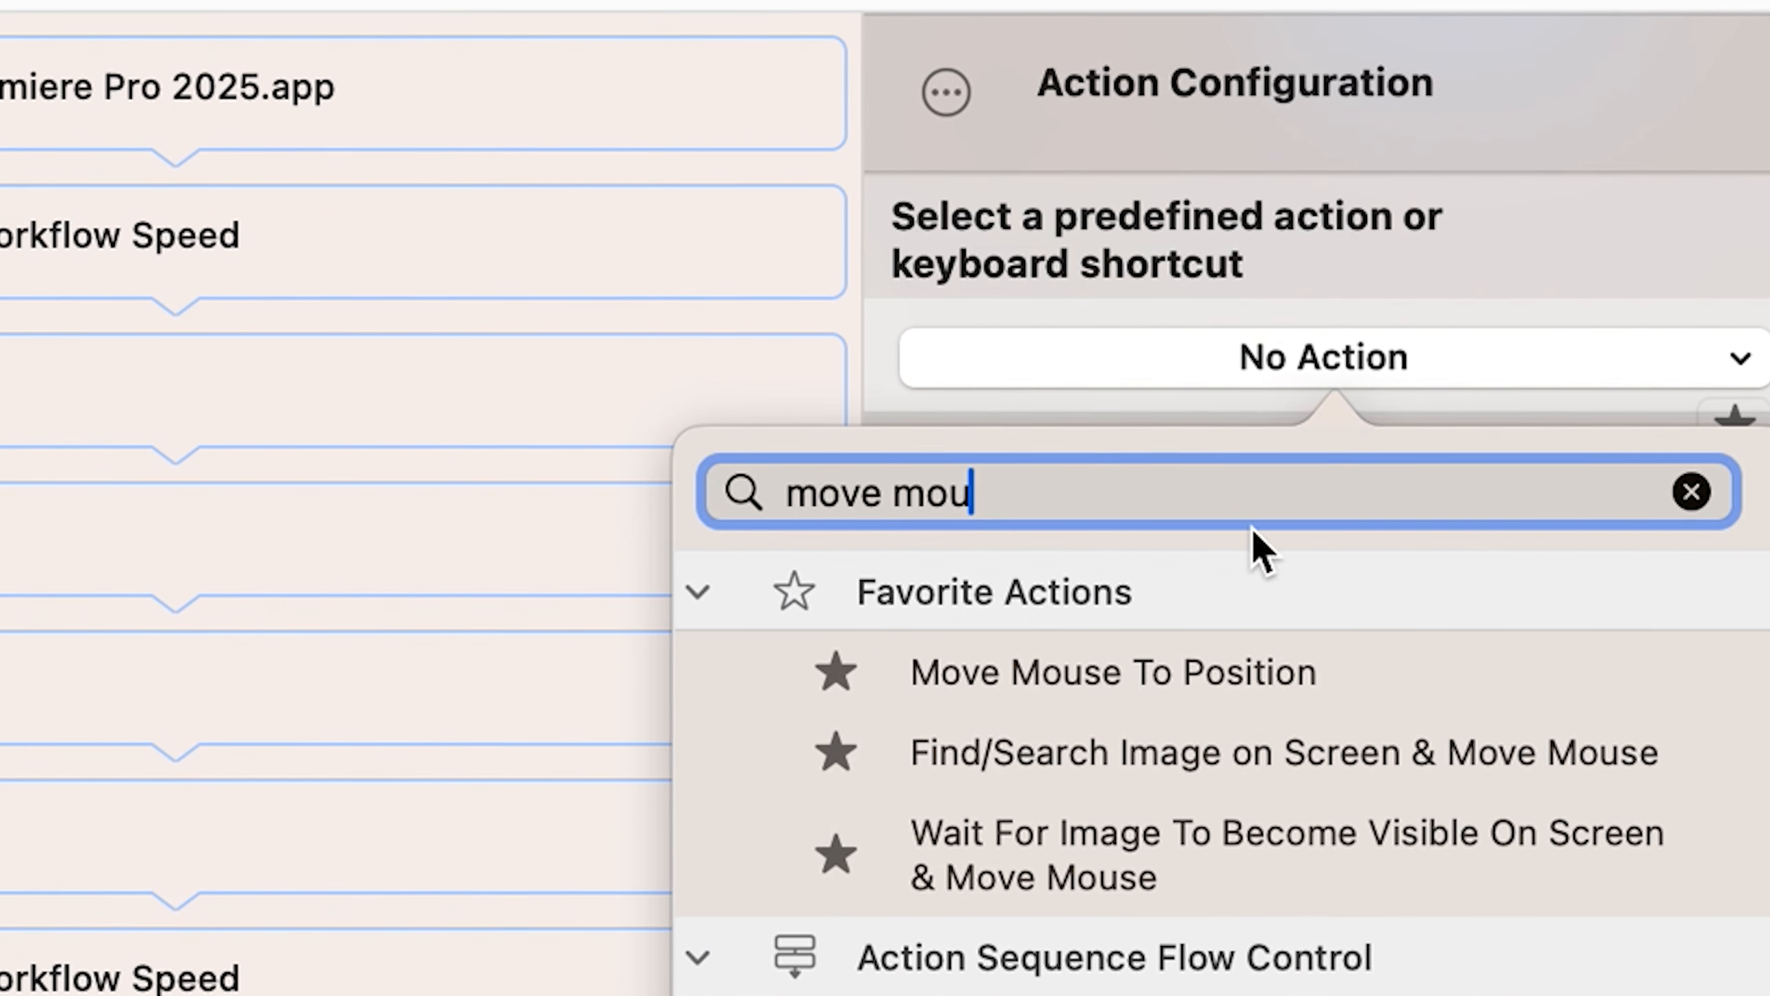
click(1237, 680)
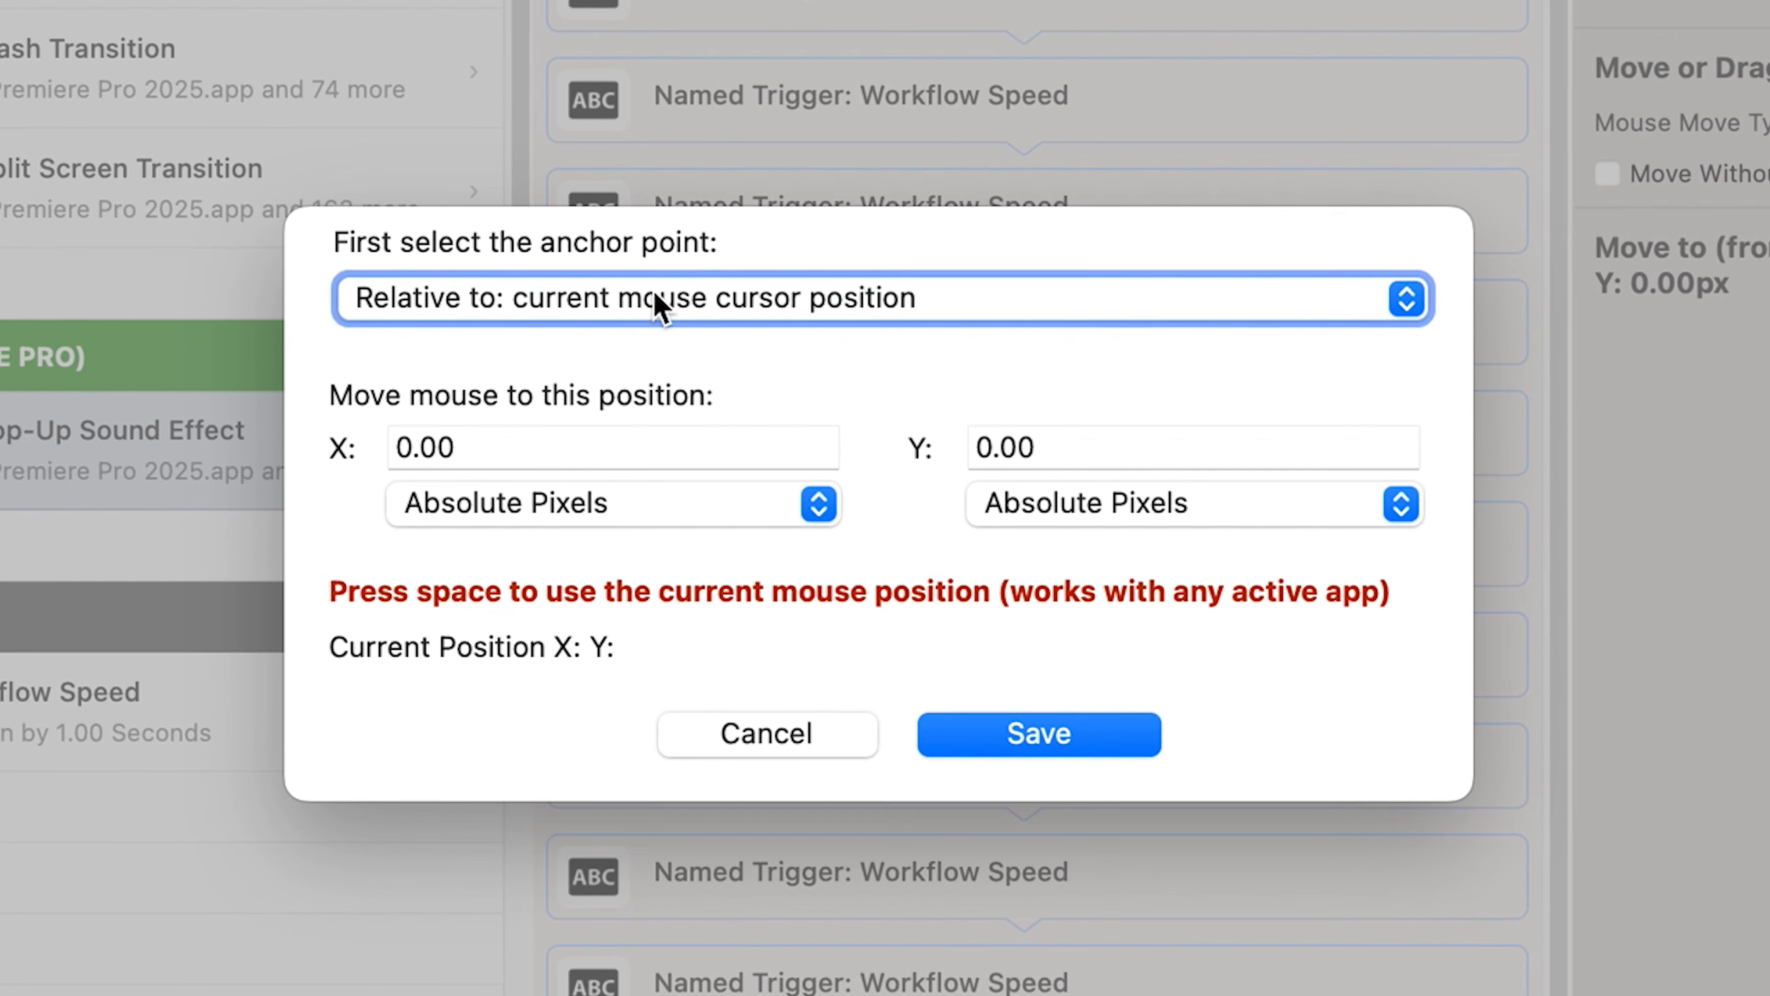
Step: Set the mouse move to X 15 and Y 60 absolute pixels relative to the current mouse cursor position and save it
click(486, 444)
text(15)
key(Tab)
text(6)
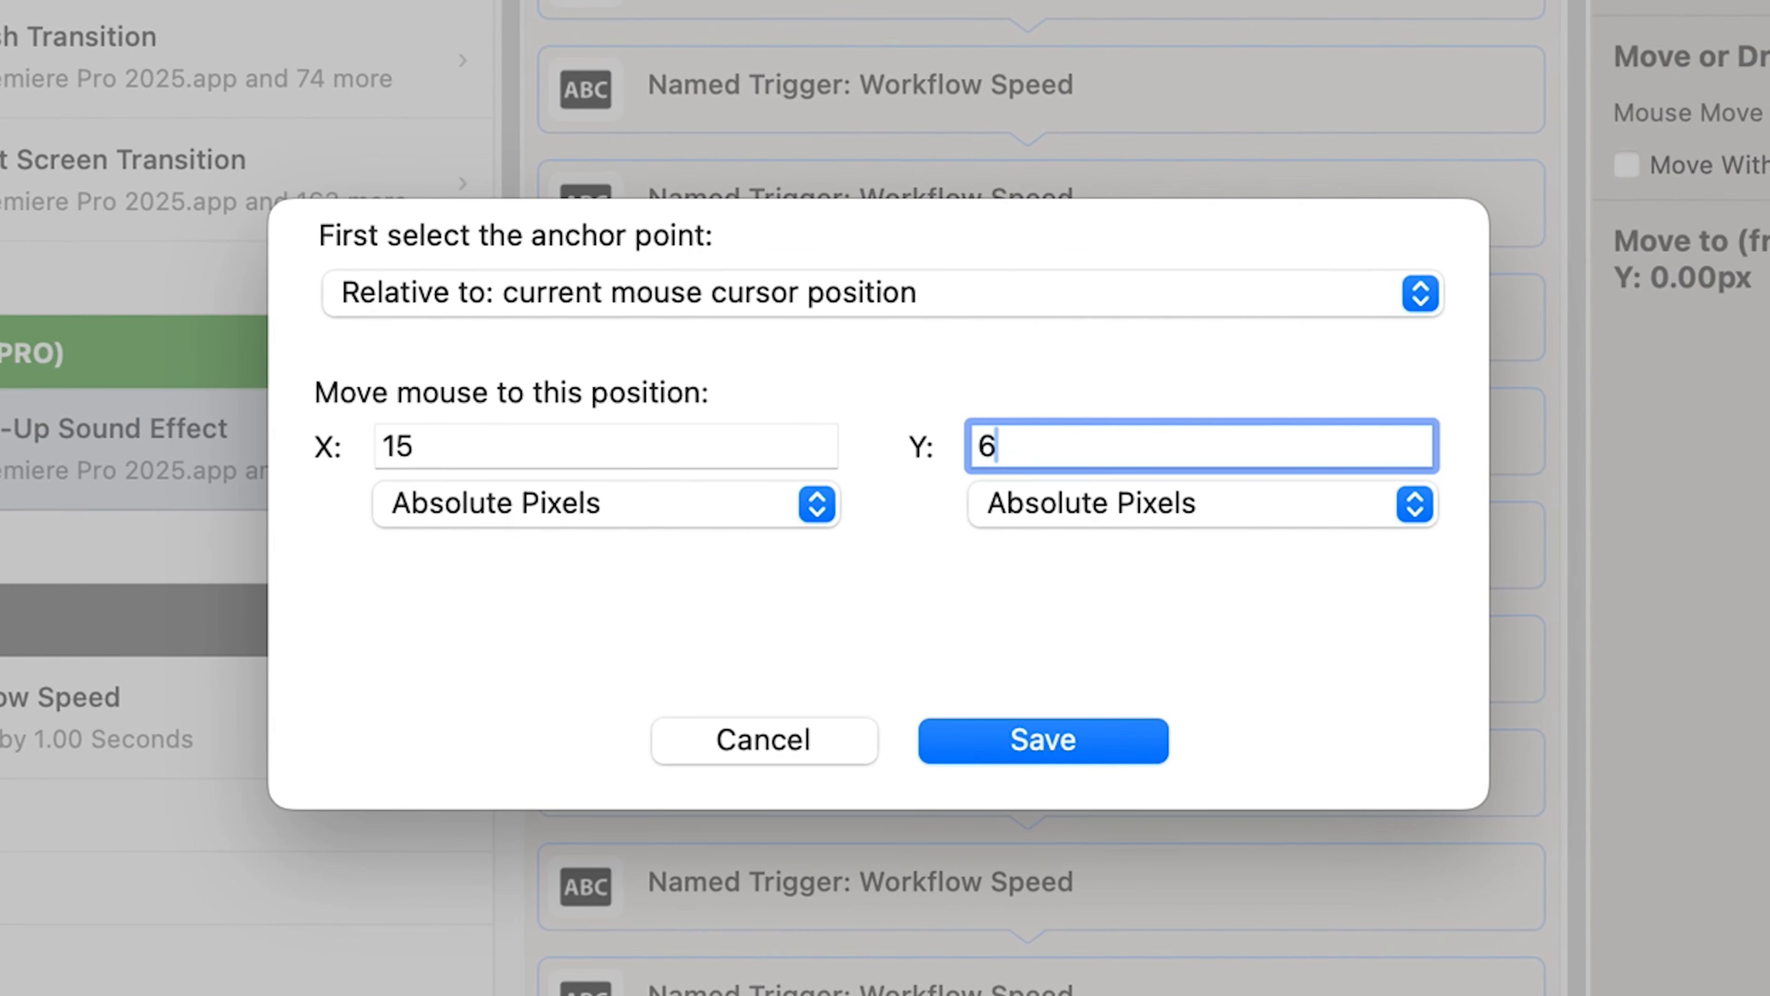
text(0)
key(Tab)
key(Tab)
key(Tab)
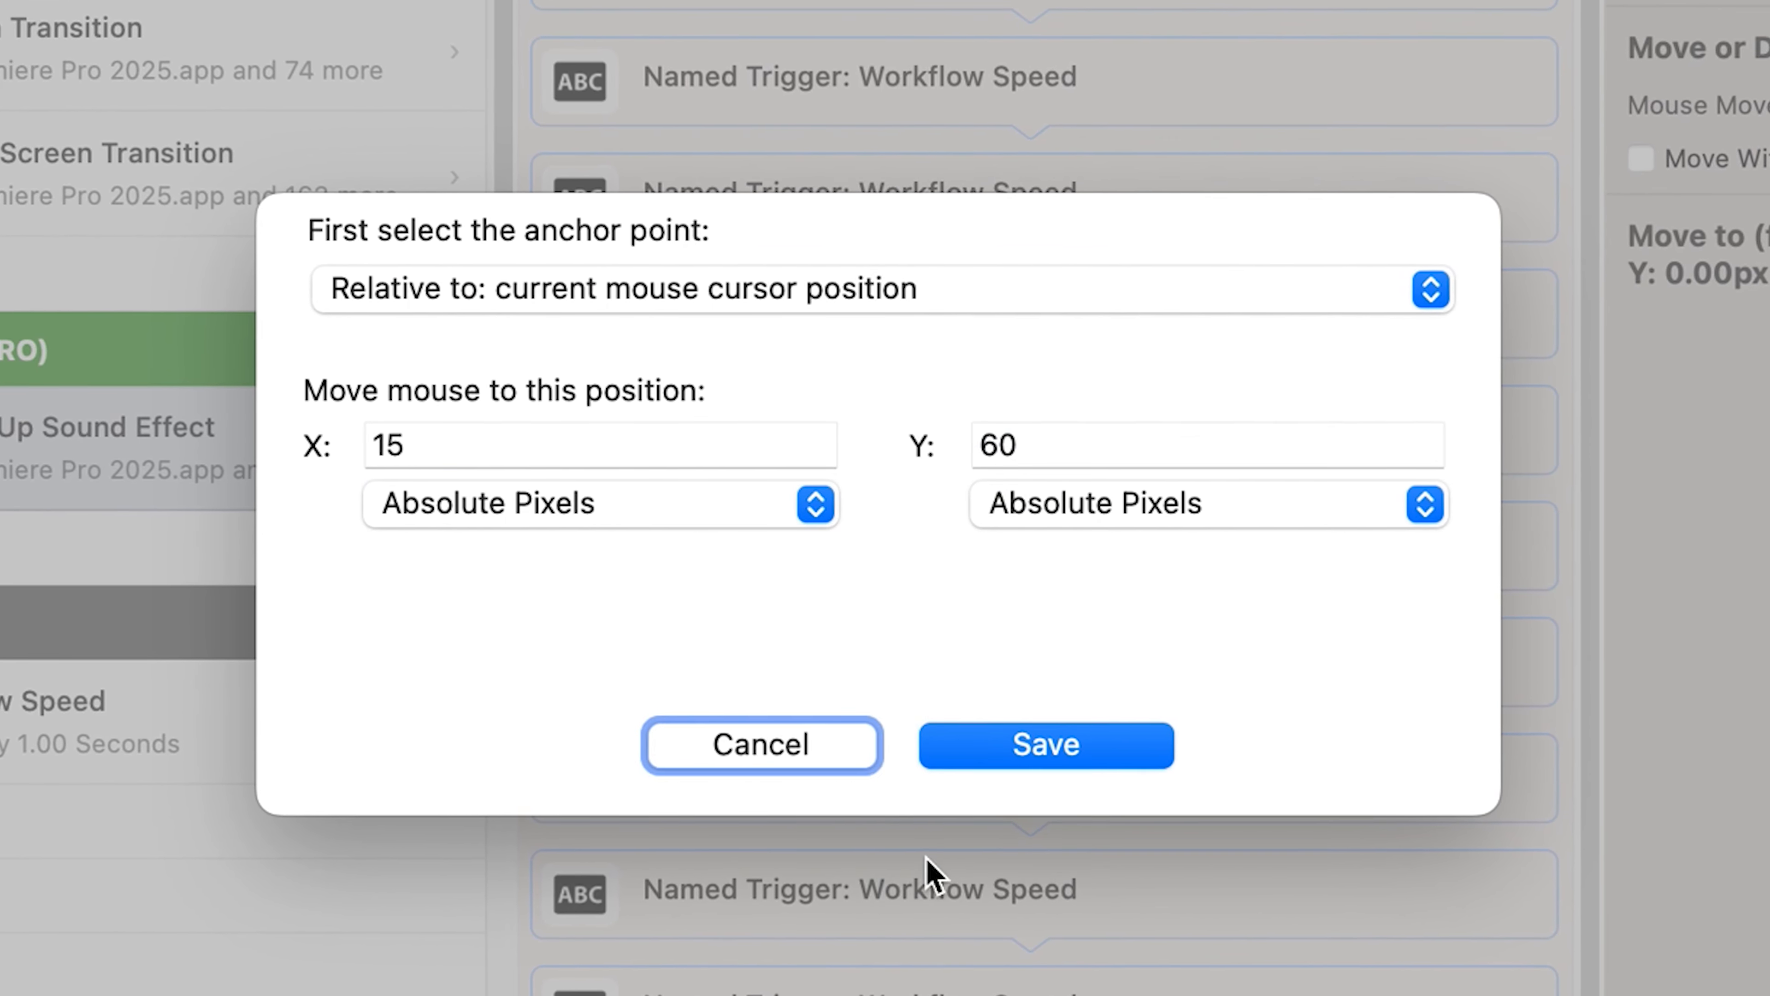
click(1092, 757)
Step: Set the relative mouse move's animation duration to 0,5 and add a Left Click (At Current Mouse Position) action below it
click(1486, 516)
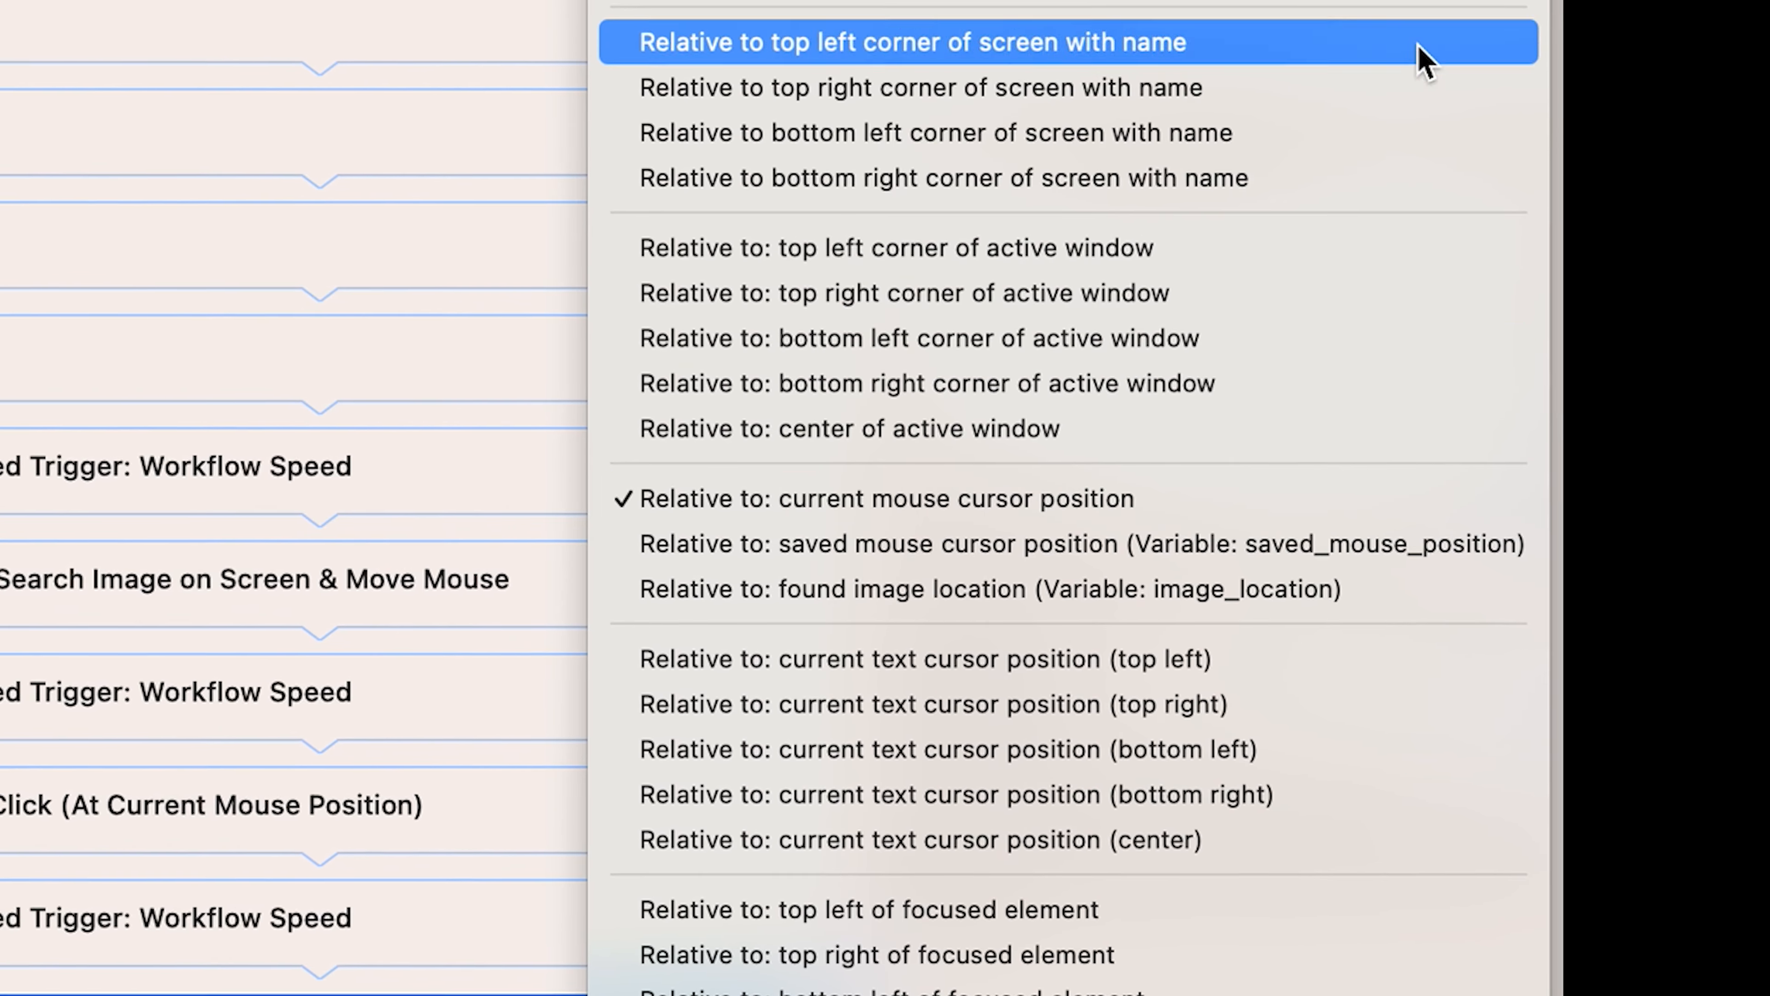
click(967, 512)
click(1453, 581)
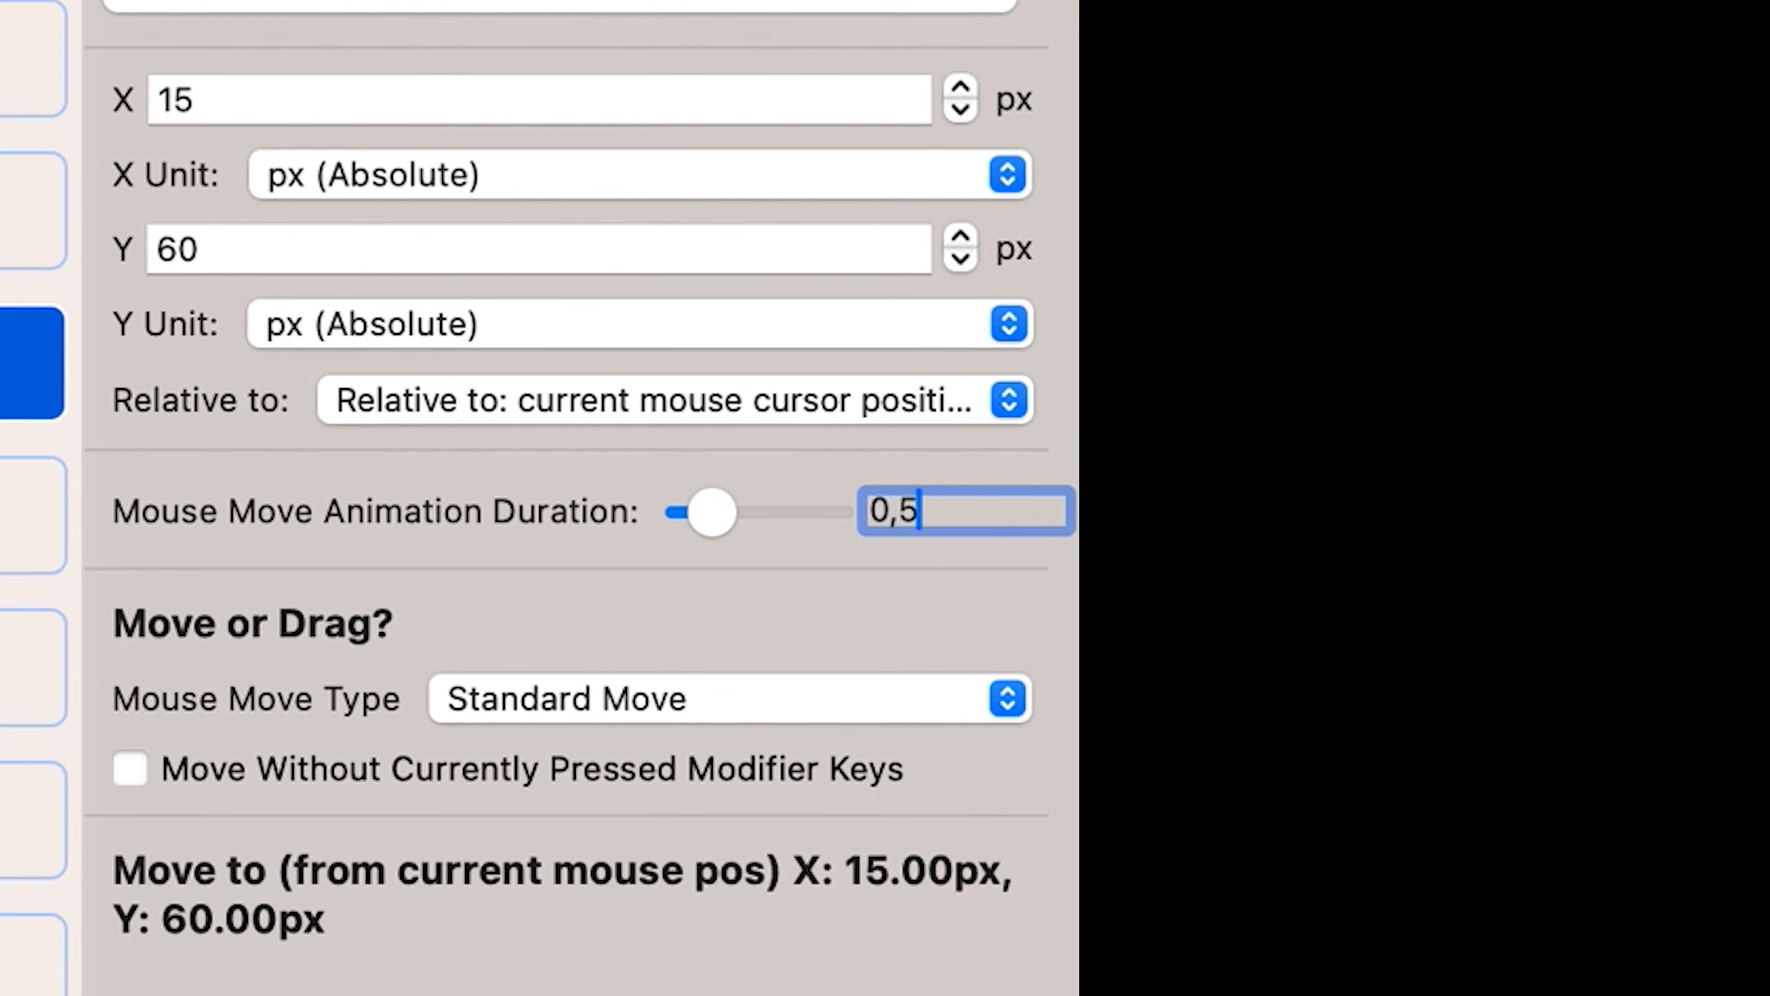
click(514, 490)
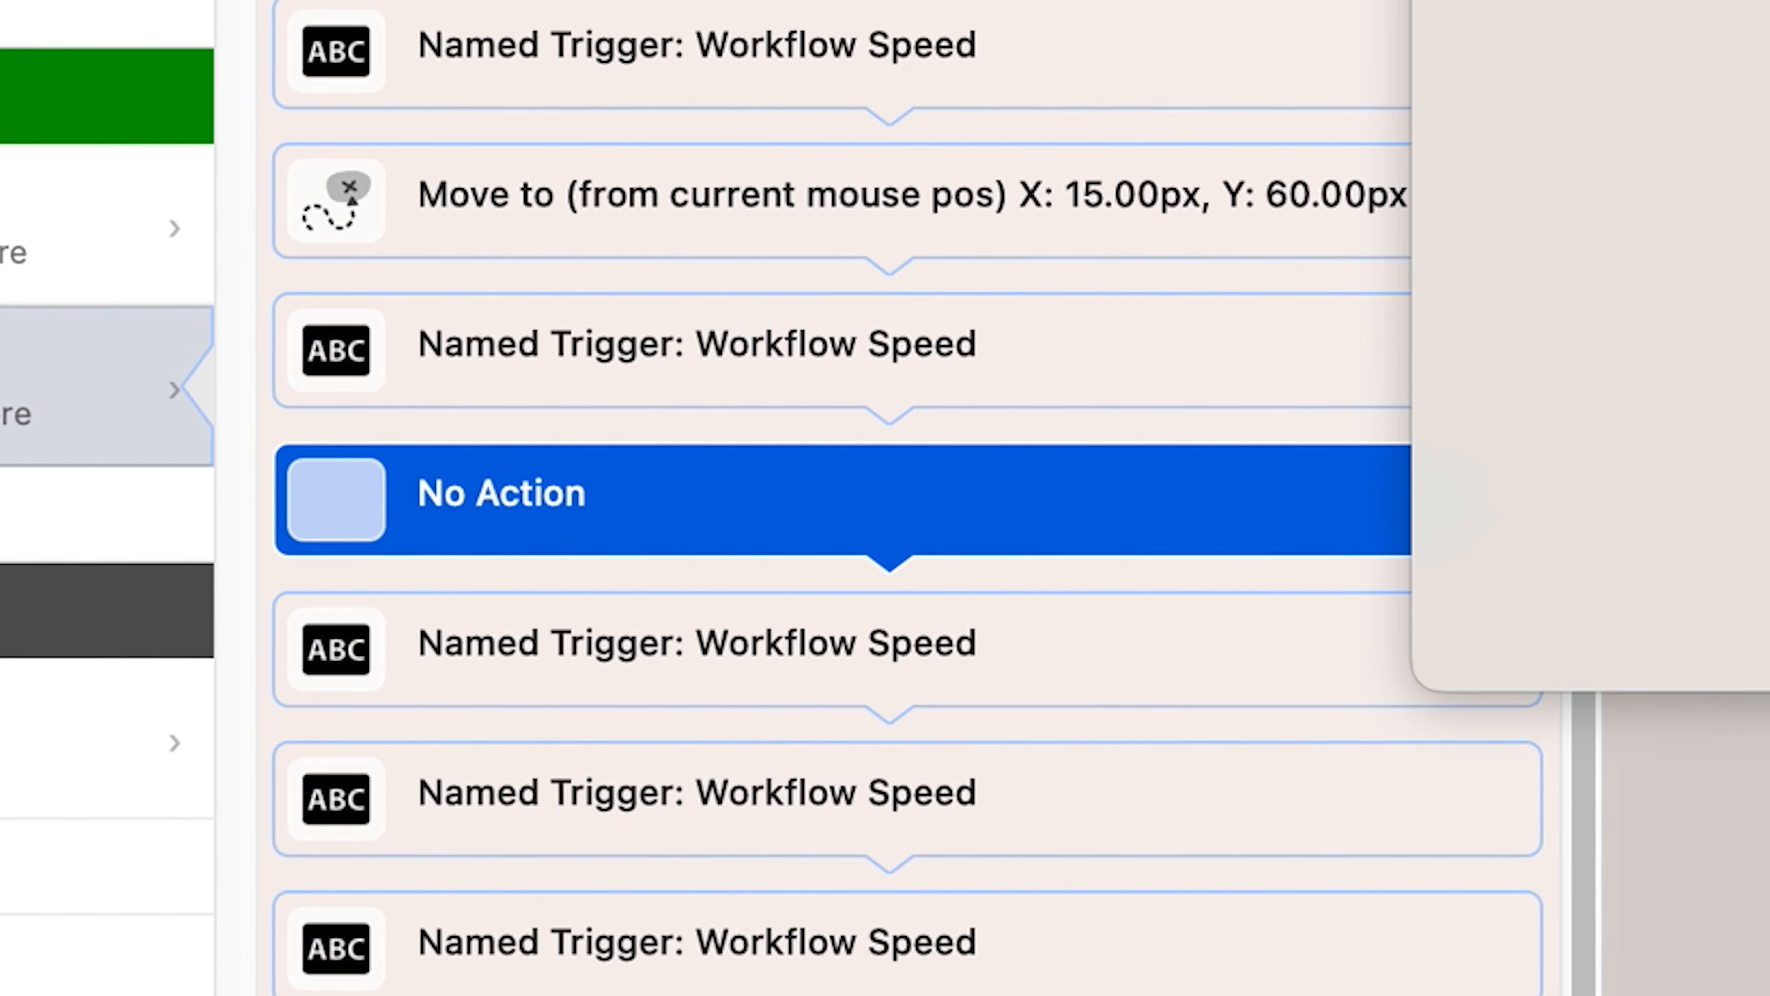
key(Return)
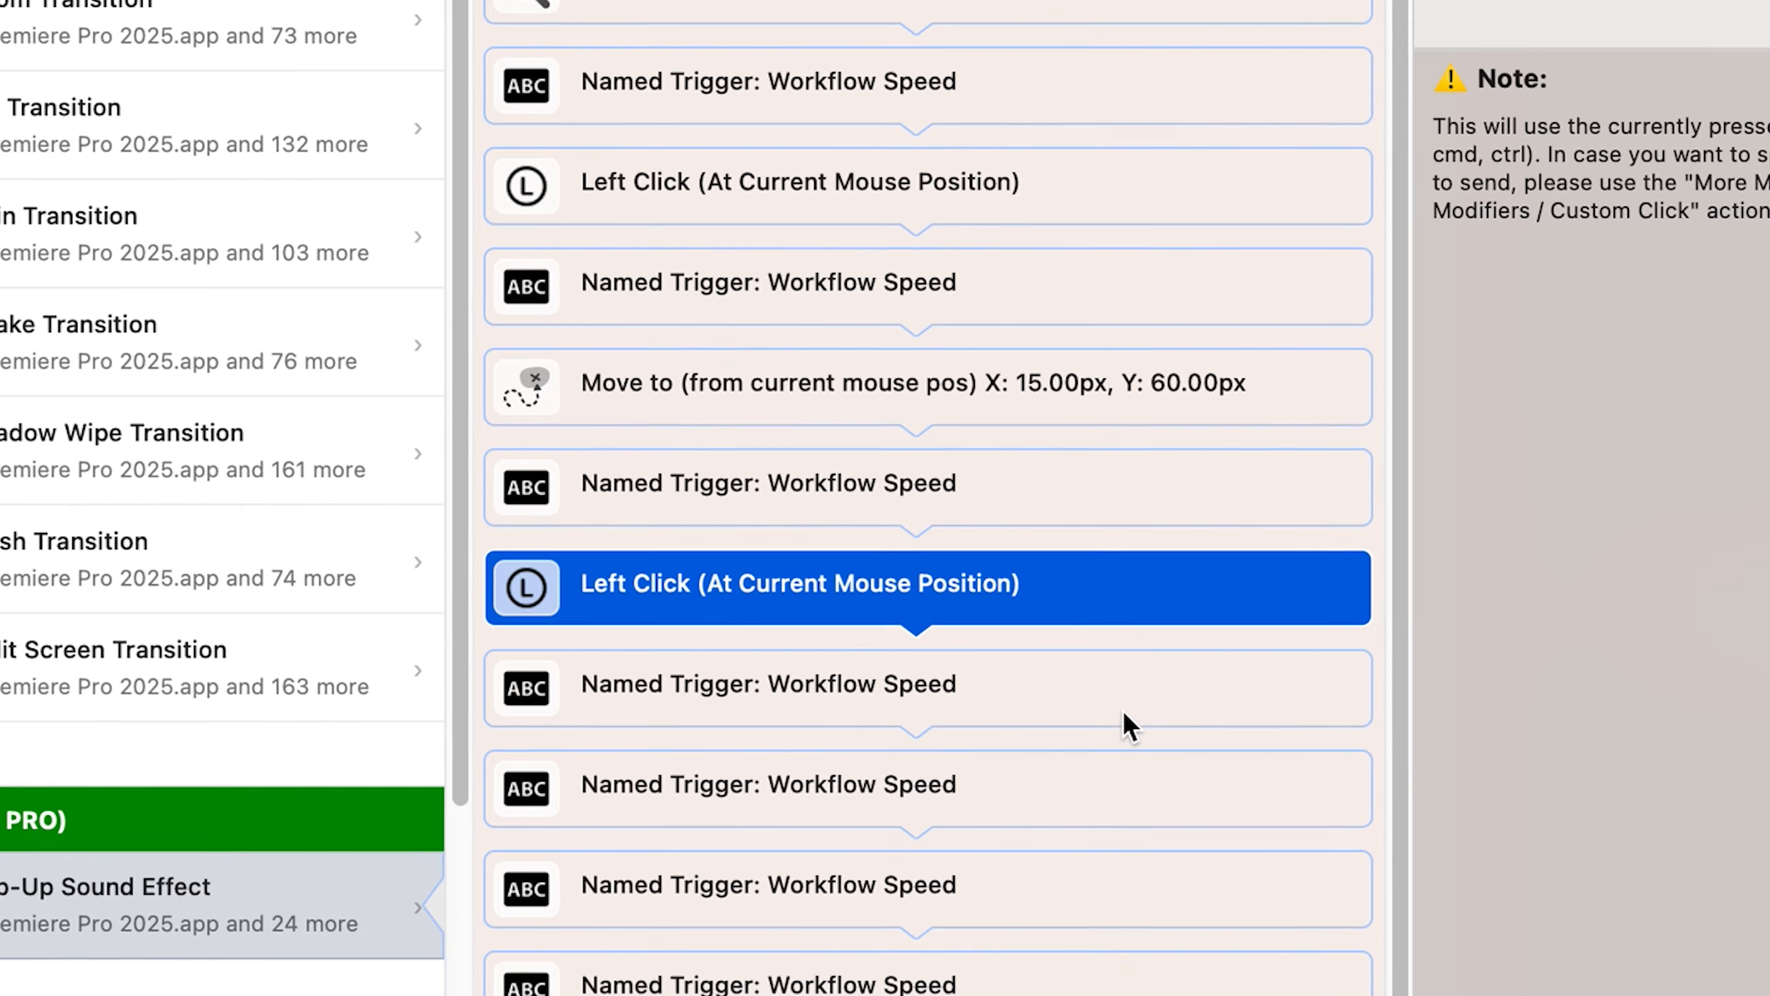
Step: Paste four more Workflow Speed named trigger actions at the end of the sound effect sequence
click(1114, 882)
key(super+n)
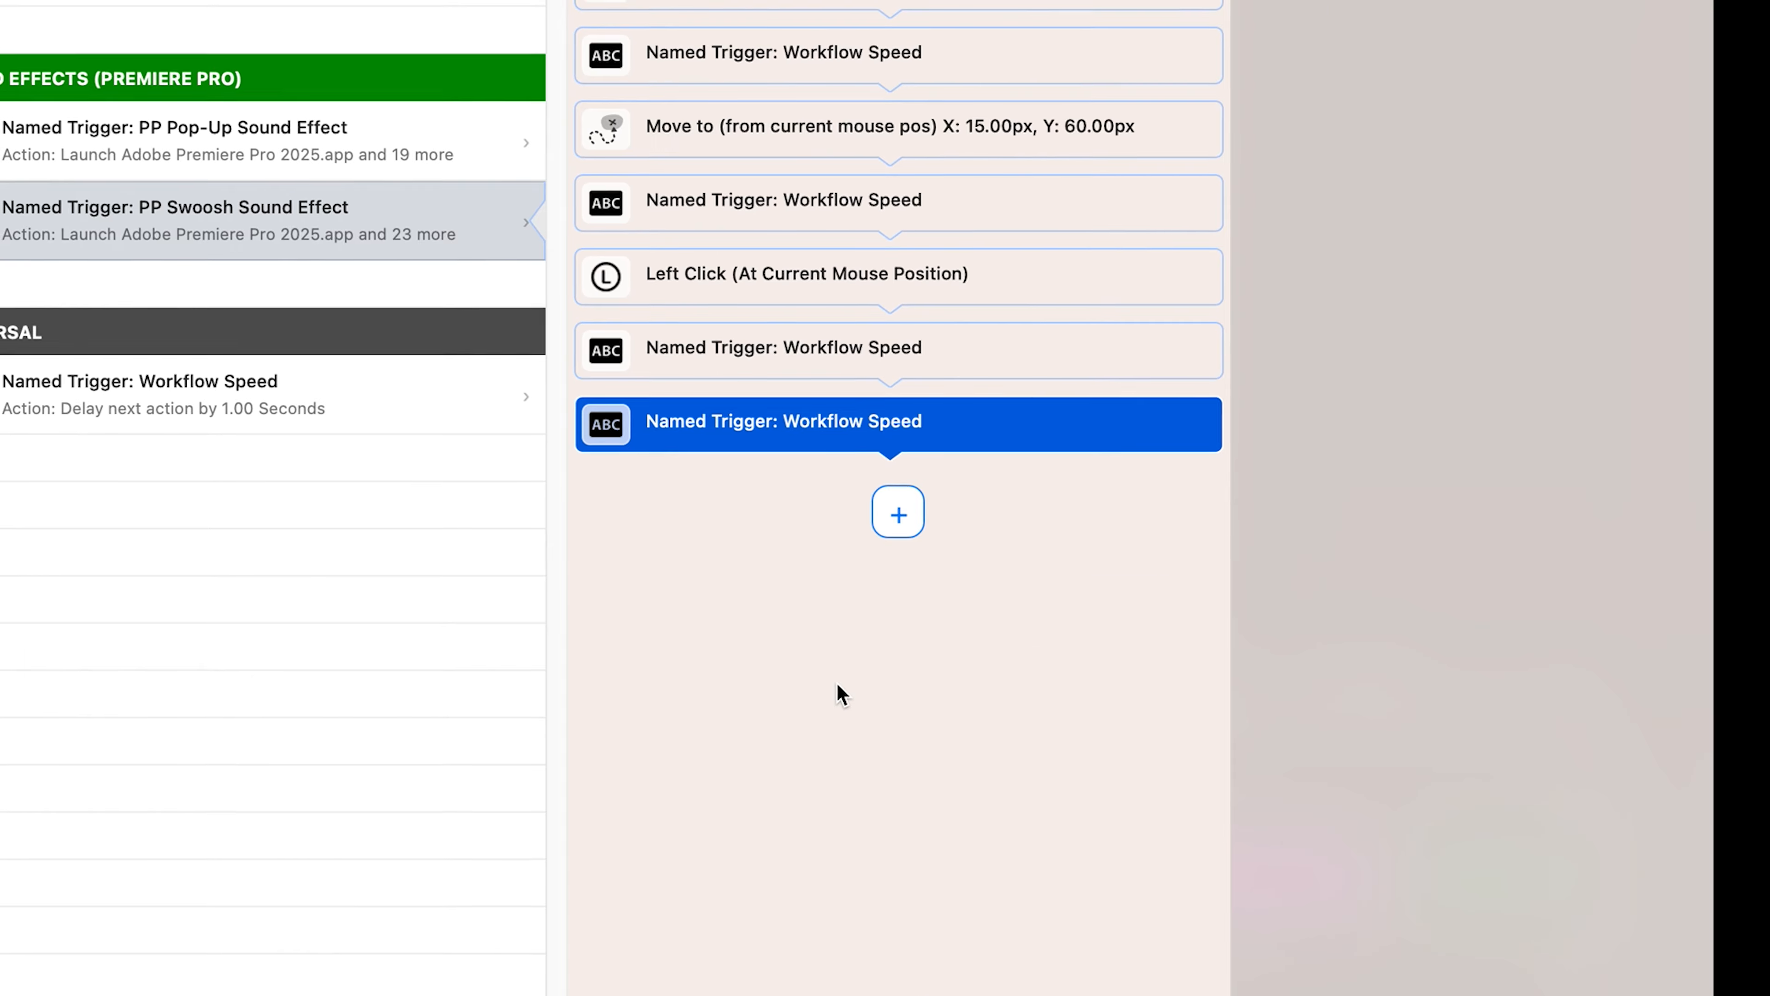
key(super+v)
key(super+v)
key(super+v)
key(super+v)
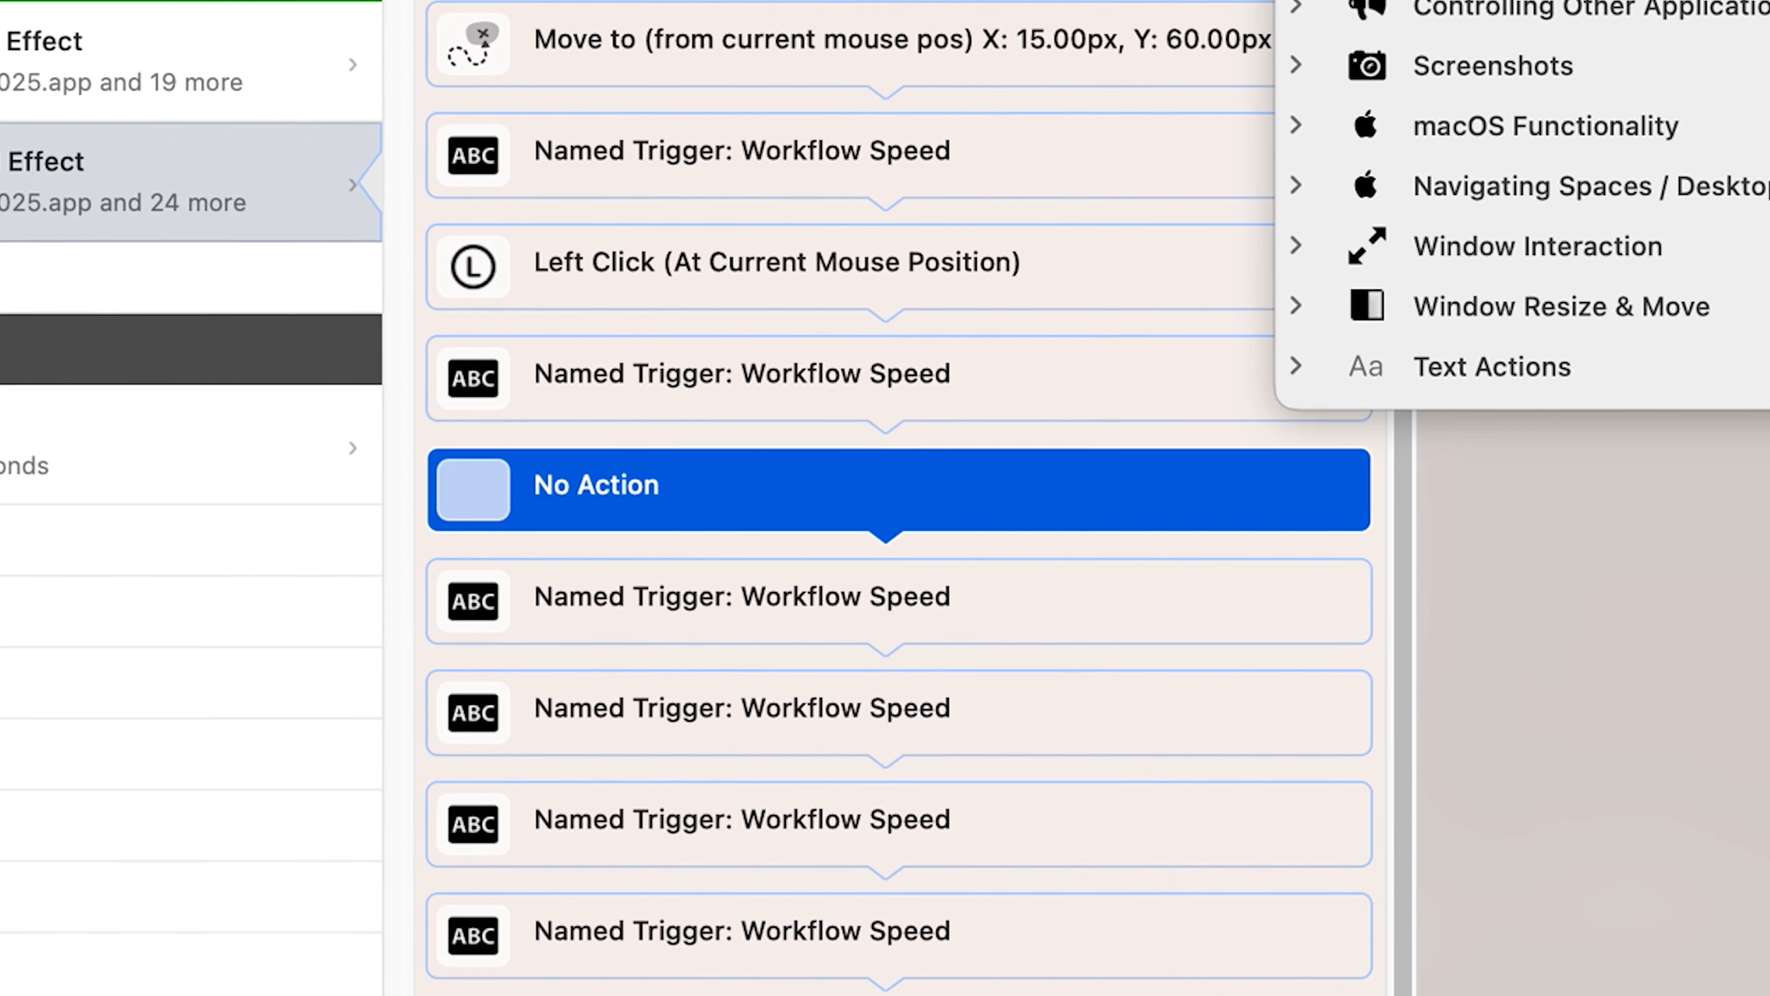
Step: Add a ⌘A shortcut action and an Insert / Type / Paste Custom Text action containing Single Tap 06
key(super+a)
click(1108, 635)
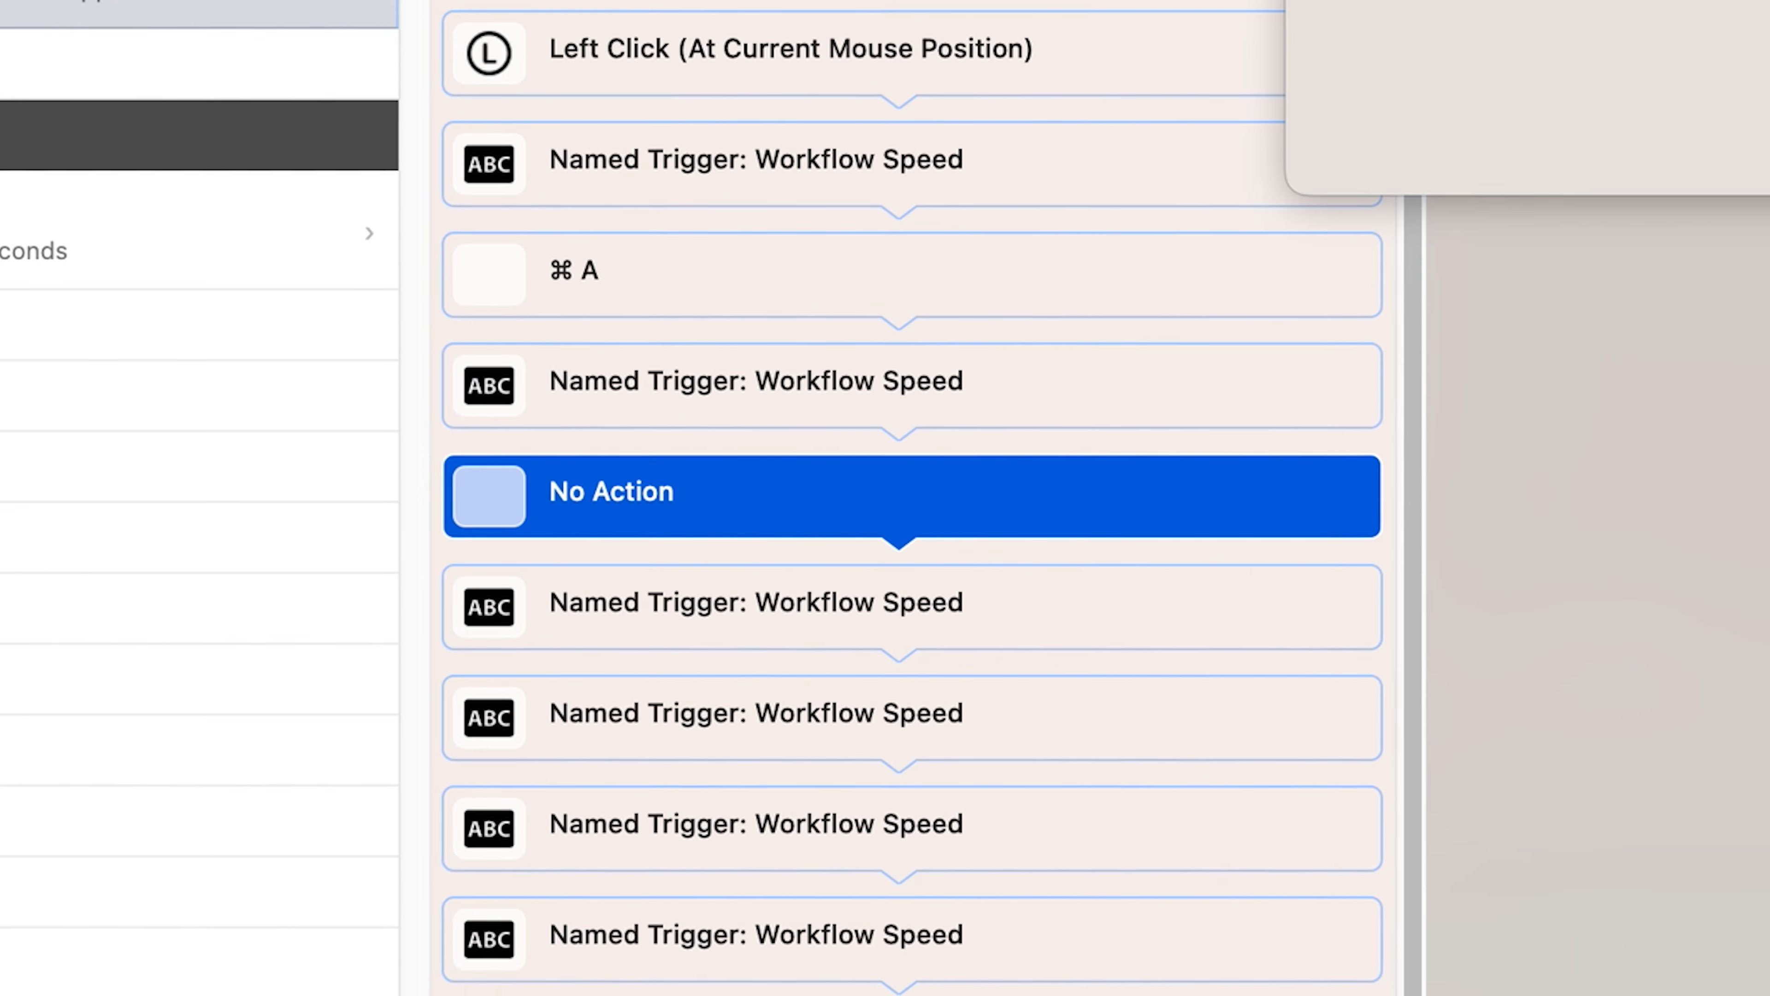
key(Return)
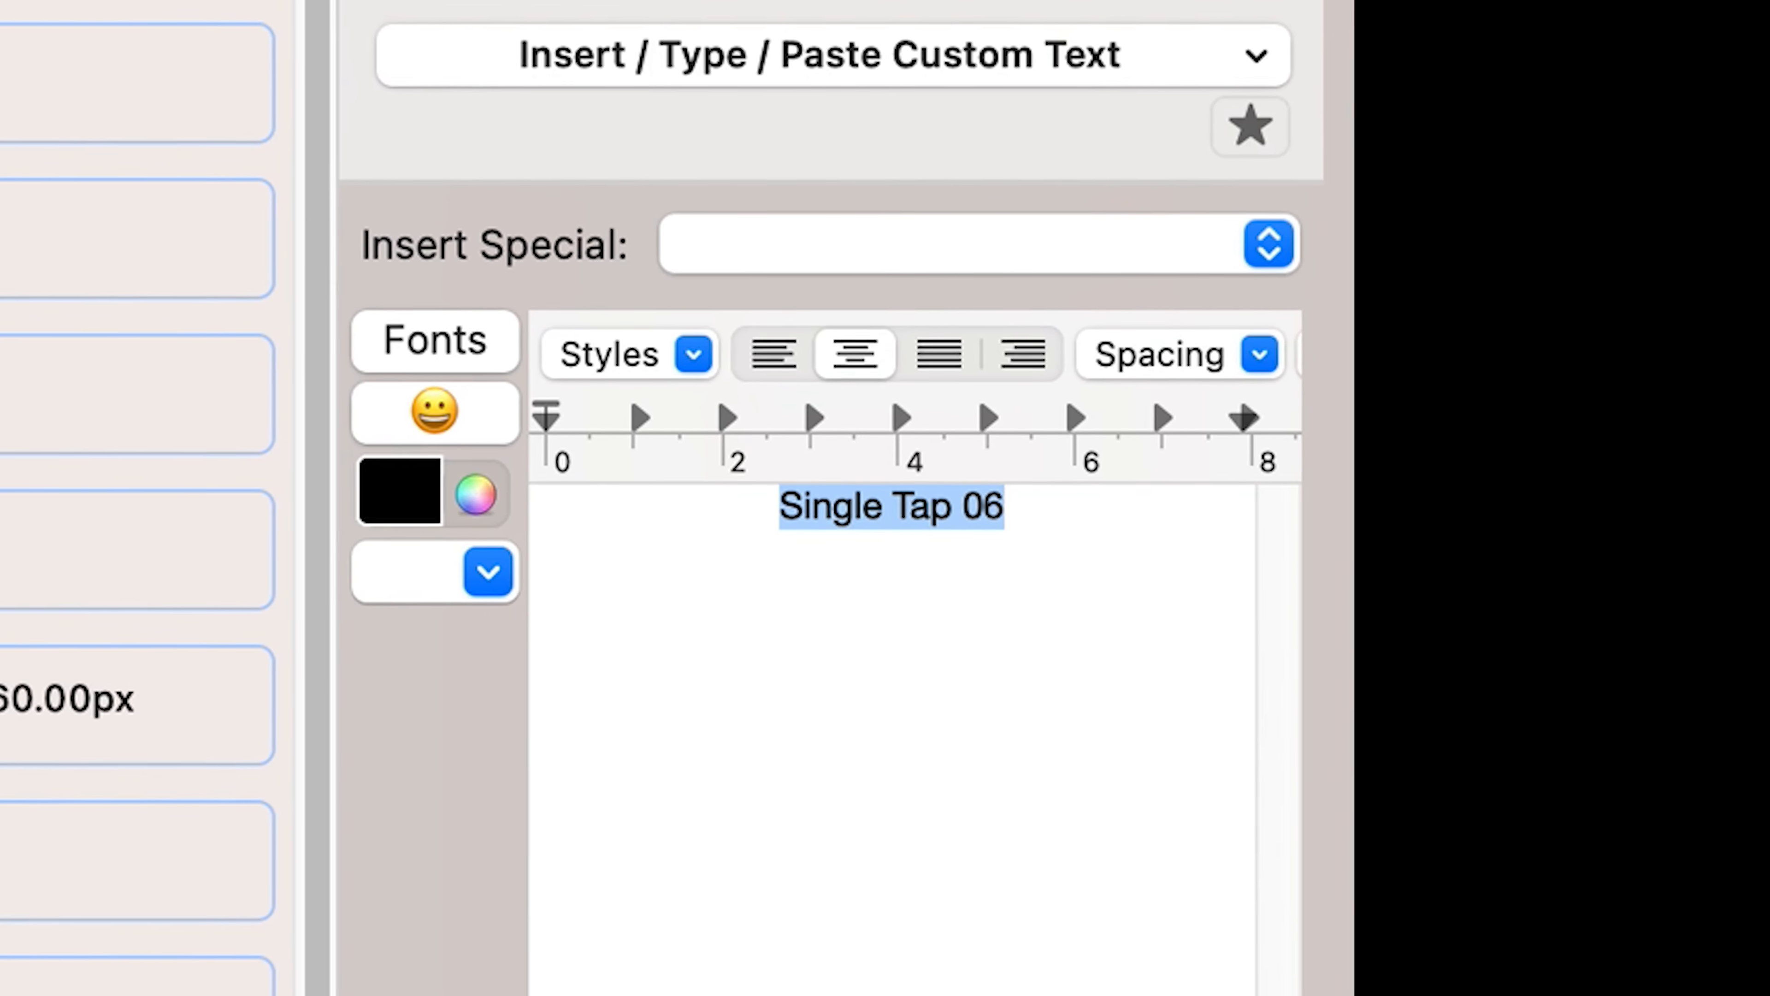
key(Right)
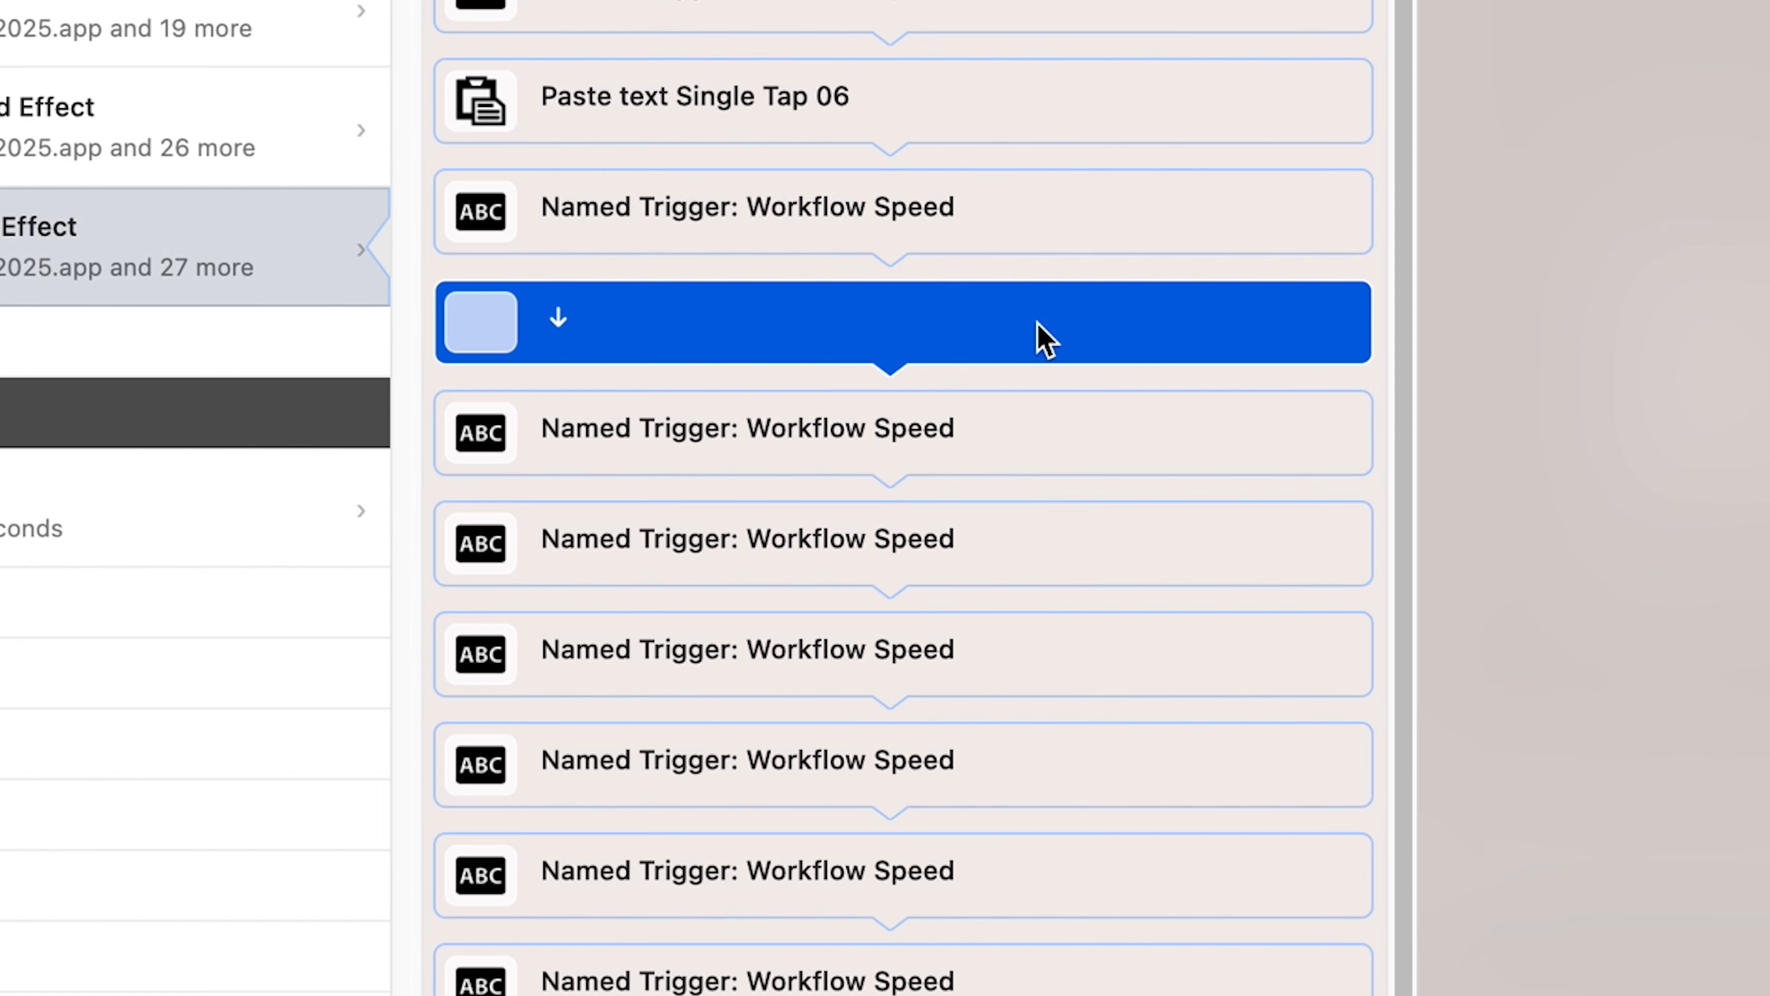
Step: Duplicate the down-arrow action three times for four in a row, and add a Return key action to finish the sequence
key(super+d)
key(super+d)
key(super+d)
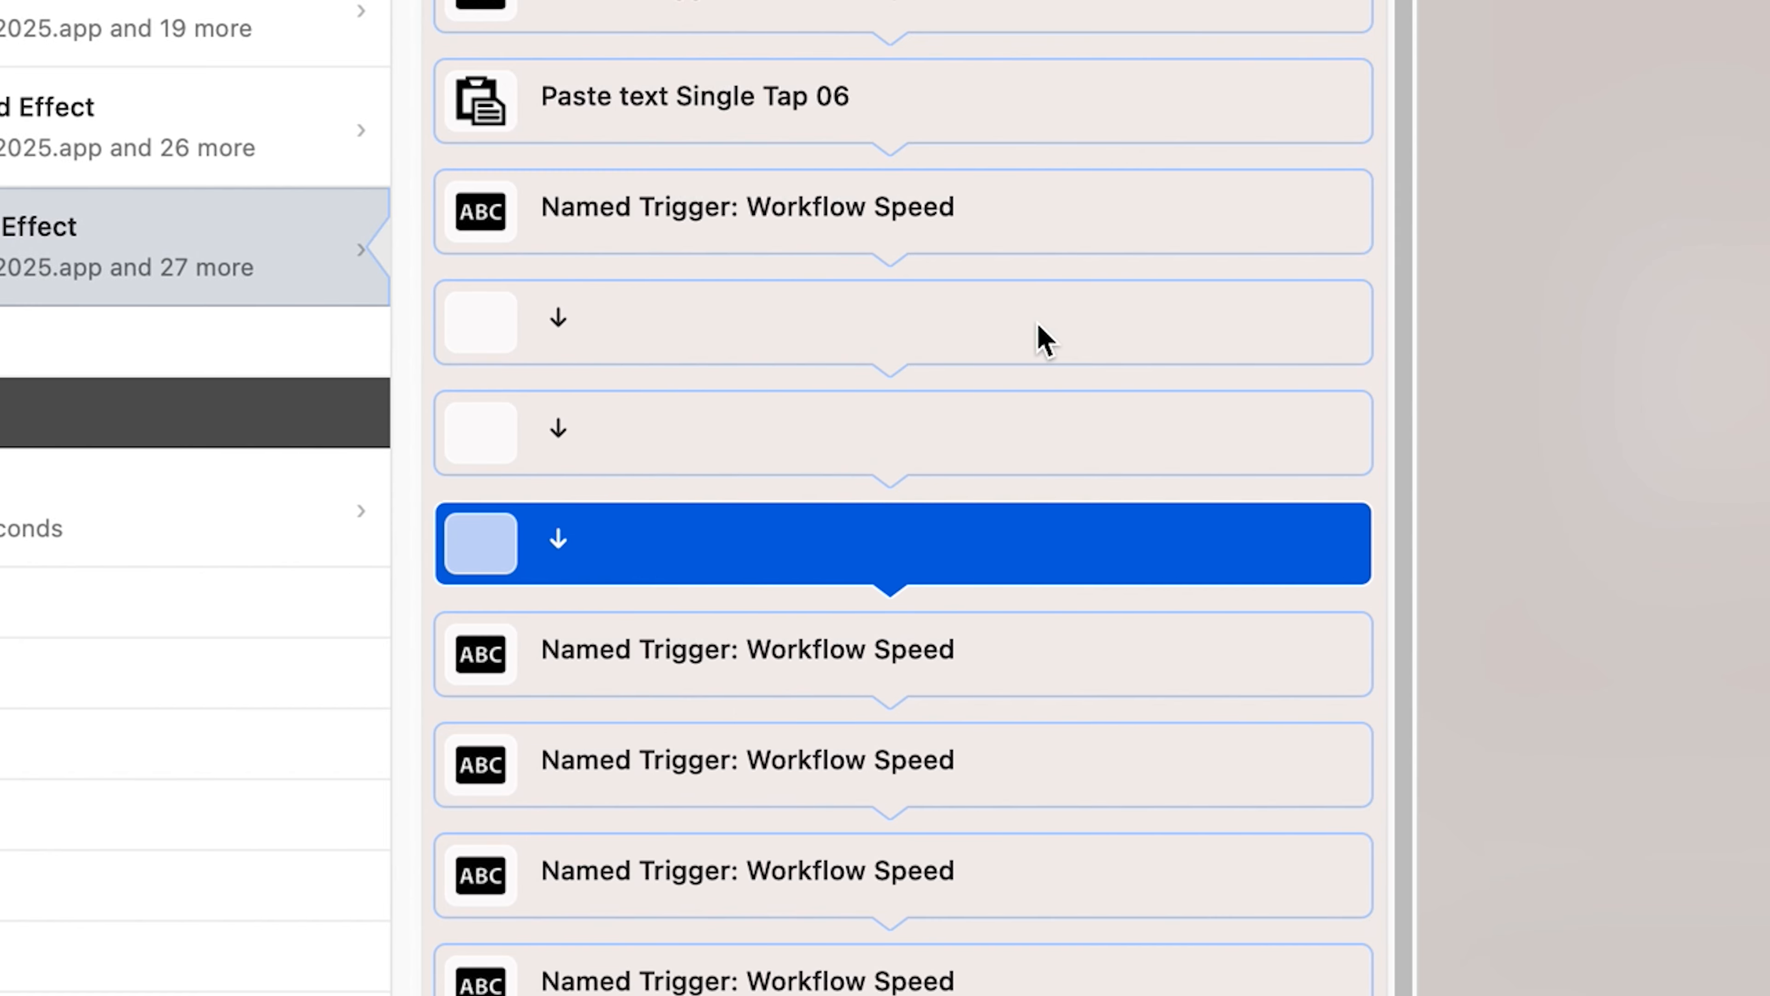
key(super+n)
key(Return)
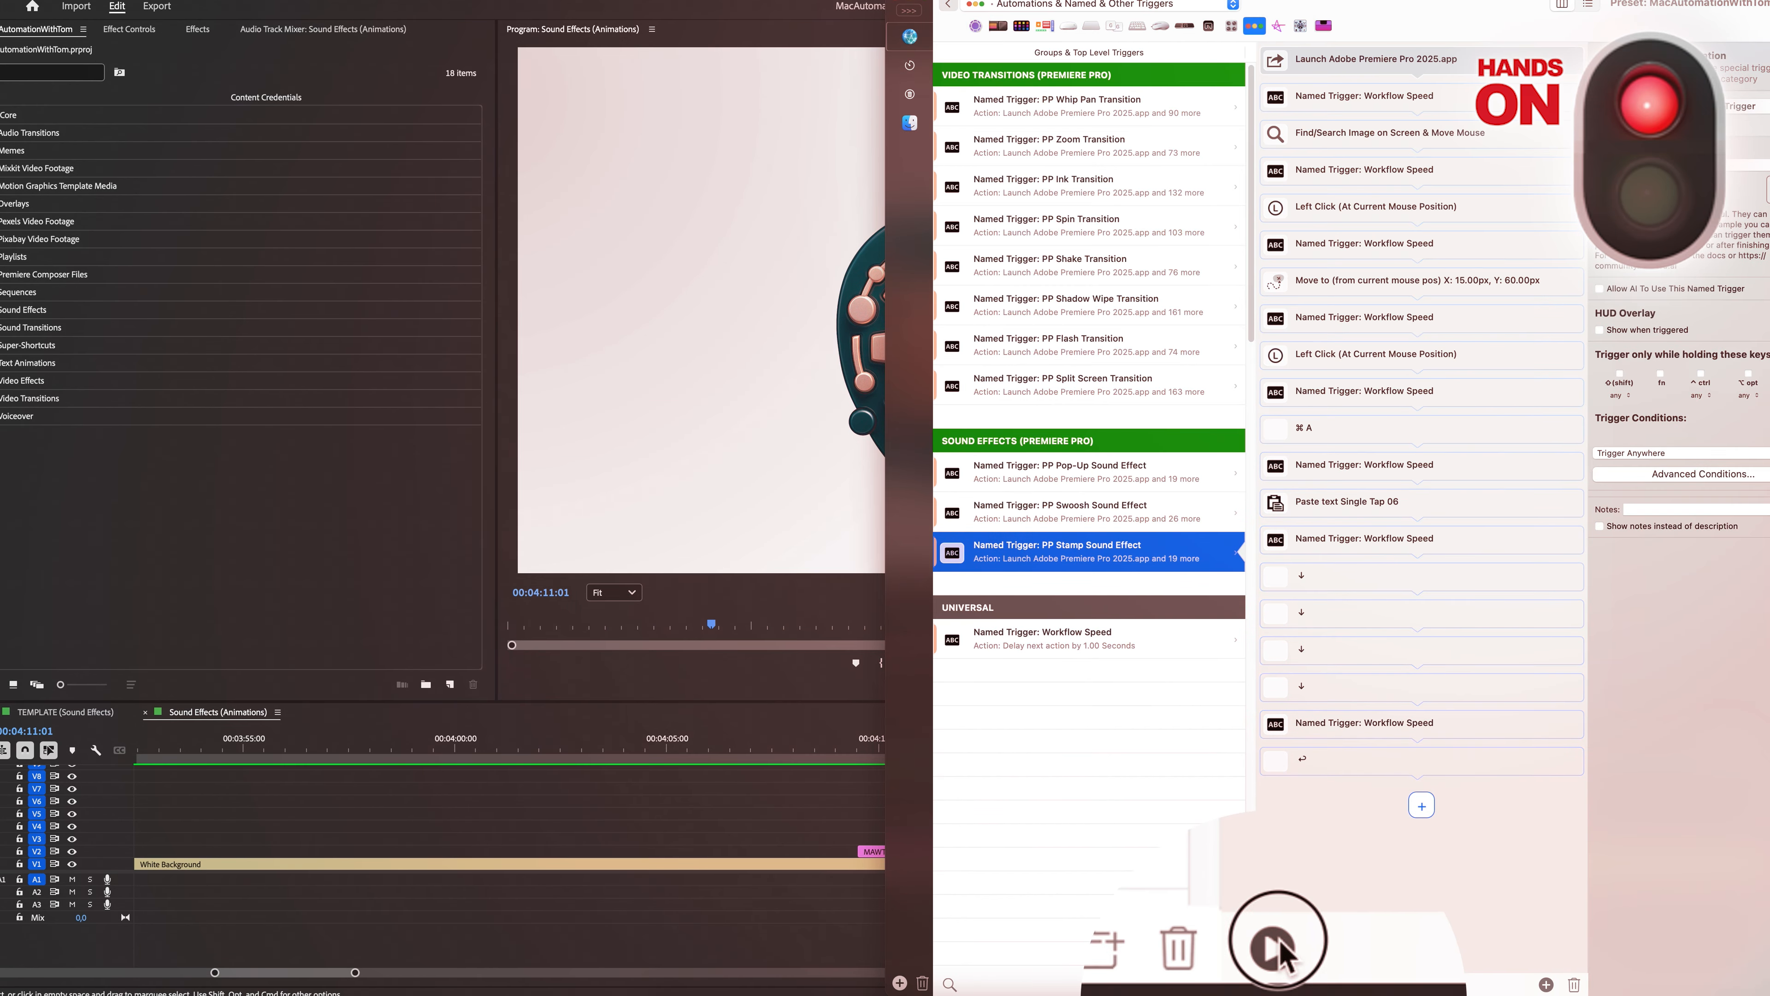
Step: Test the PP Stamp Sound Effect trigger and play the Premiere Pro timeline around the logo clip to check the inserted sound
click(1278, 985)
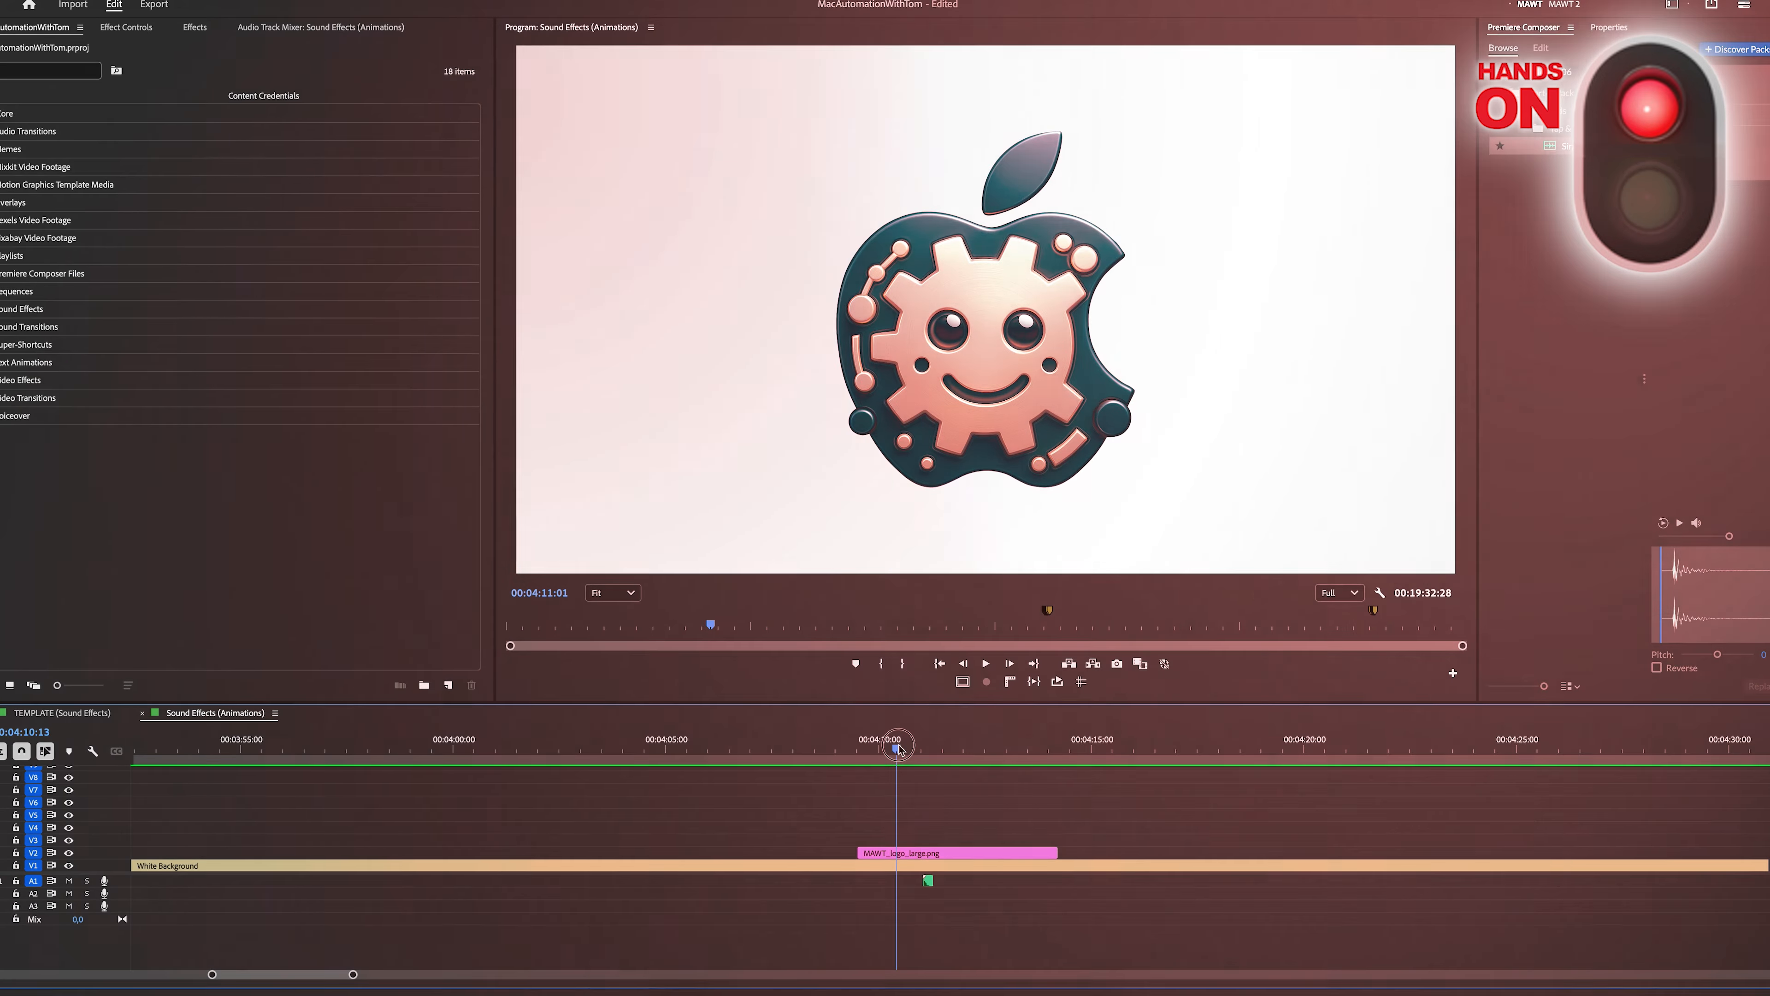
key(space)
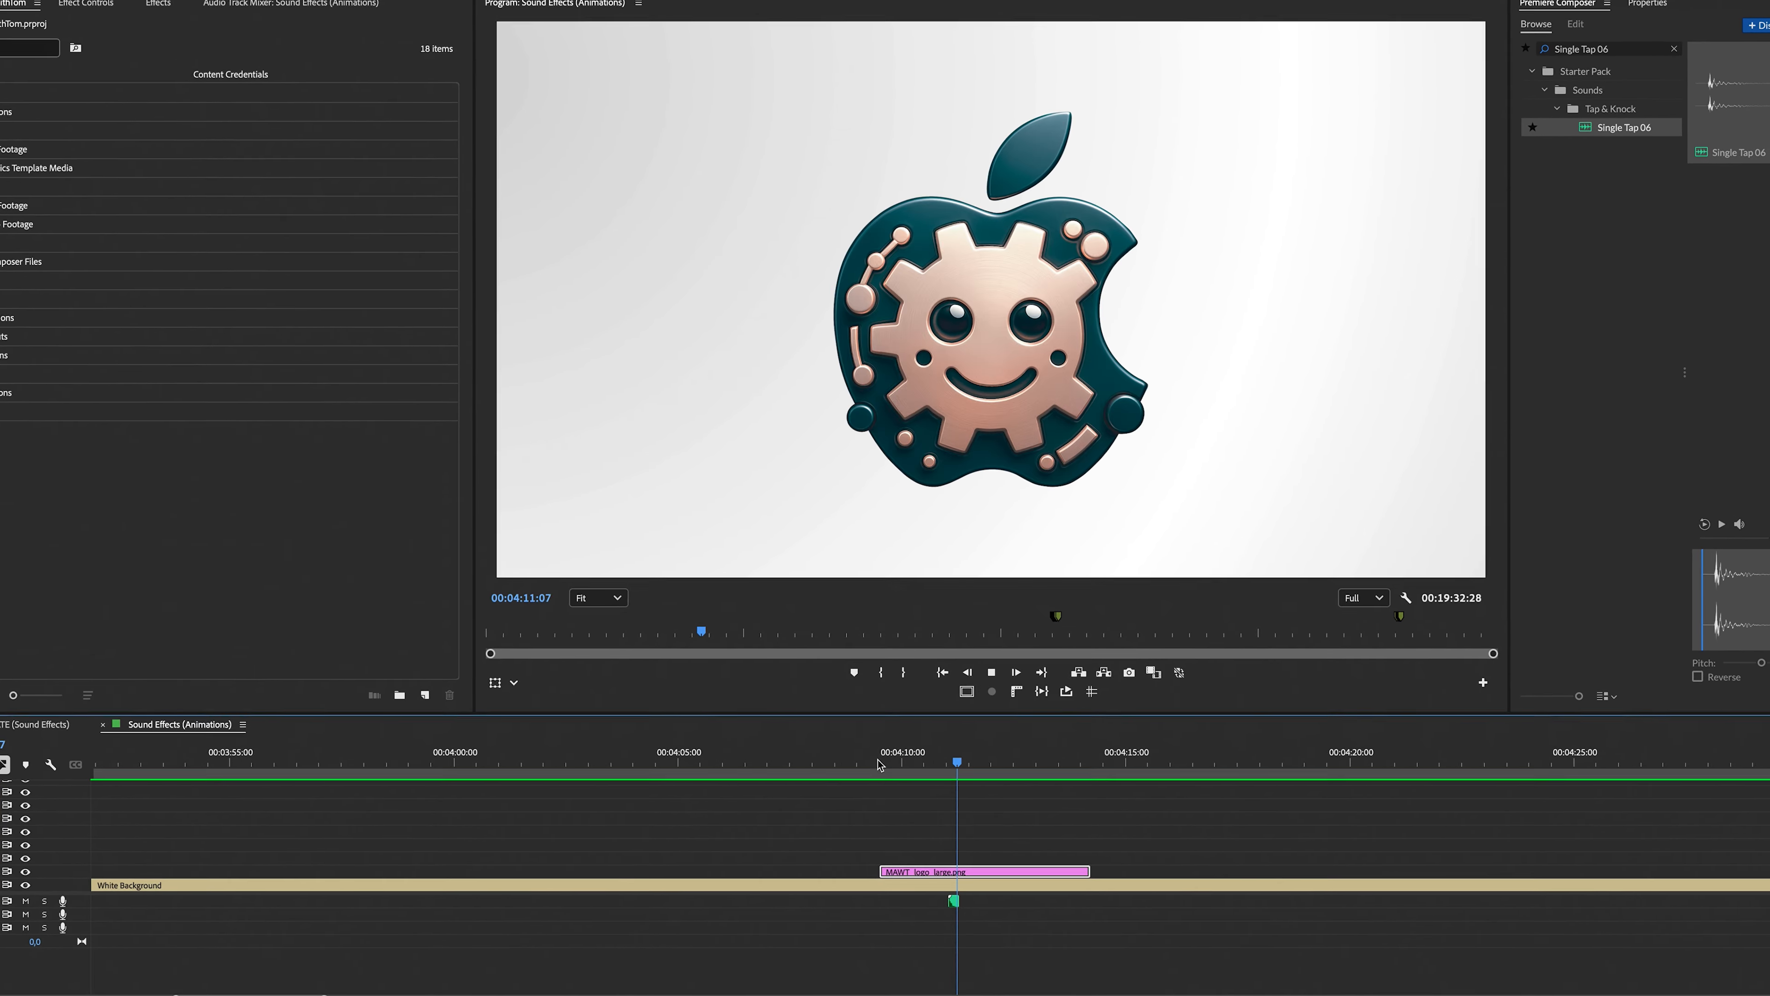
click(923, 760)
key(space)
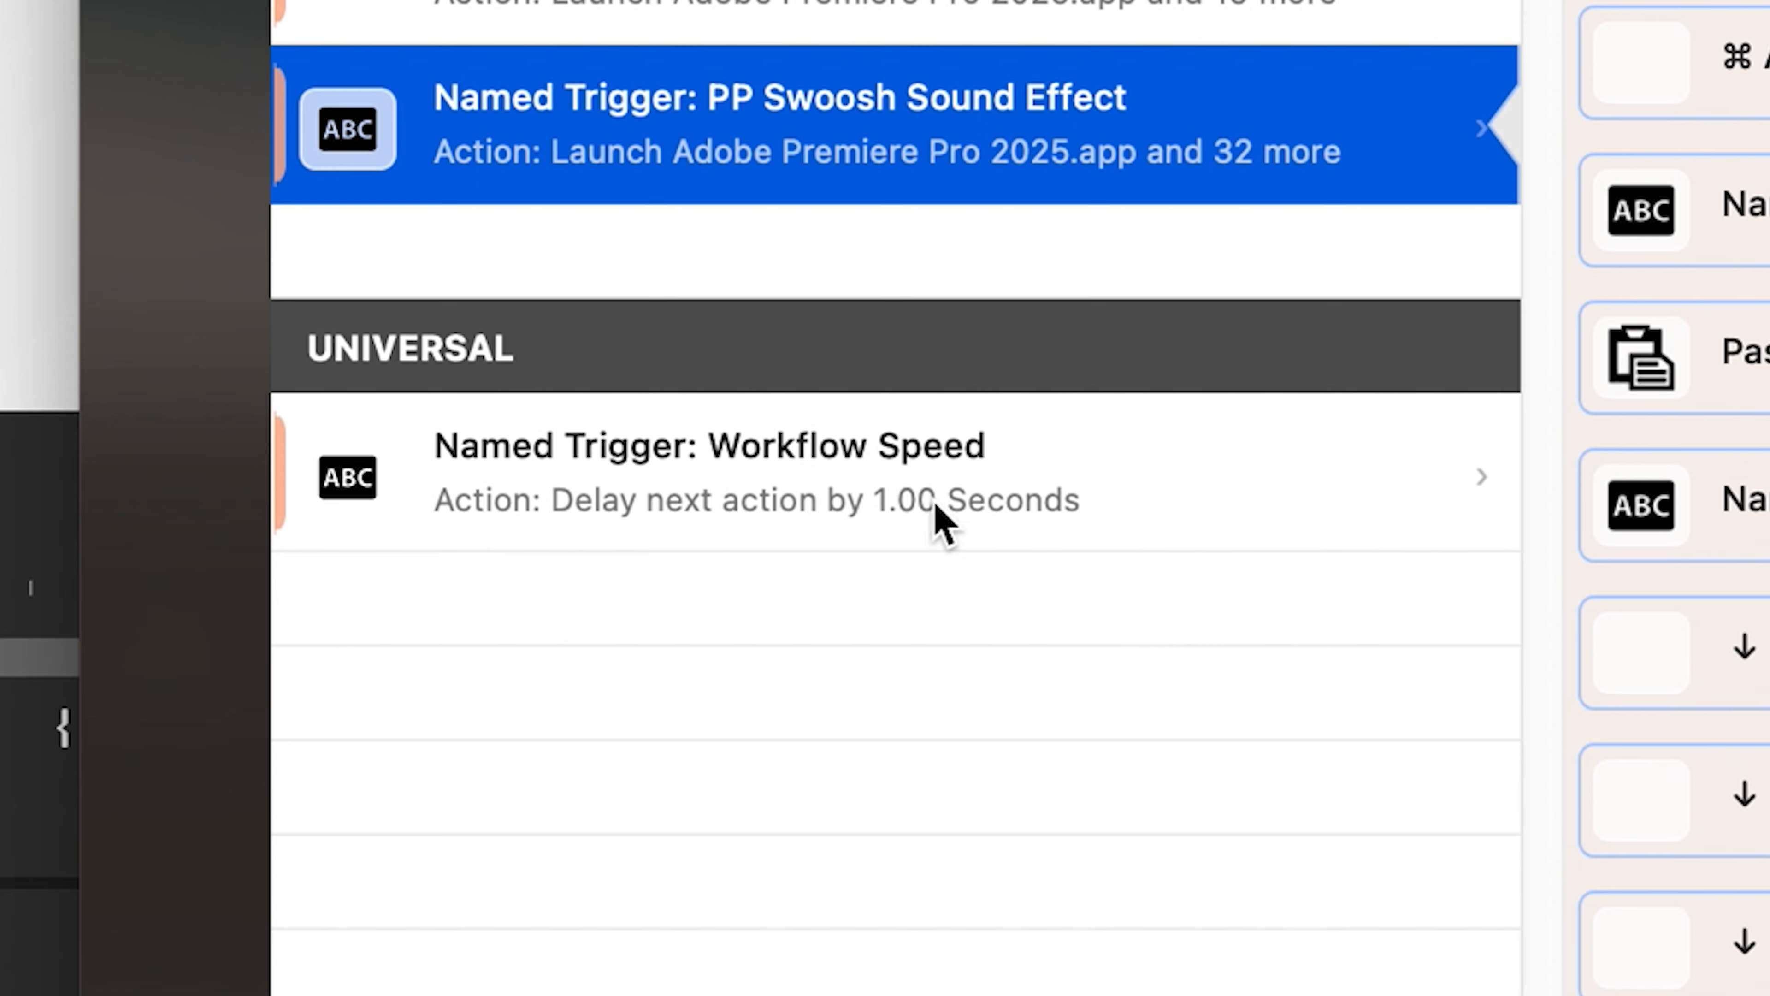
Step: Set the delay action in the Workflow Speed named trigger to 0.05 seconds
click(889, 498)
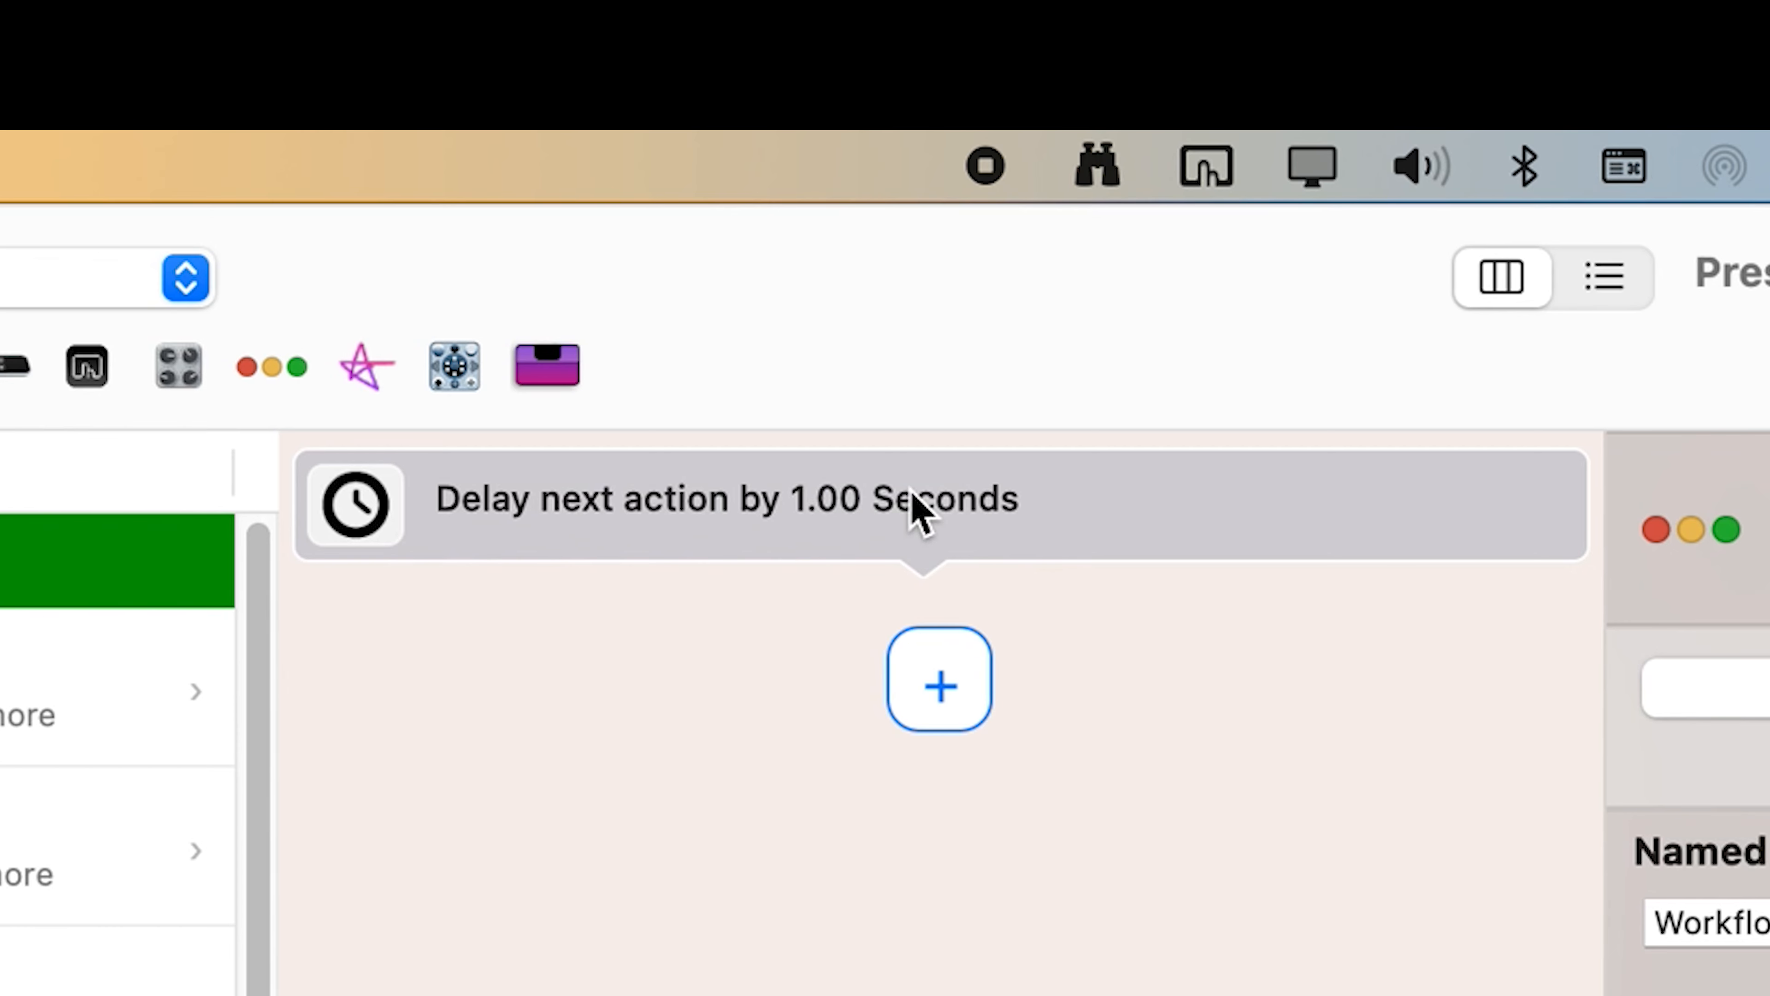
click(920, 513)
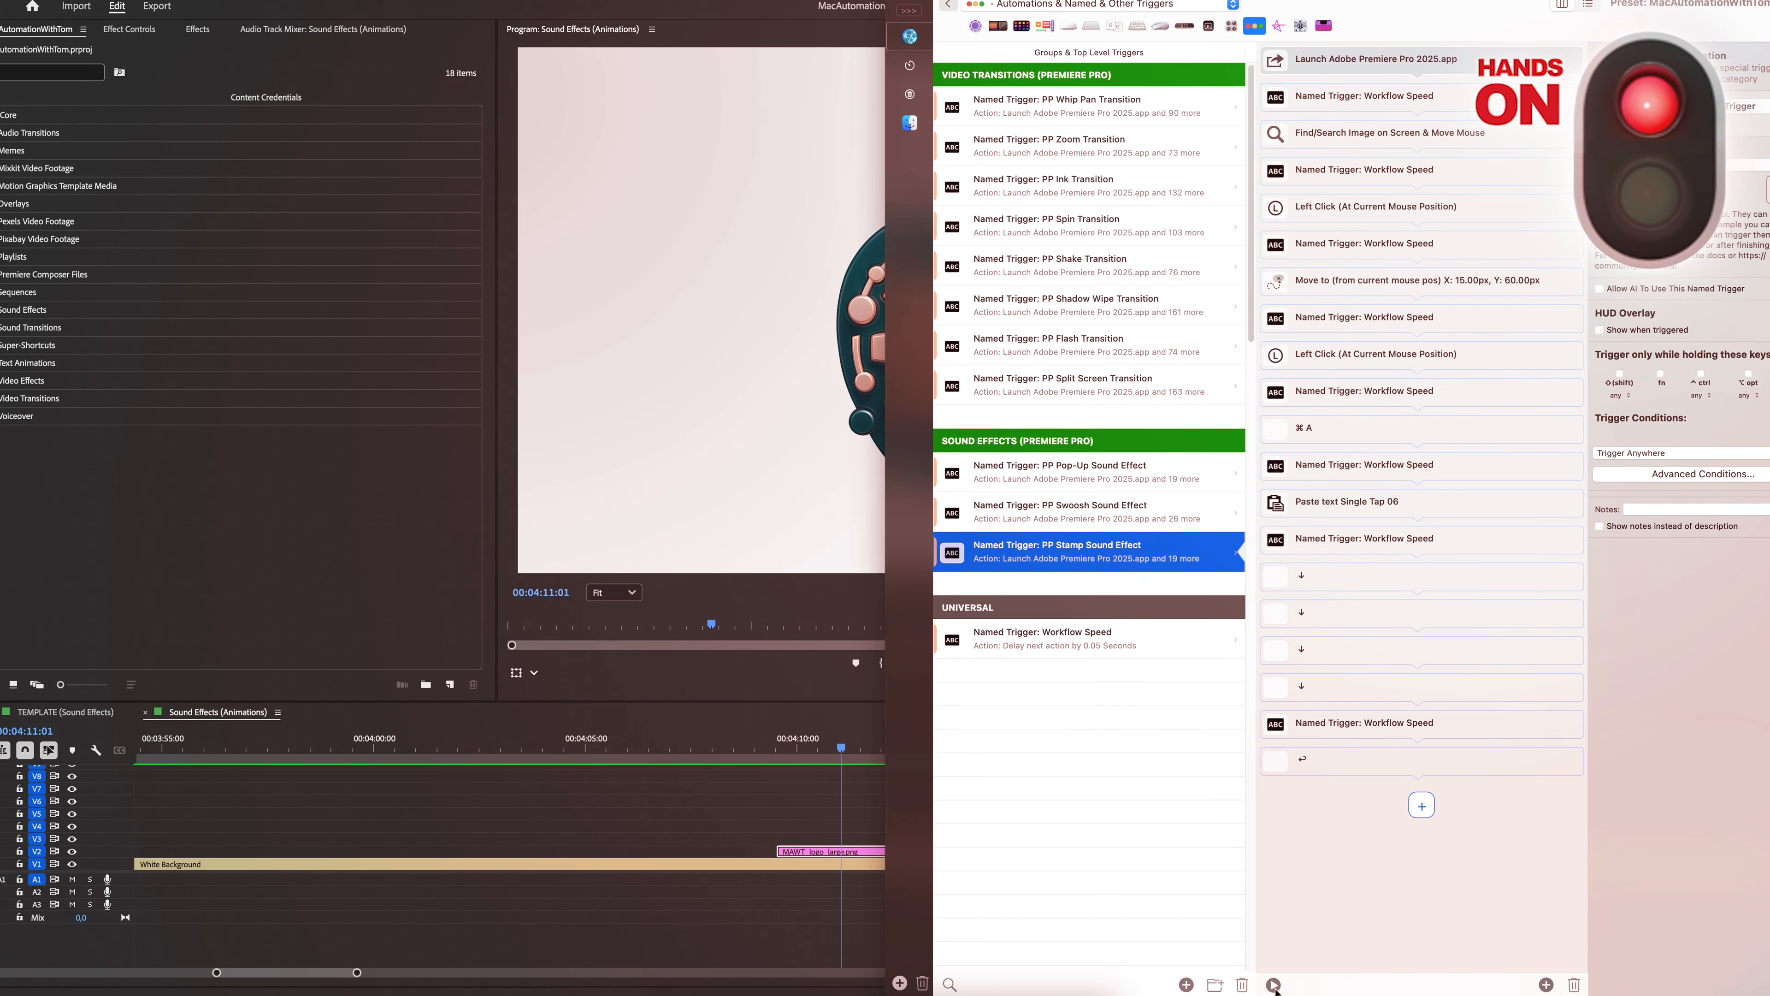
Step: Run the PP Stamp Sound Effect trigger again and play back the Premiere Pro timeline from about 00:04:10:06
click(1273, 984)
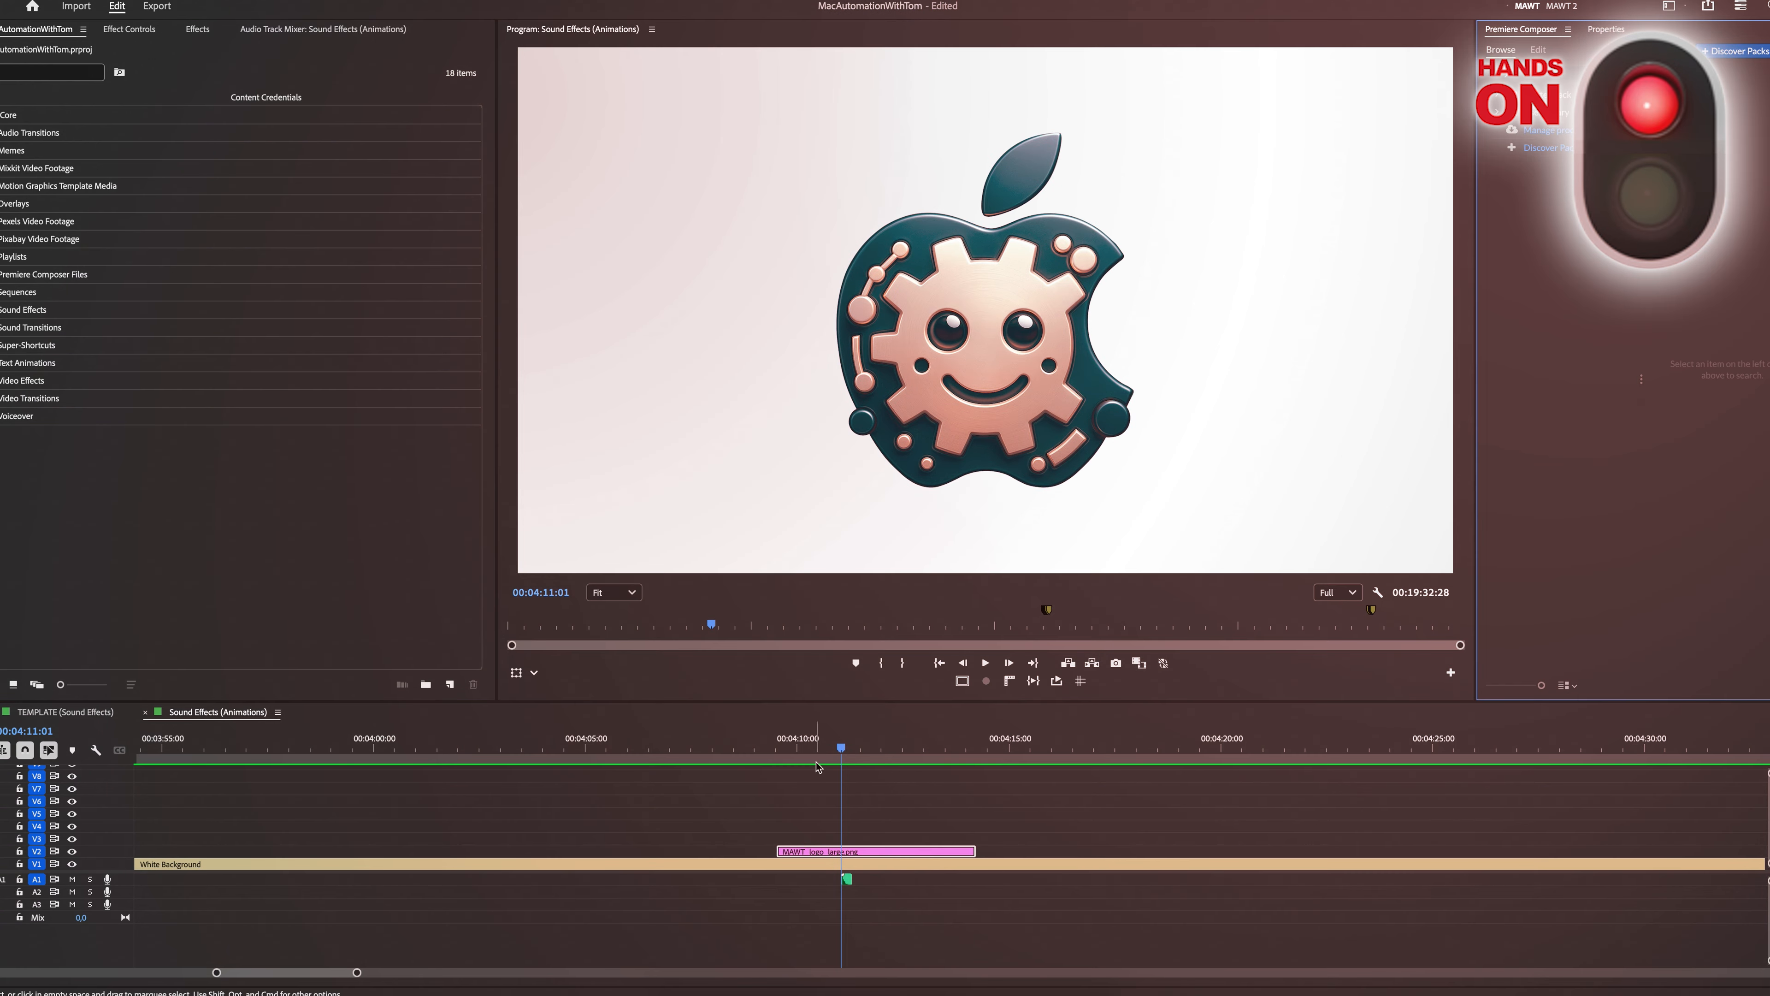
click(811, 741)
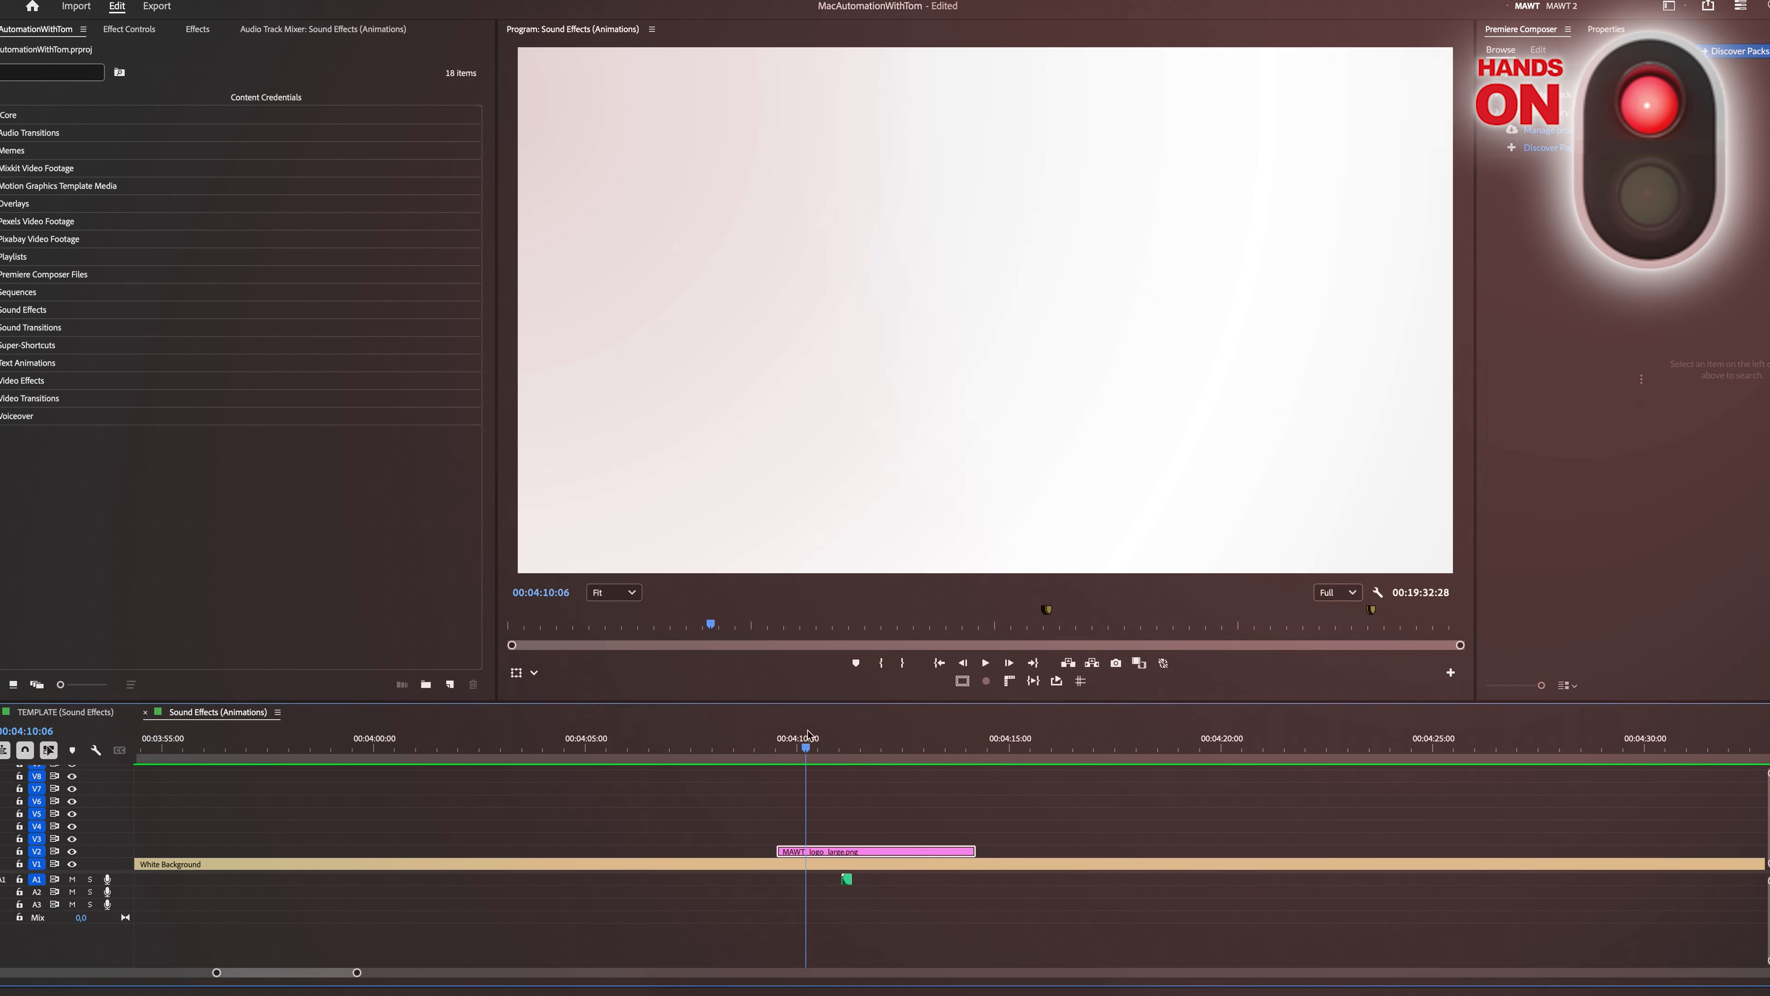
scroll(809, 735, up, 2)
key(space)
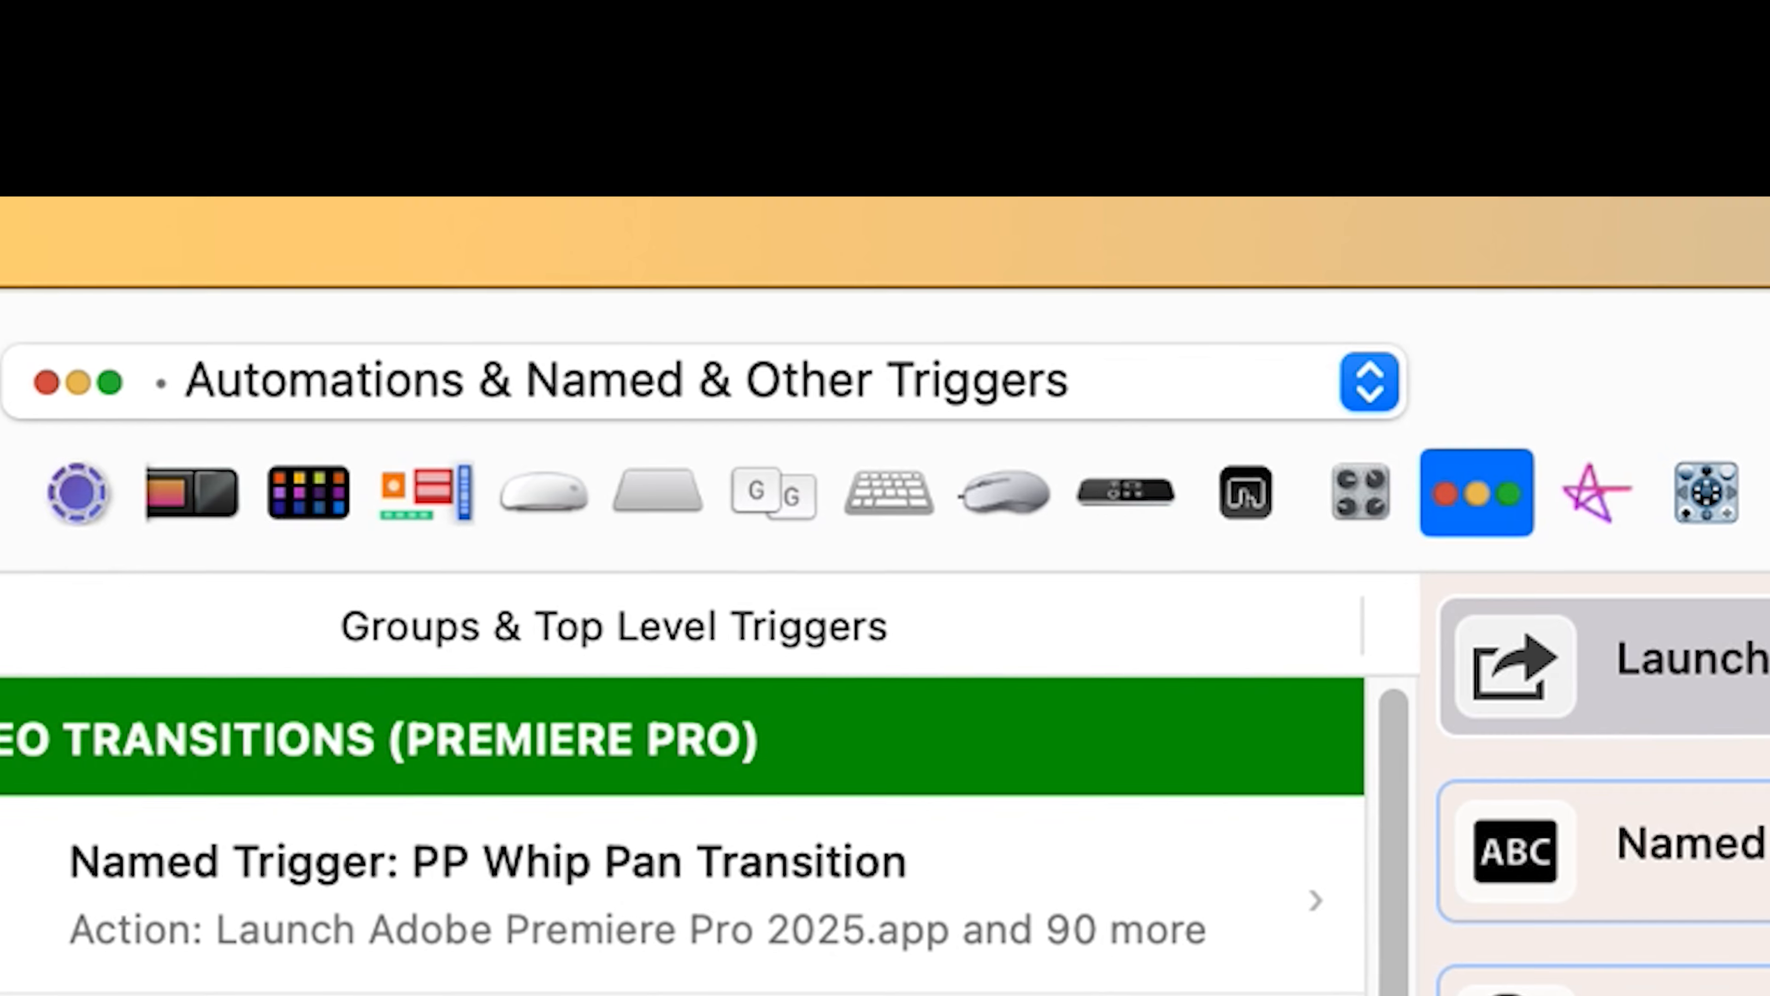
Step: Create a new keyboard shortcut trigger in BetterTouchTool and record fn L as its shortcut
click(899, 520)
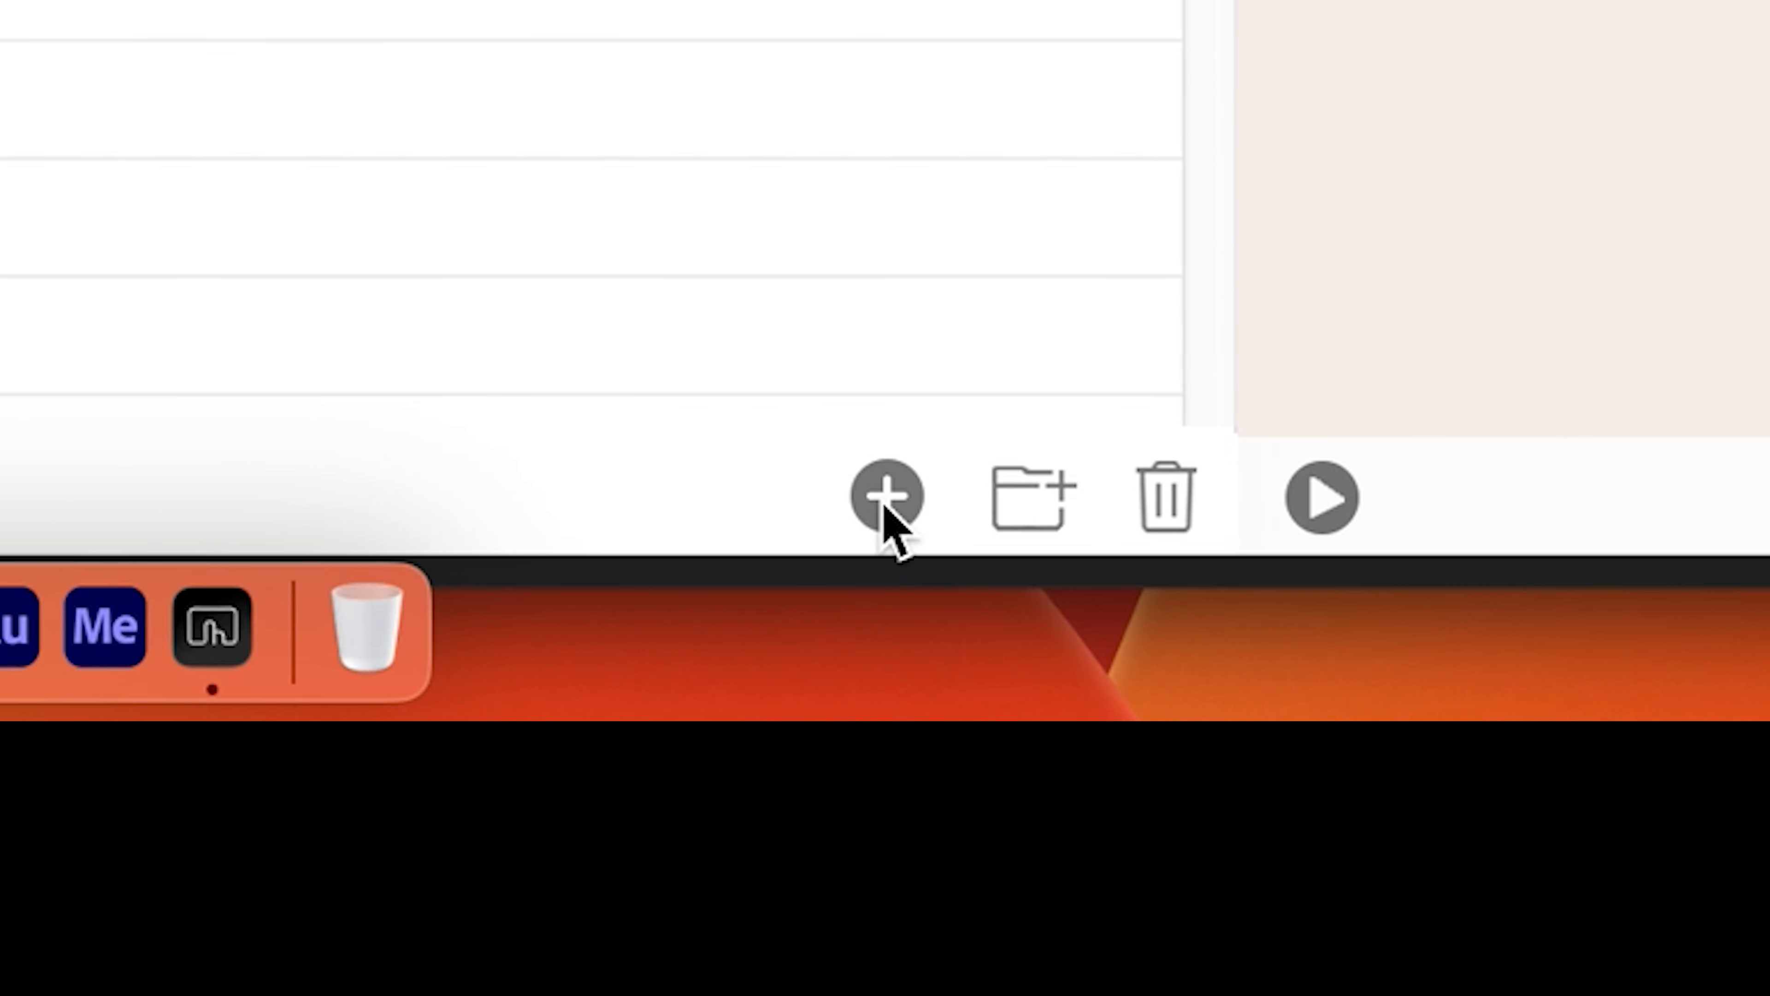
click(885, 496)
key(fn+l)
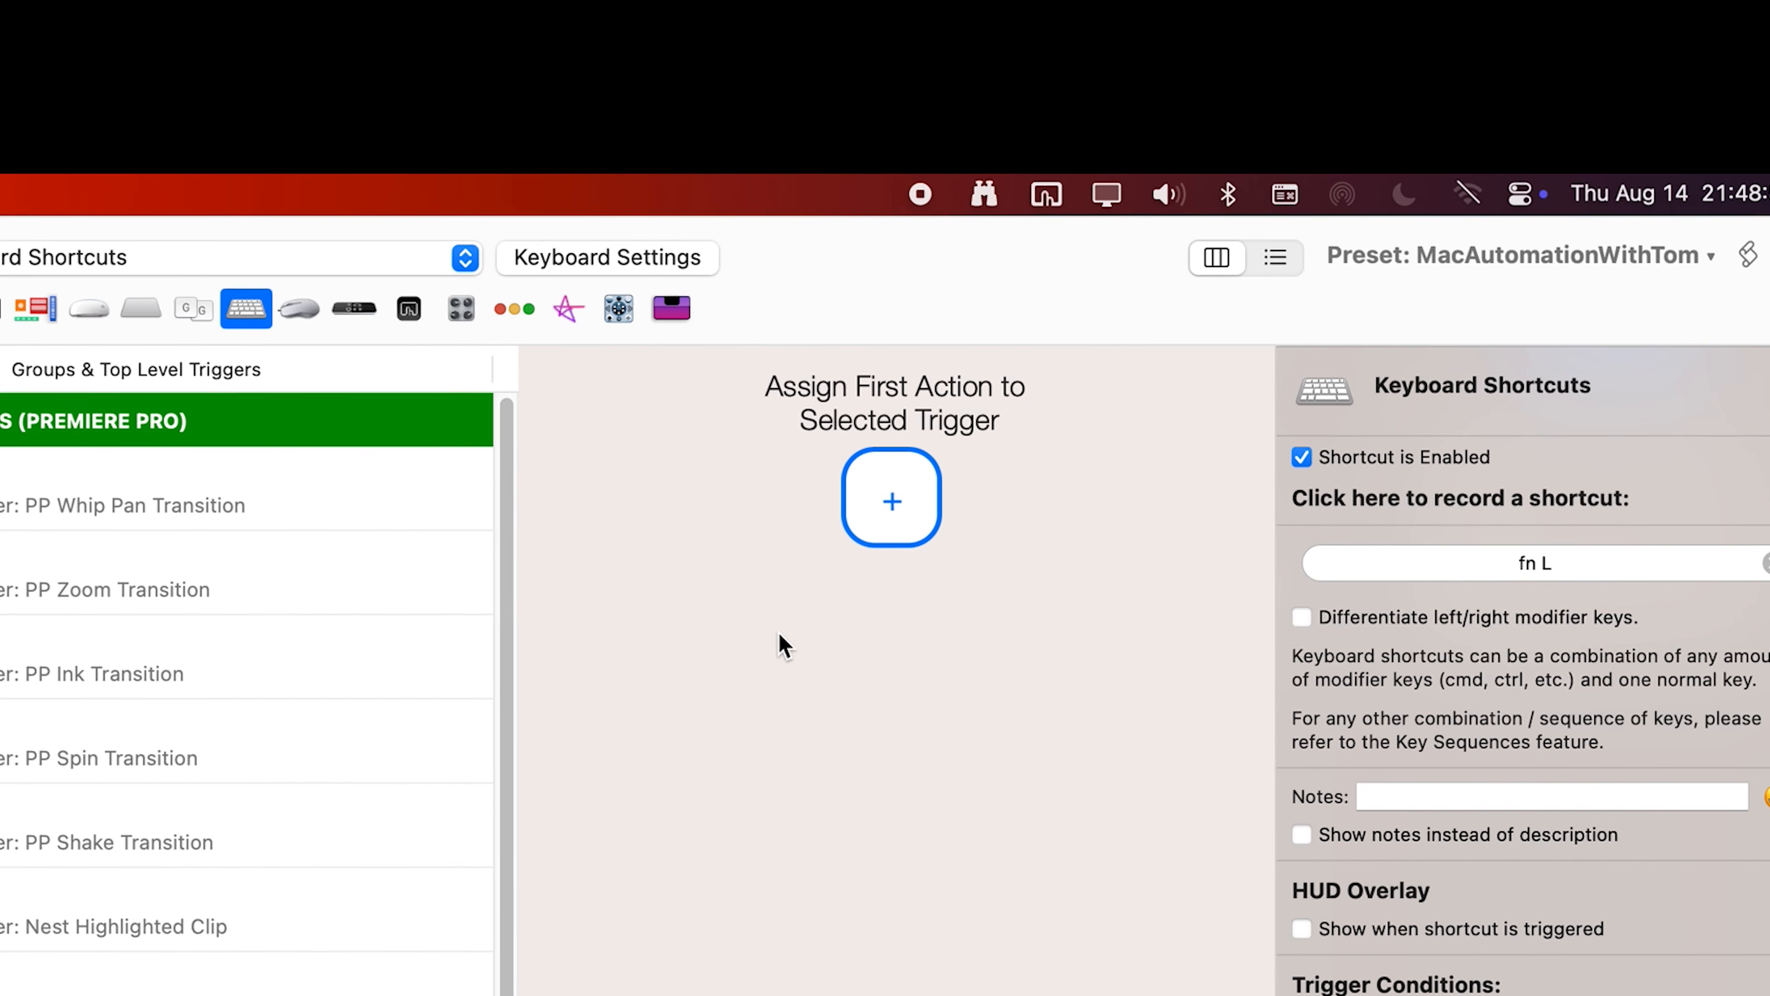
Step: Assign a Trigger Named Trigger action to the fn L shortcut and start editing its named trigger name
click(896, 507)
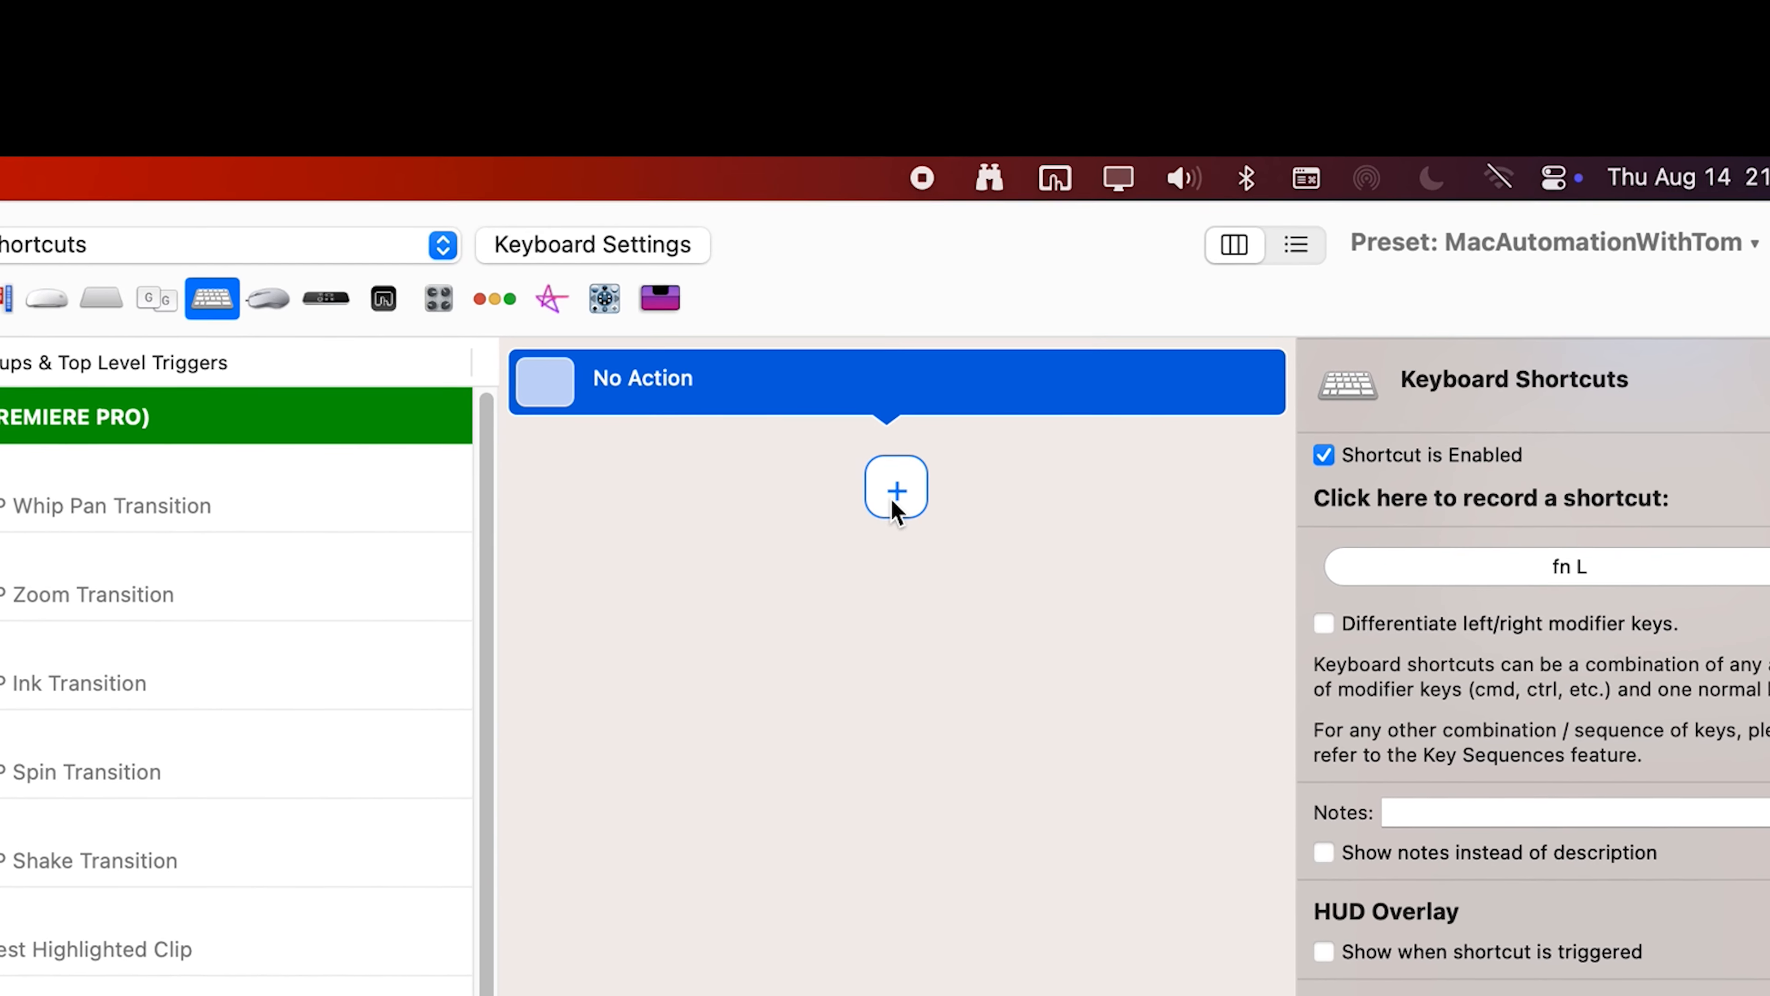
click(1376, 995)
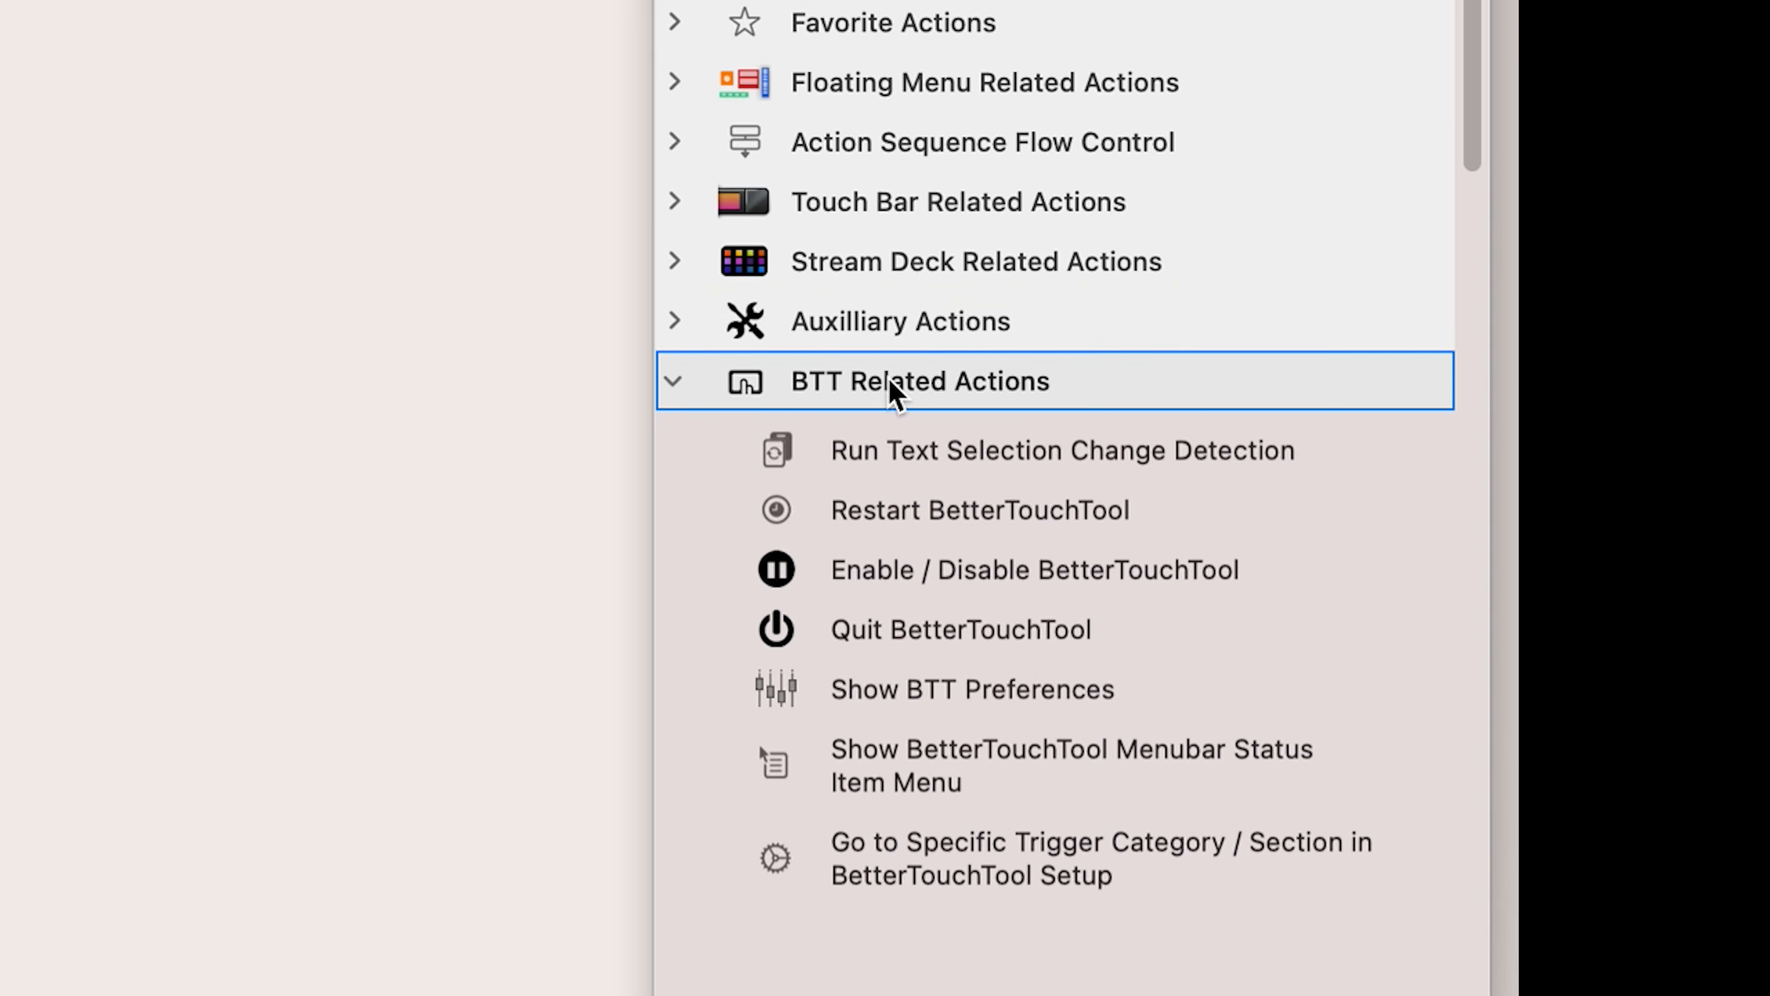
click(901, 486)
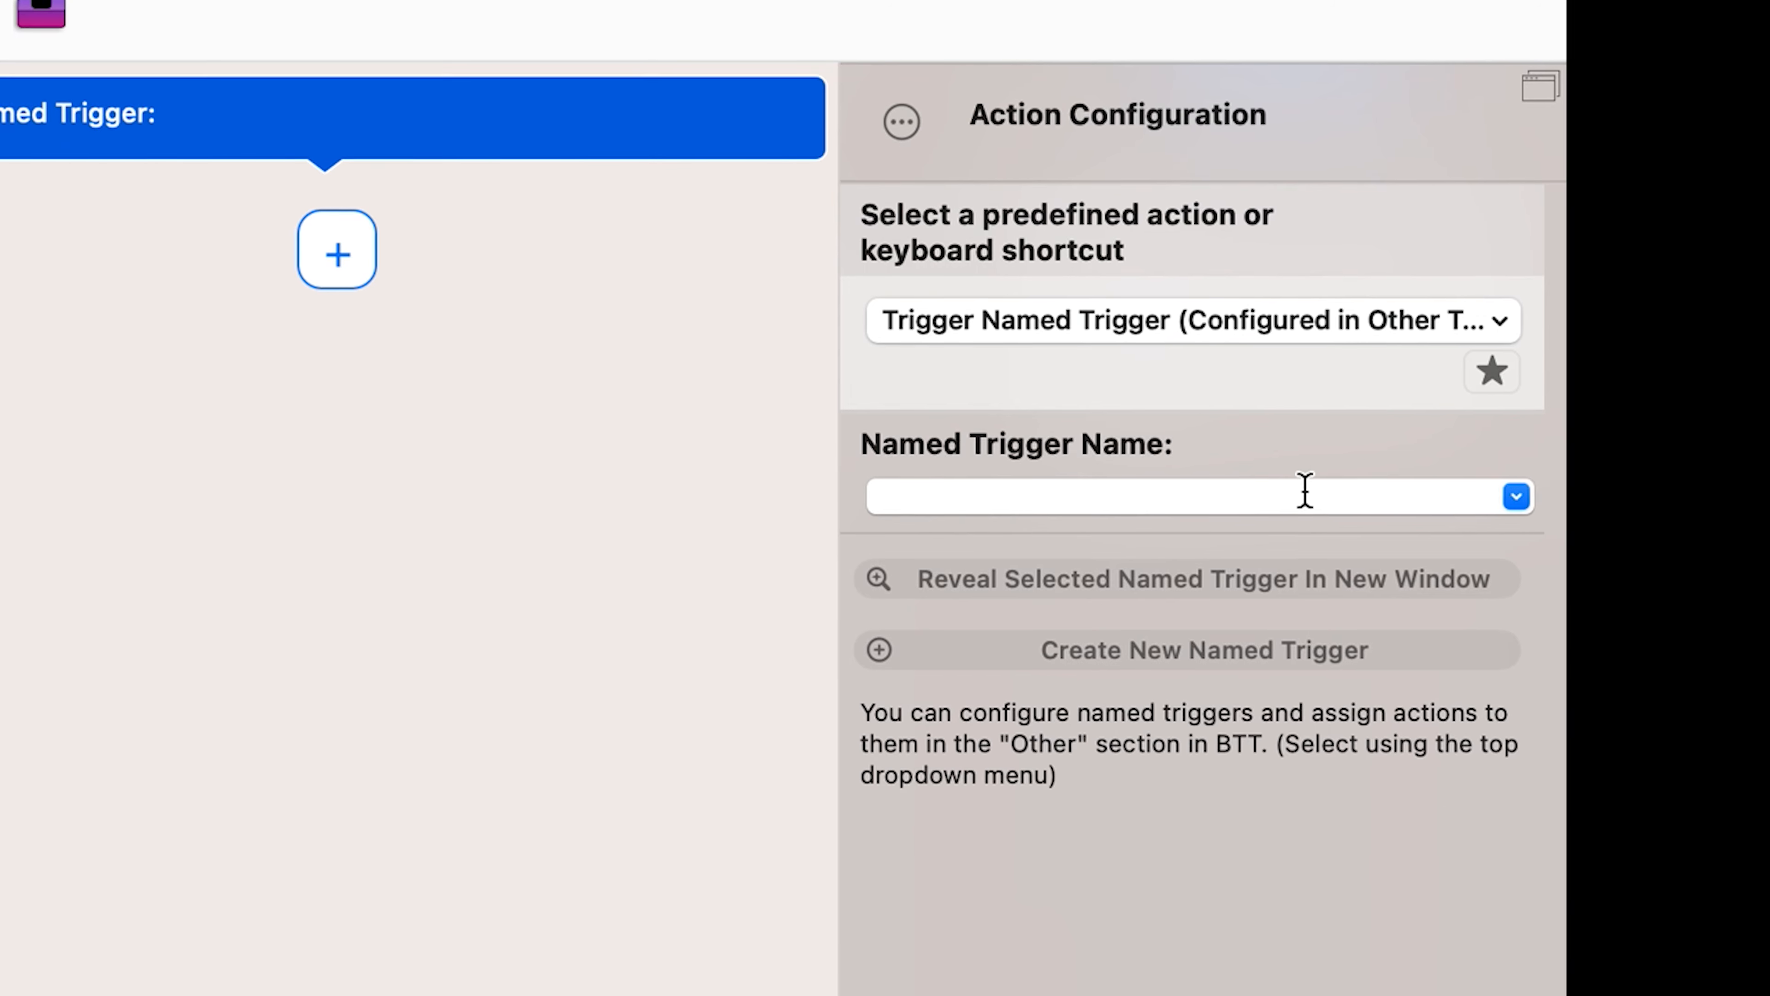
click(1306, 491)
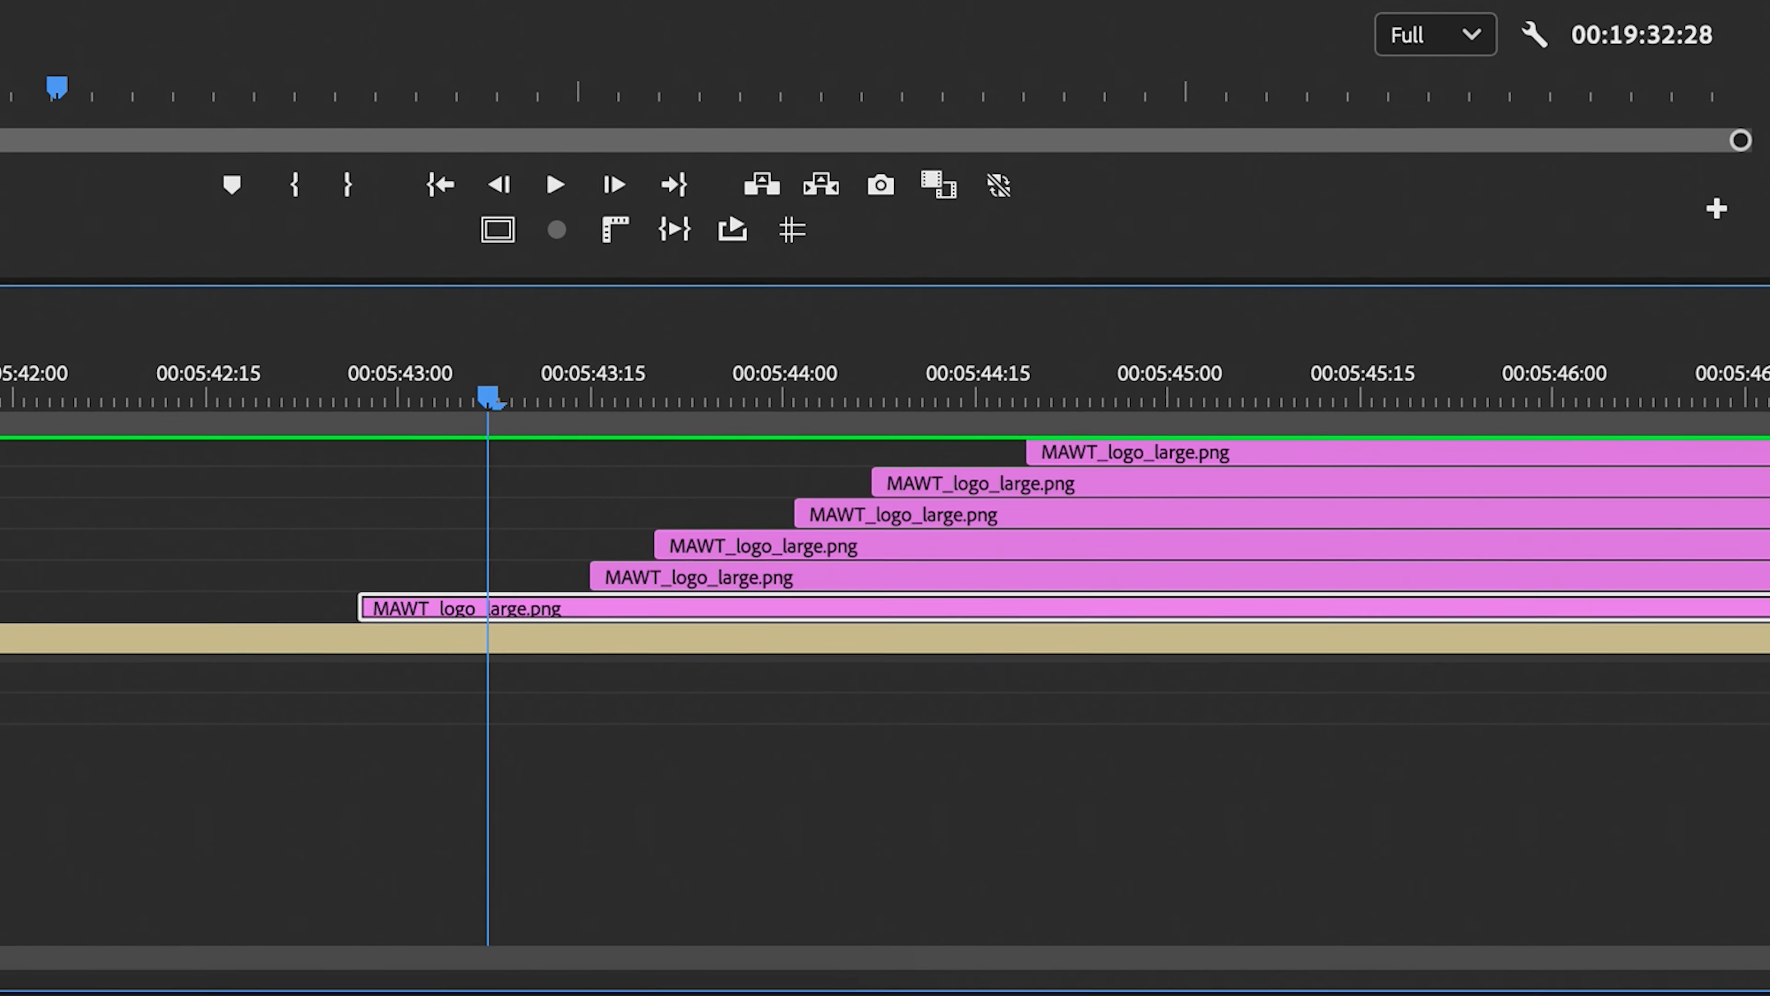
Step: Add a marker at the playhead on the lowest MAWT_logo_large.png clip in Premiere Pro and submit the Number of Stamp Sound Effects prompt
key(m)
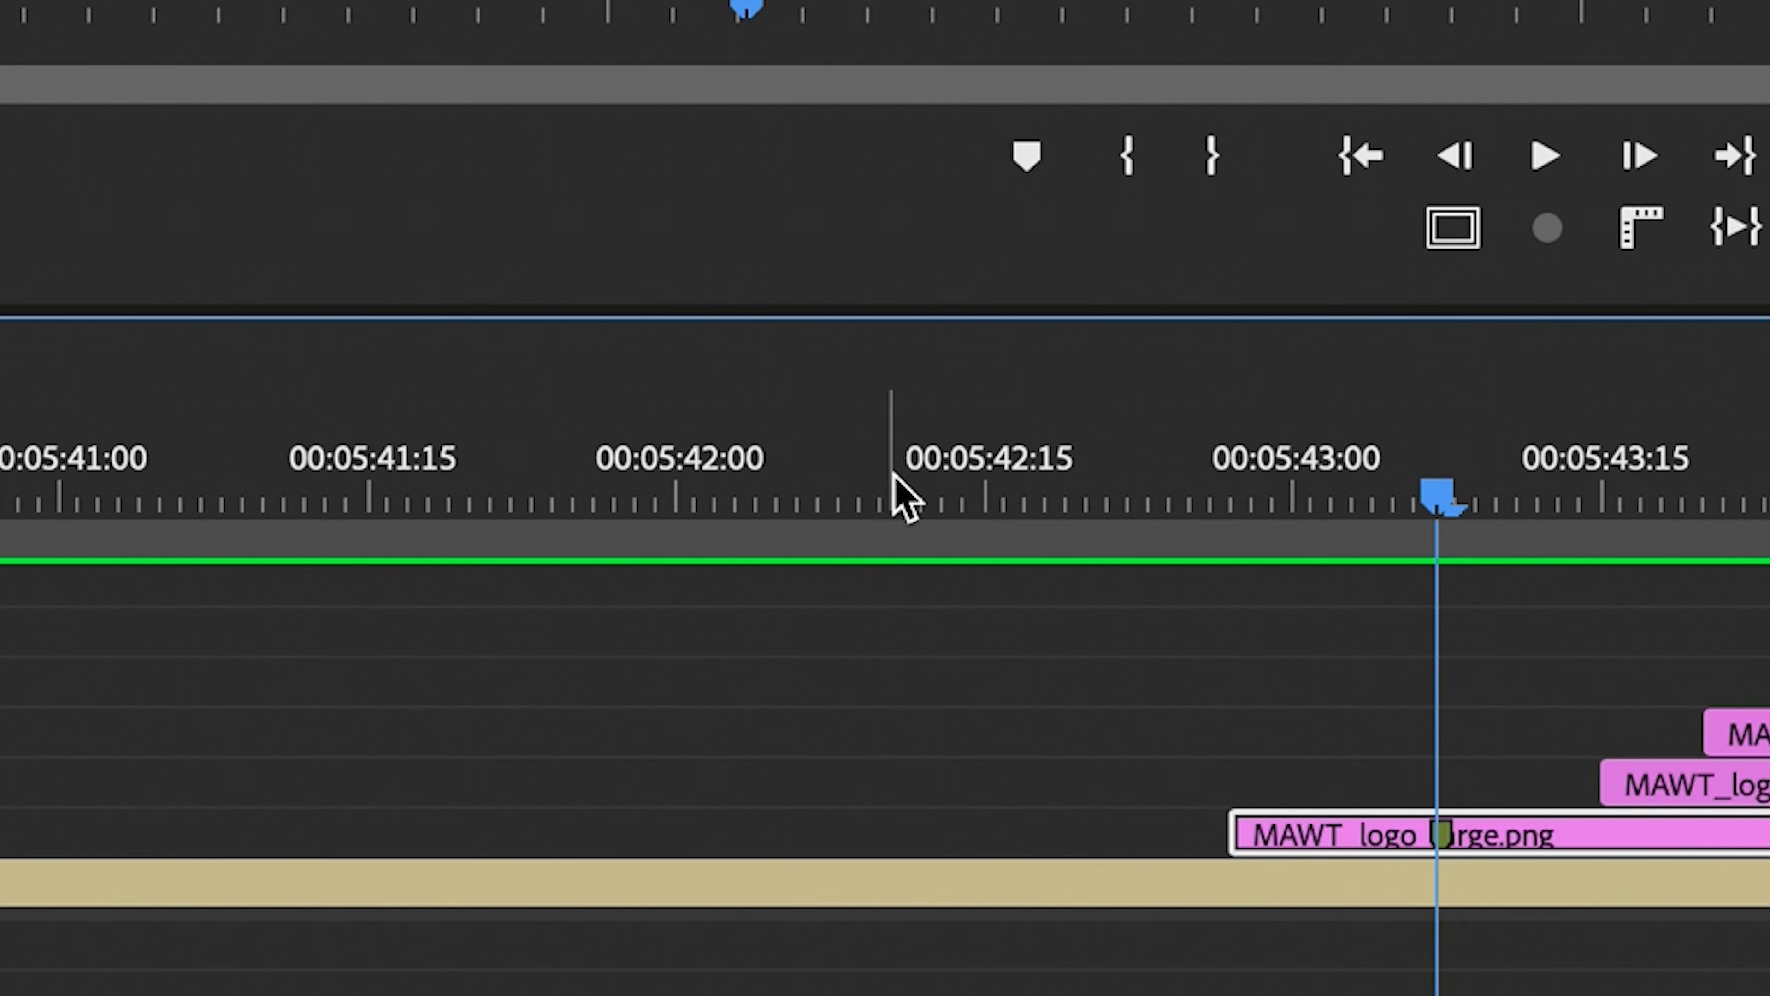
scroll(1766, 795, right, 5)
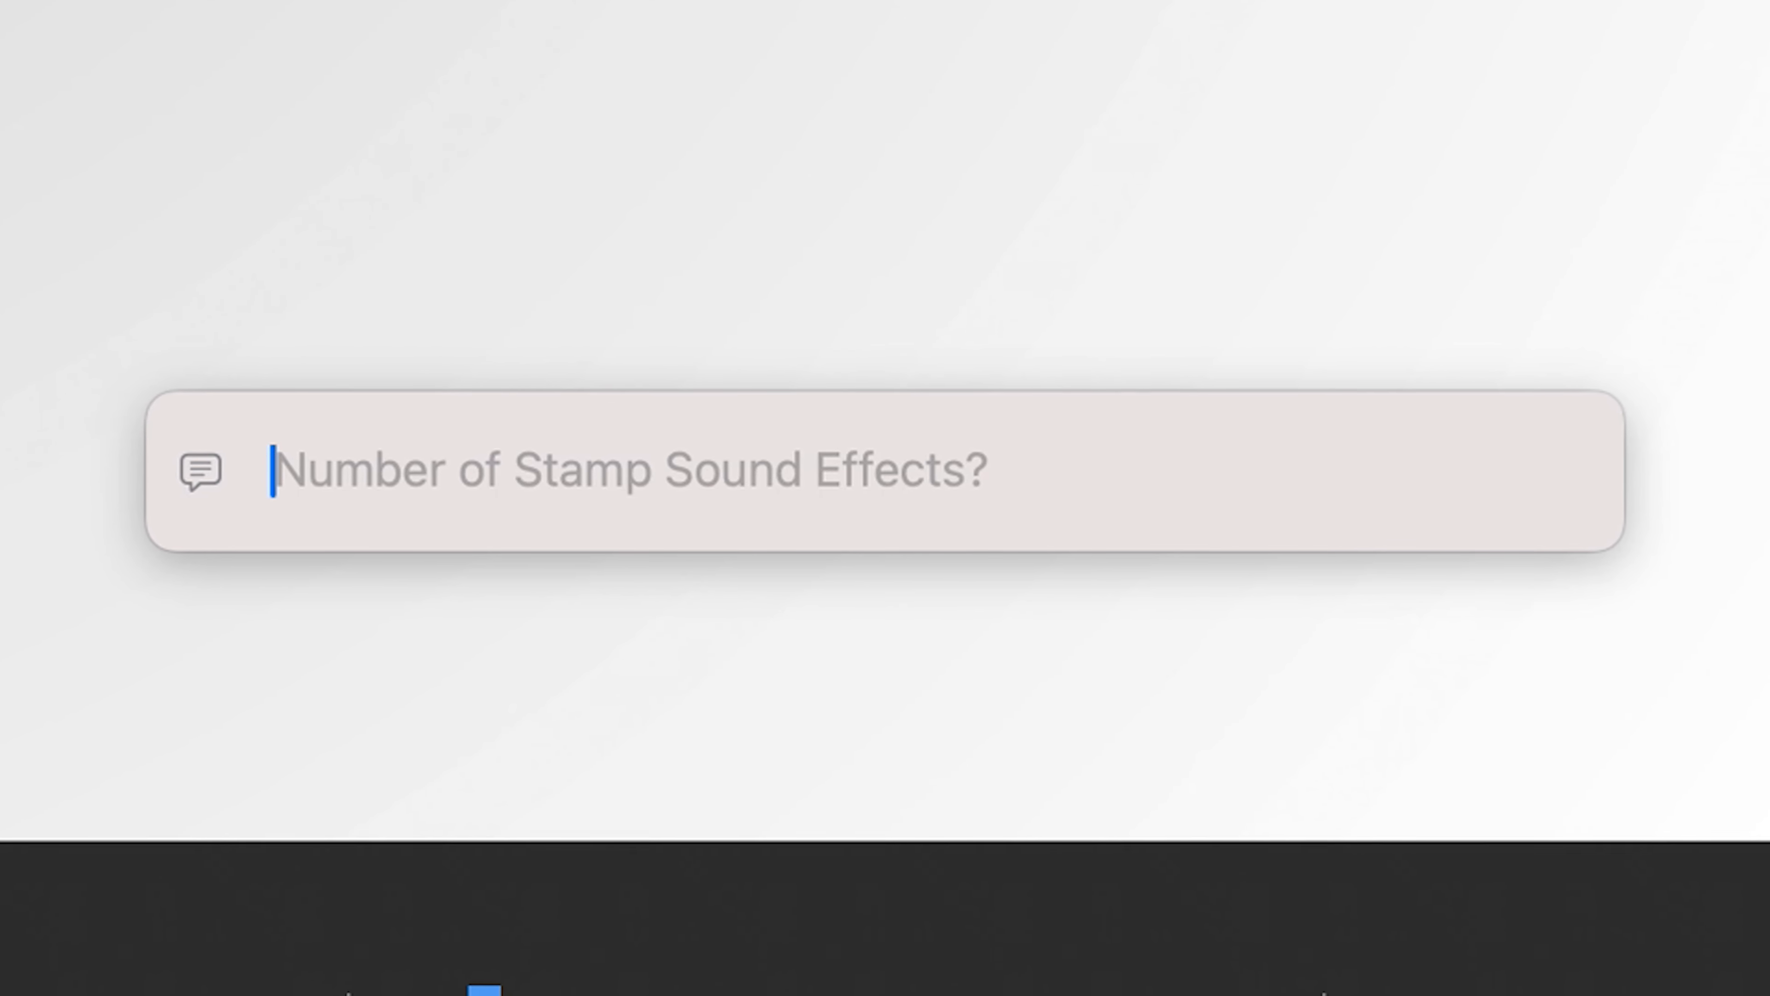
key(Return)
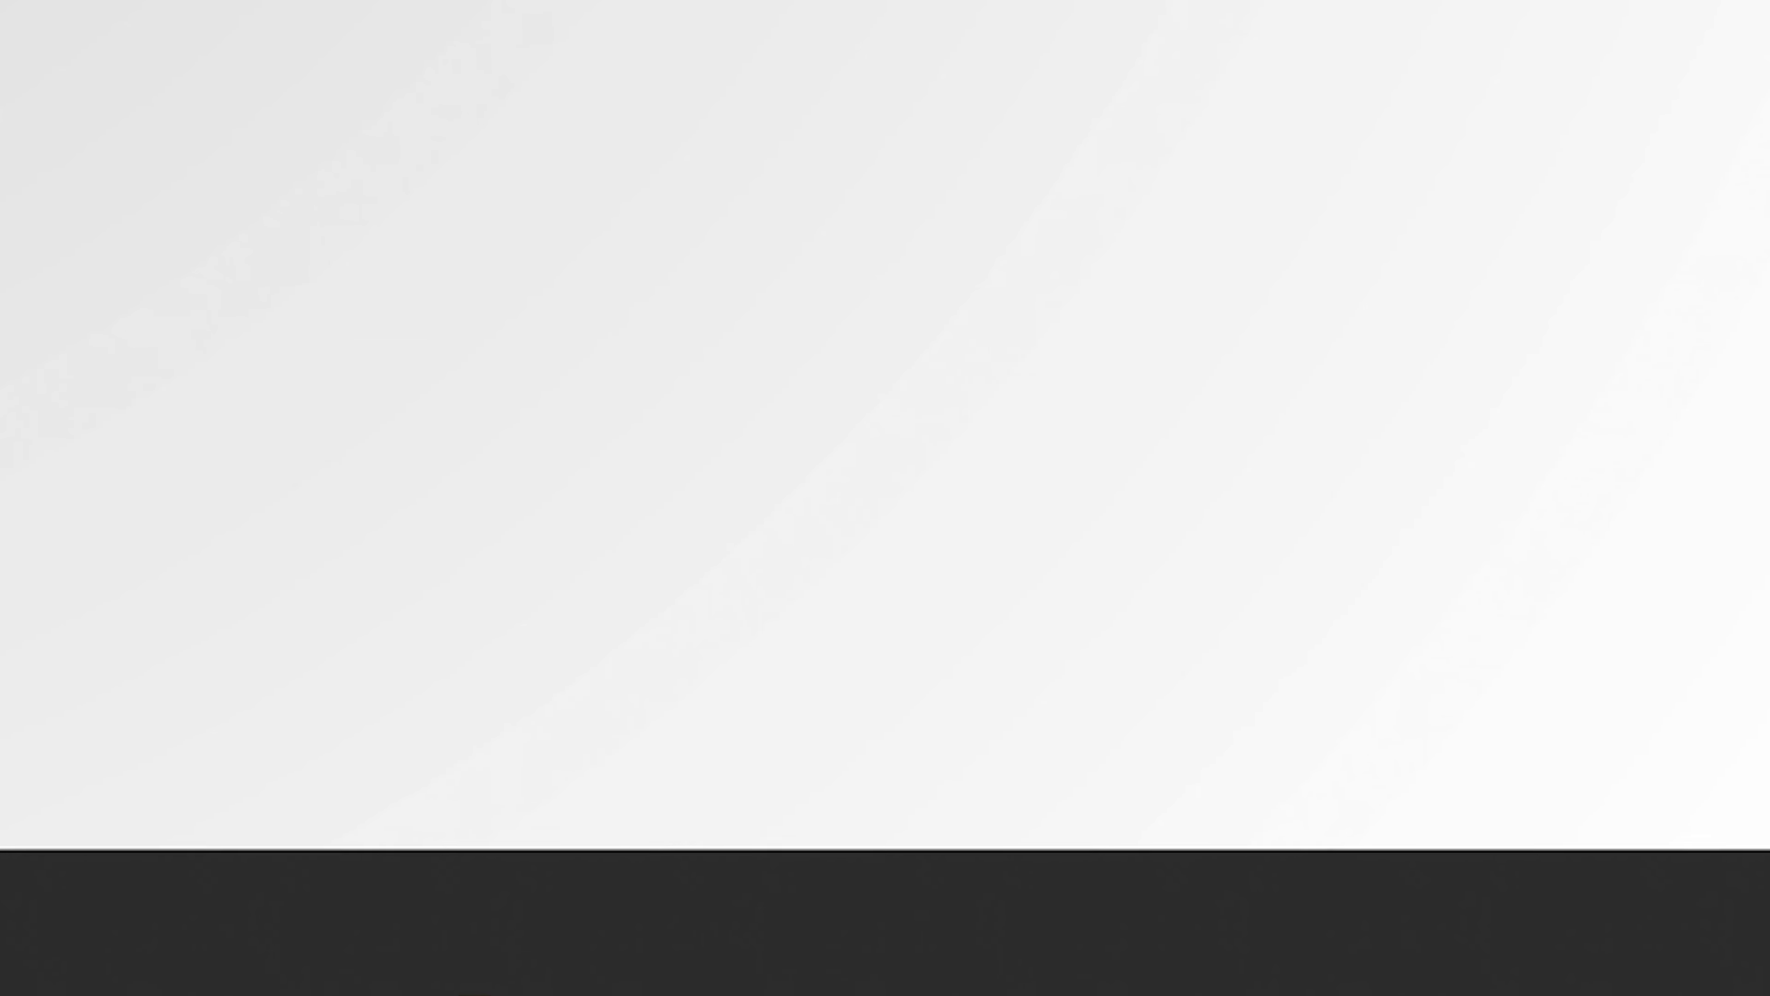